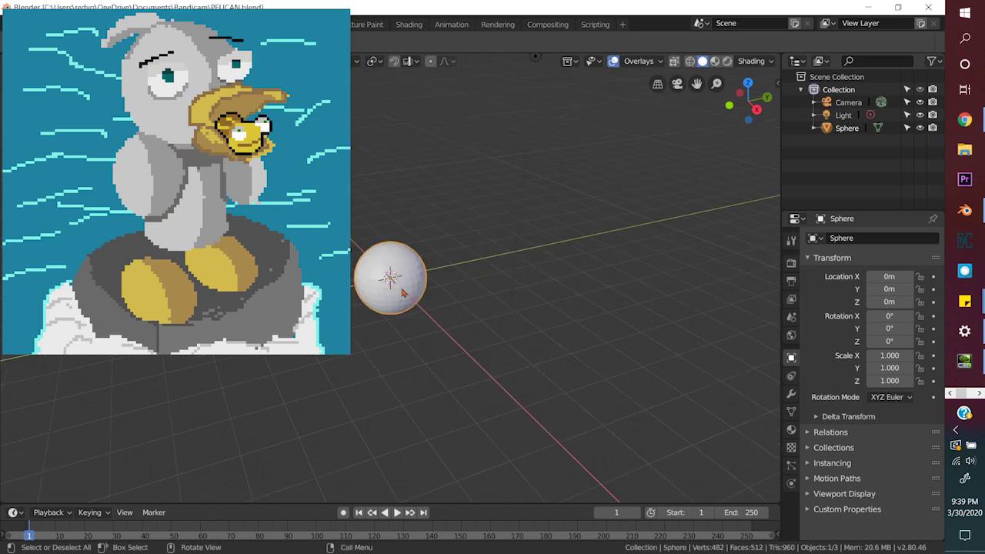
# Raise the sphere to Z 4.286 m and add a cylinder beneath it as the body.
pyautogui.moveTo(391, 221); pyautogui.dragTo(388, 108)
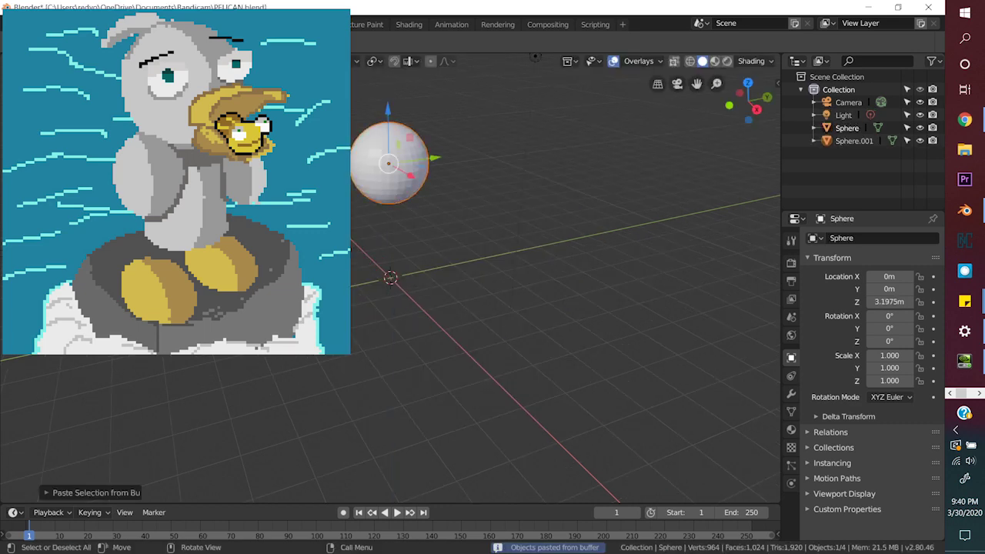
pyautogui.hotkey('ctrl', 'z')
pyautogui.hotkey('ctrl', 'z')
pyautogui.hotkey('ctrl', 'z')
pyautogui.hotkey('ctrl', 'z')
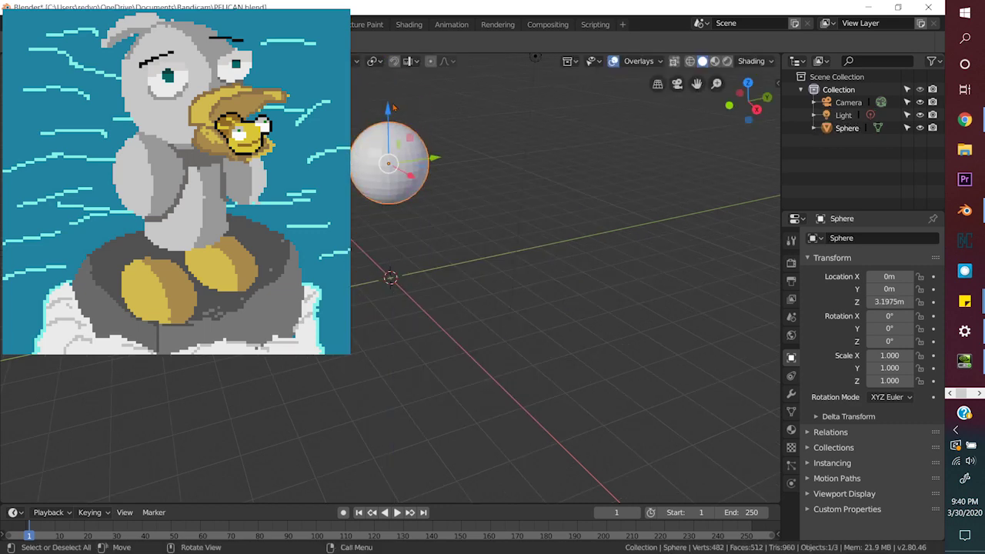
pyautogui.hotkey('ctrl', 'shift', 'z')
pyautogui.click(169, 61)
pyautogui.click(297, 129)
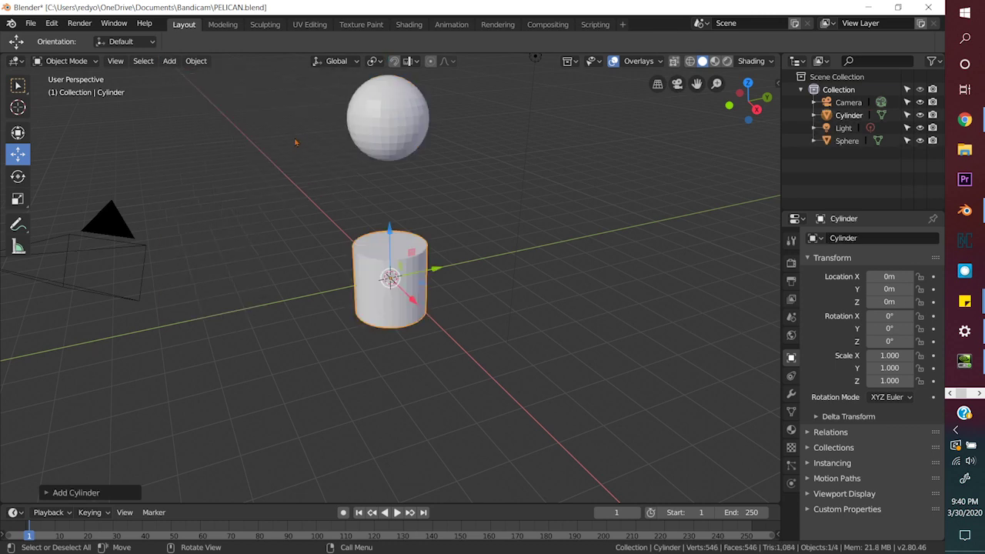
pyautogui.moveTo(399, 248); pyautogui.dragTo(398, 192)
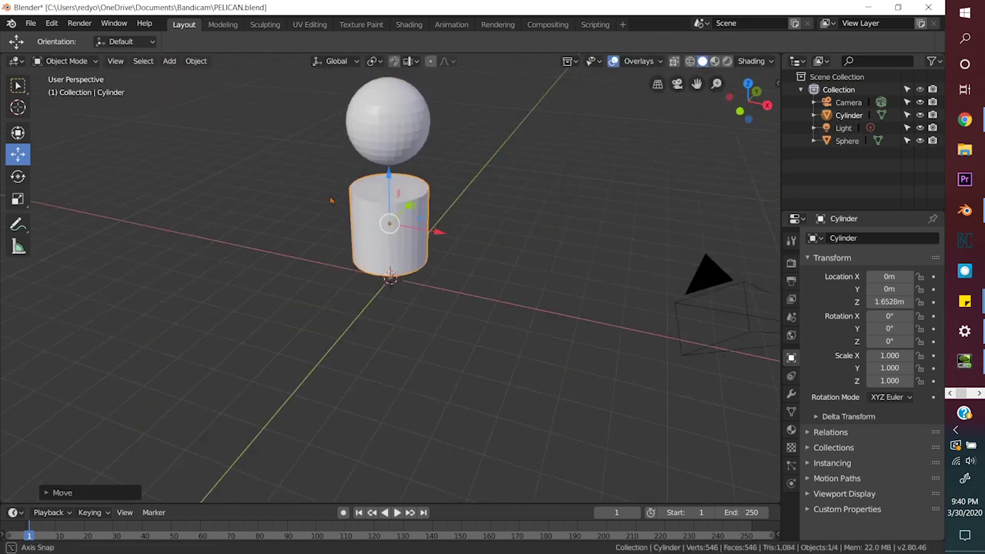
# Select the sphere and enlarge it to scale 1.311 to form the head.
pyautogui.scroll(3, 370, 169)
pyautogui.click(381, 150)
pyautogui.scroll(-5, 381, 149)
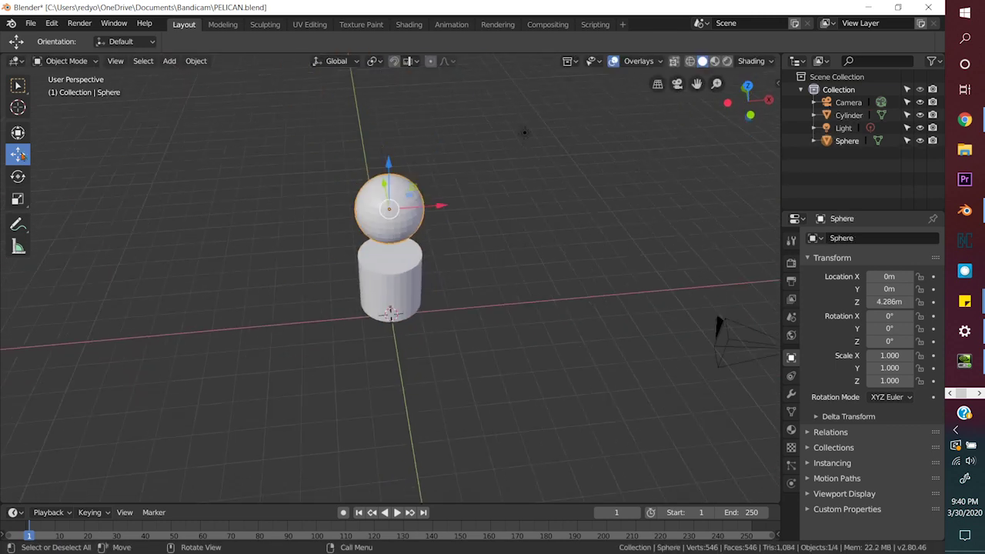
pyautogui.click(17, 198)
pyautogui.moveTo(401, 224); pyautogui.dragTo(431, 254)
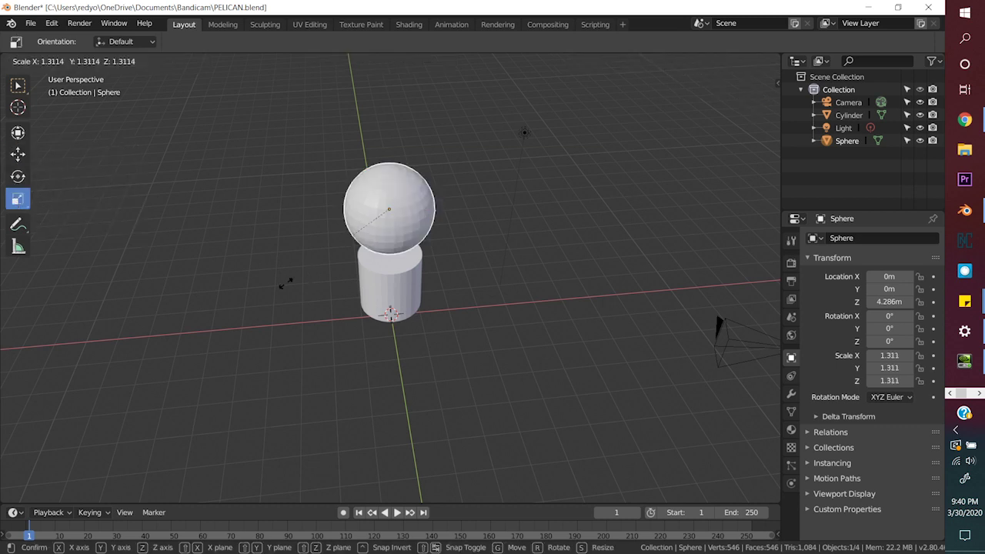
# Duplicate the cylinder, rotate it -90.1° on X and shrink it to 0.671 beside the sphere.
pyautogui.hotkey('shift', 'd')
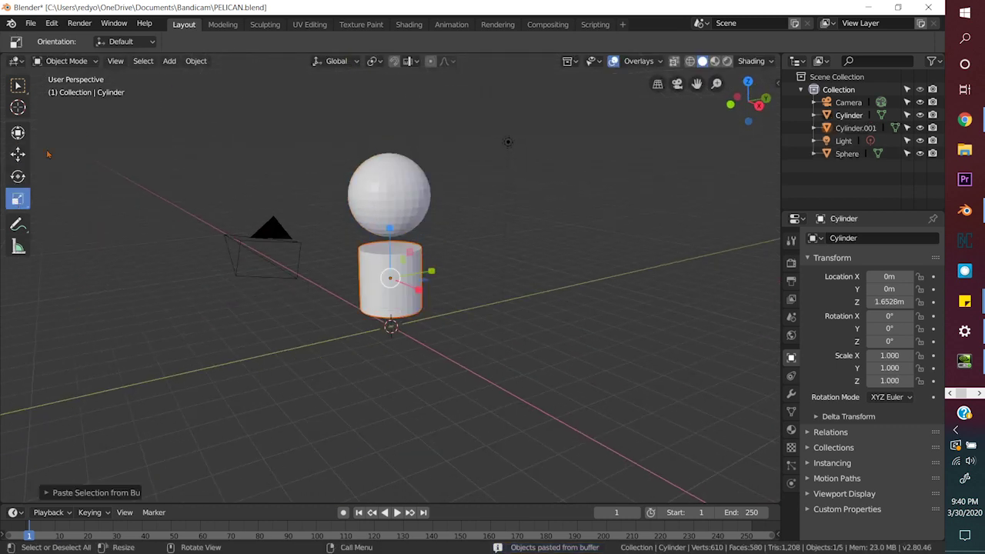
pyautogui.click(18, 154)
pyautogui.moveTo(416, 277); pyautogui.dragTo(164, 272)
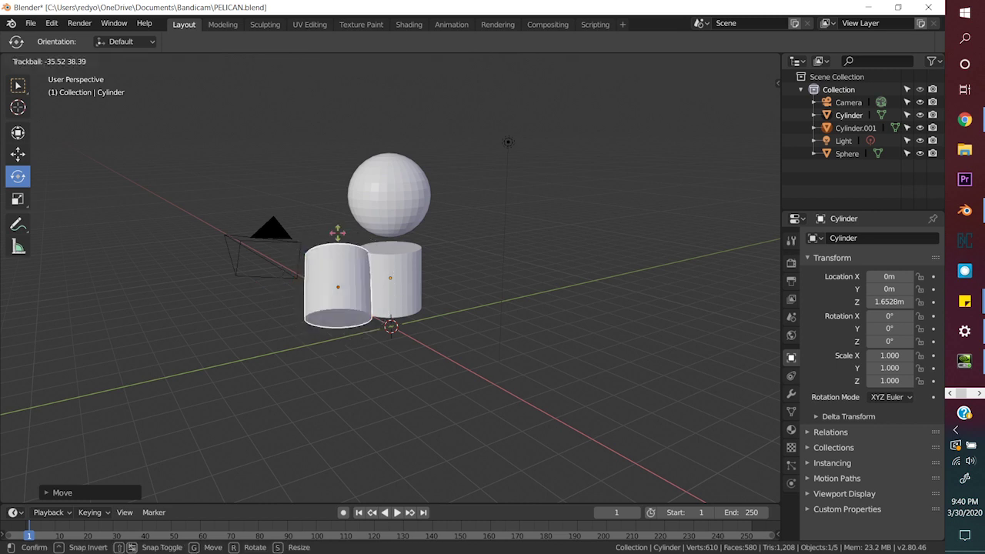
pyautogui.moveTo(296, 246)
pyautogui.mouseDown()
pyautogui.moveTo(466, 166)
pyautogui.moveTo(484, 189)
pyautogui.mouseUp()
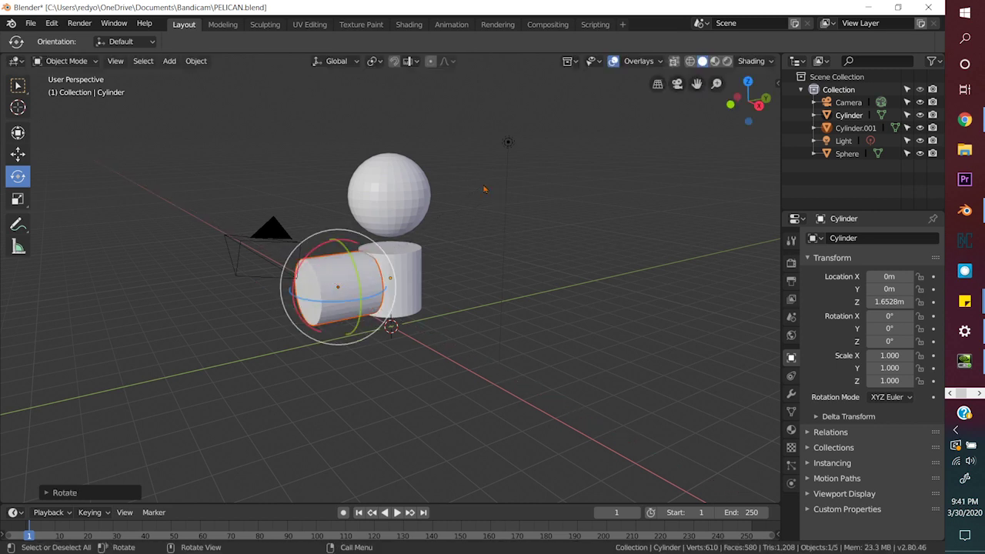
pyautogui.moveTo(364, 297); pyautogui.dragTo(361, 214)
pyautogui.click(17, 199)
pyautogui.press('s')
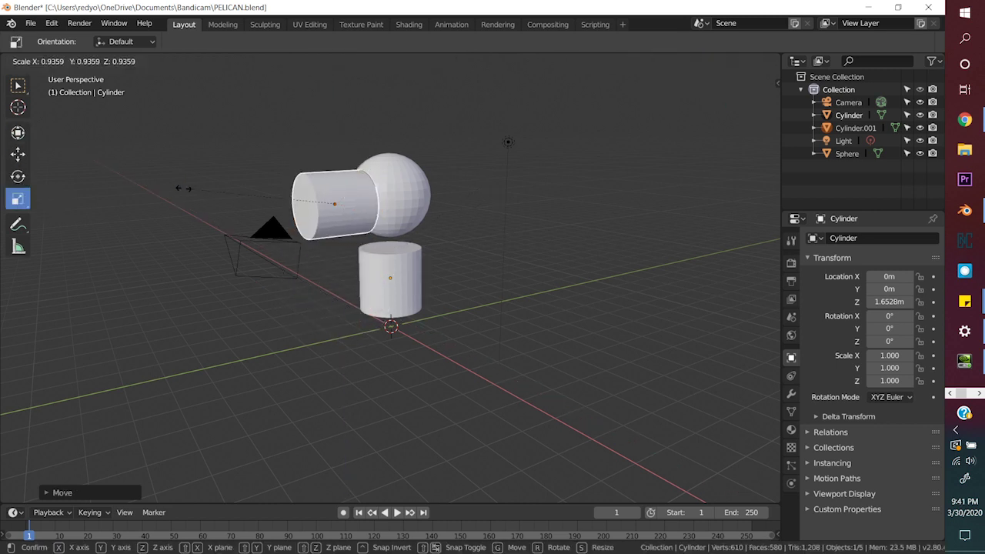
pyautogui.click(225, 212)
pyautogui.press('KP_Decimal')
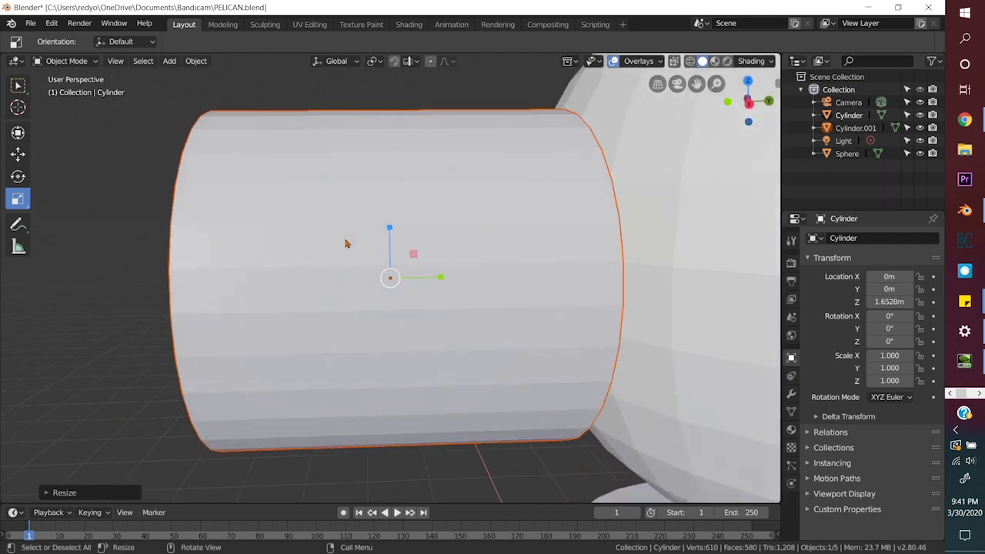
# In Edit Mode, box-select the copy's top faces and flatten them vertically.
pyautogui.click(77, 61)
pyautogui.click(69, 92)
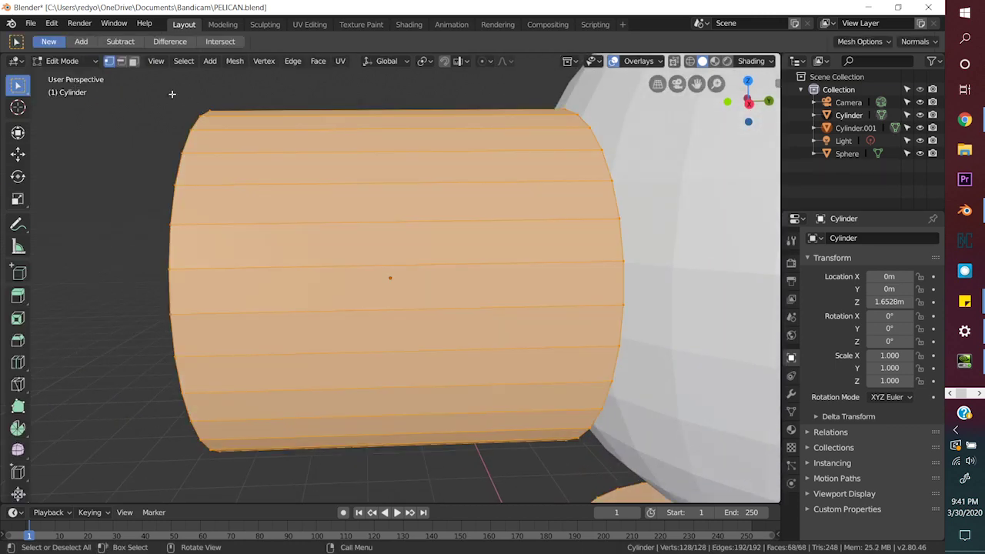
pyautogui.moveTo(172, 94); pyautogui.dragTo(629, 255)
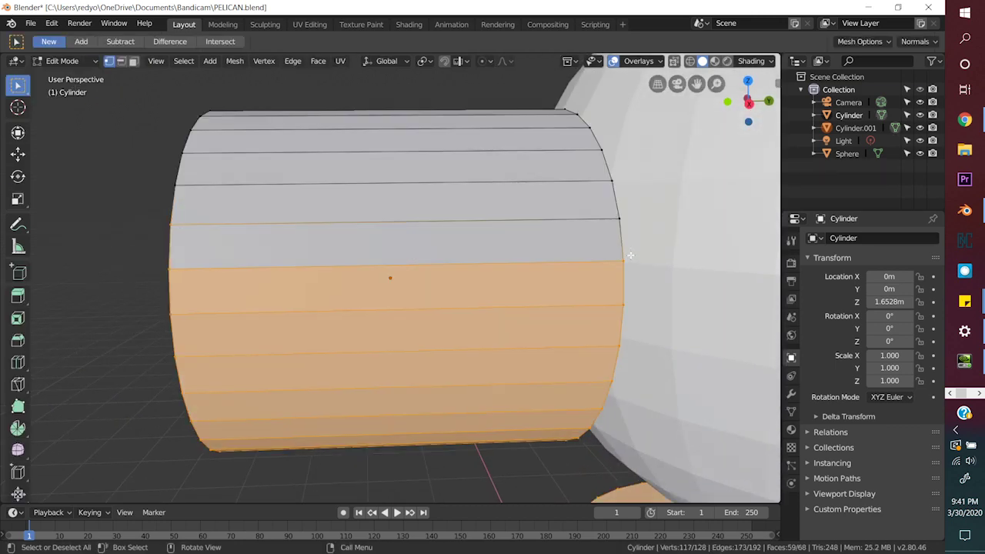
pyautogui.keyDown('alt'); pyautogui.click(427, 329); pyautogui.keyUp('alt')
pyautogui.moveTo(141, 79); pyautogui.dragTo(457, 262)
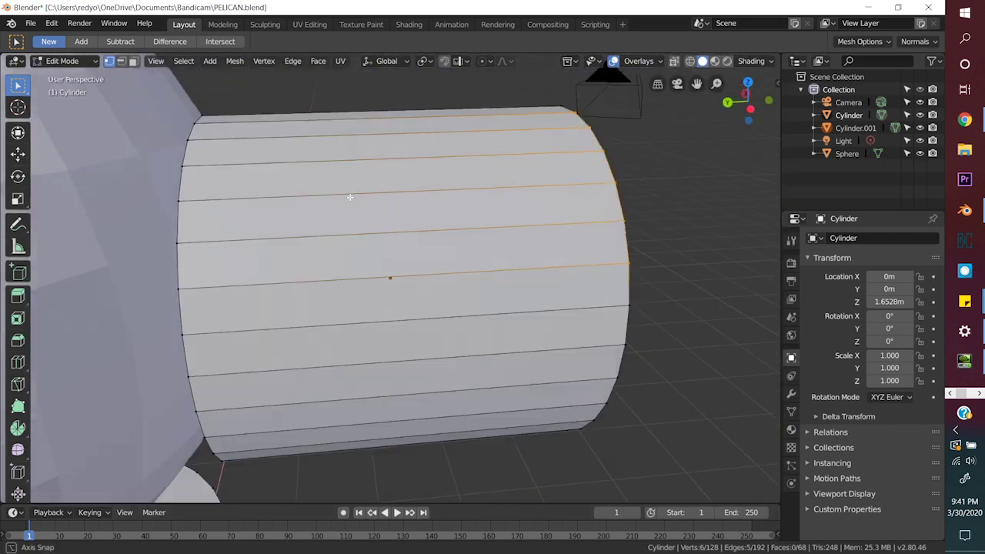
pyautogui.moveTo(205, 101); pyautogui.dragTo(710, 287)
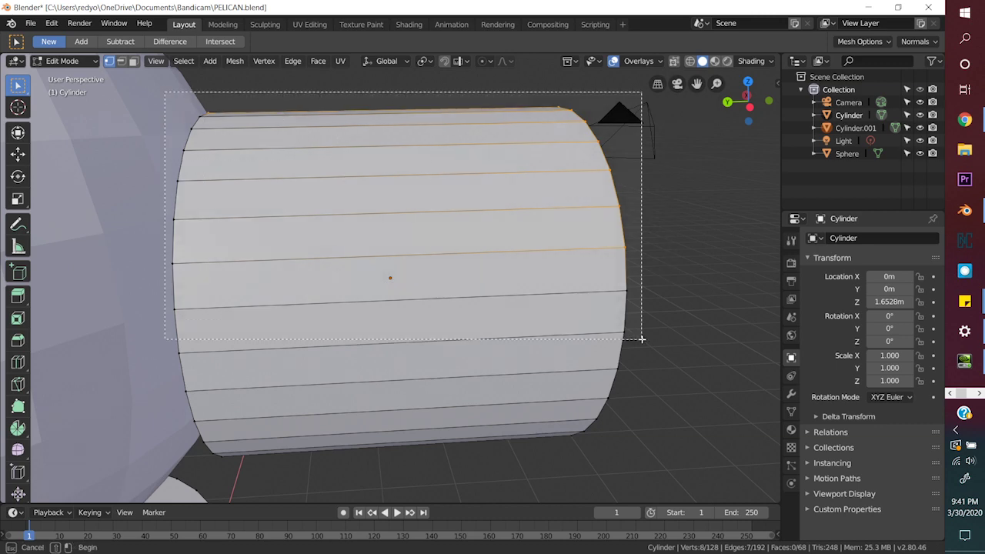
pyautogui.moveTo(468, 306)
pyautogui.mouseDown()
pyautogui.moveTo(687, 282)
pyautogui.moveTo(378, 247)
pyautogui.mouseUp()
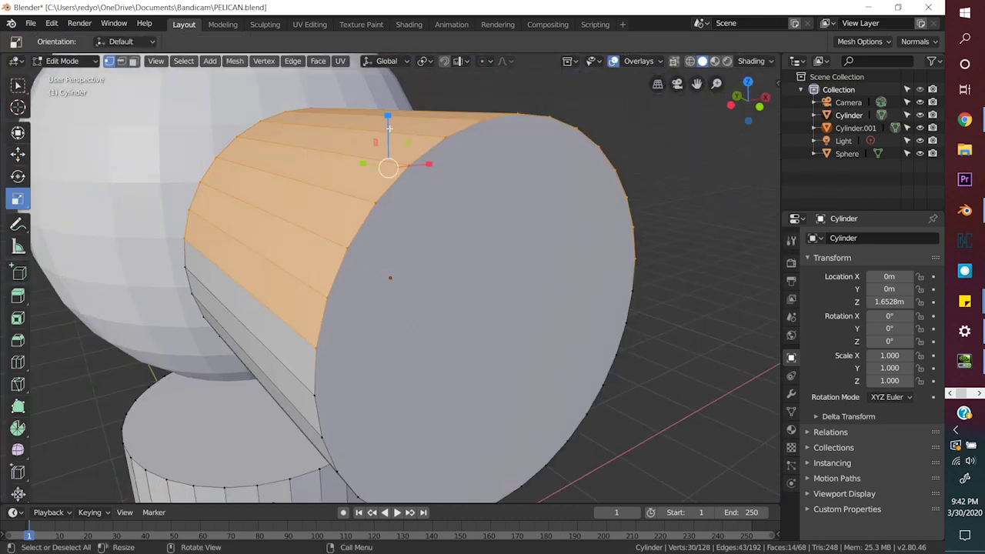
pyautogui.moveTo(389, 129); pyautogui.dragTo(389, 165)
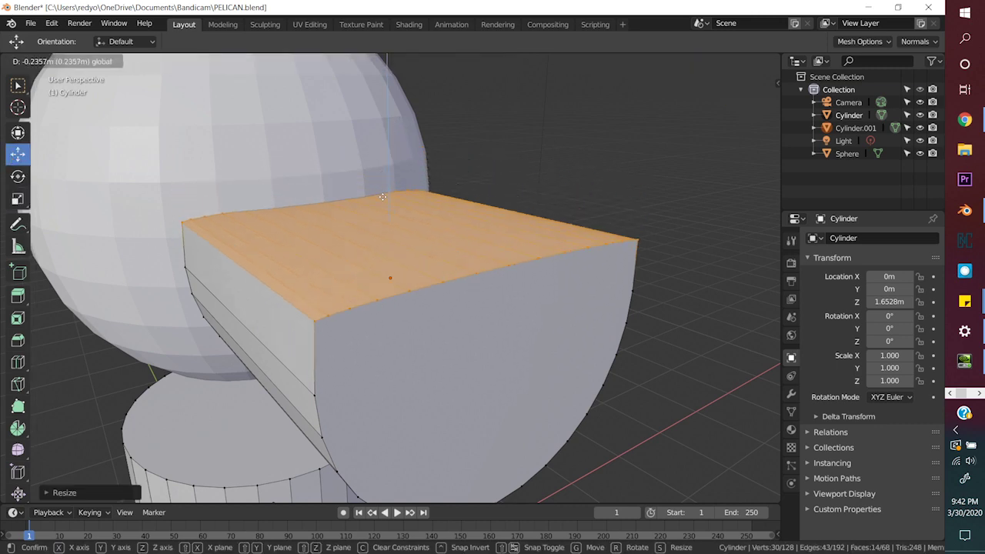
# Adjust the flattened top vertically, then orbit out and reselect the beak cylinder.
pyautogui.scroll(-4, 429, 285)
pyautogui.moveTo(429, 285); pyautogui.dragTo(322, 308)
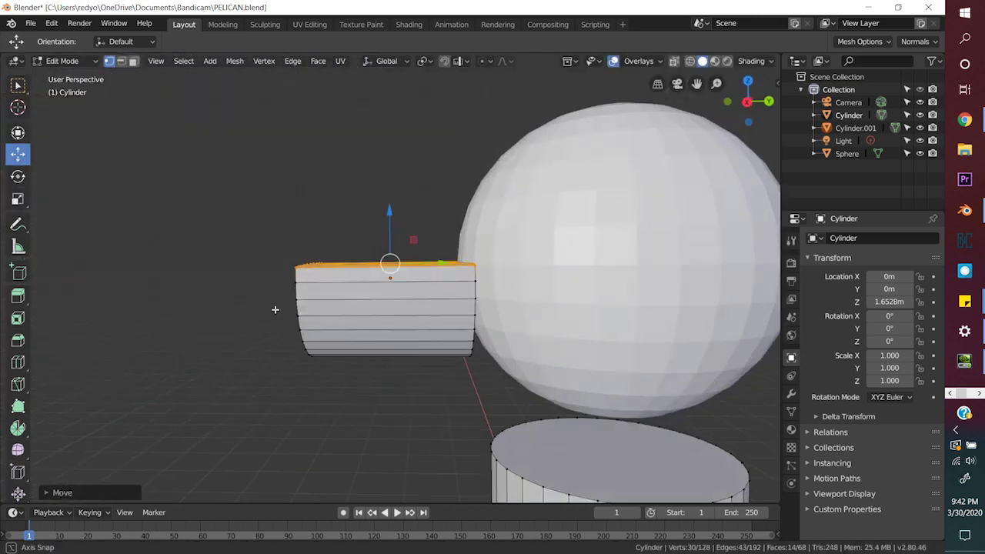
pyautogui.moveTo(389, 214)
pyautogui.mouseDown()
pyautogui.moveTo(392, 234)
pyautogui.moveTo(393, 177)
pyautogui.mouseUp()
pyautogui.hotkey('shift', 'space')
pyautogui.press('s')
pyautogui.rightClick(406, 454)
pyautogui.scroll(-2, 249, 346)
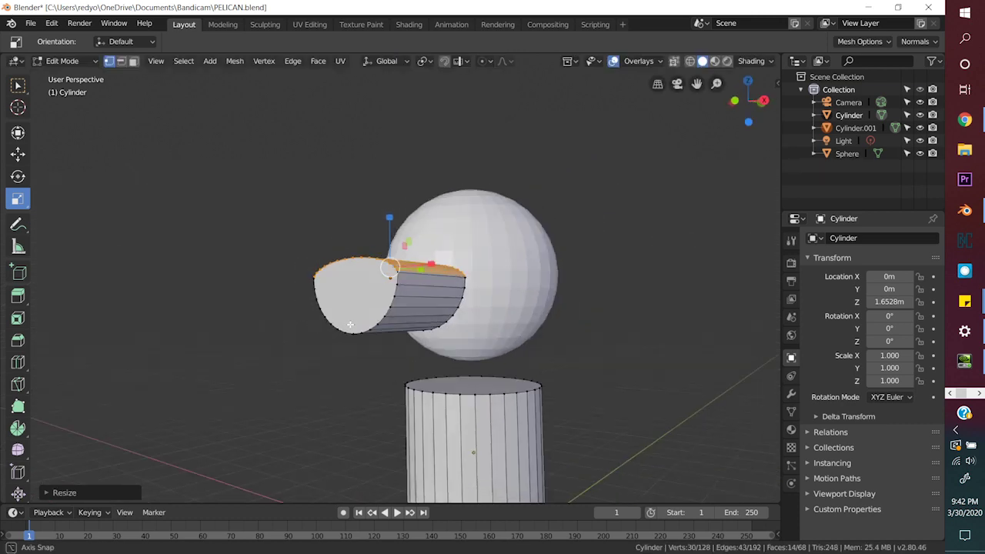
pyautogui.moveTo(249, 345); pyautogui.dragTo(48, 138)
pyautogui.click(342, 281)
# Return to Object Mode, nudge the beak slightly lower and orbit around the model.
pyautogui.click(65, 61)
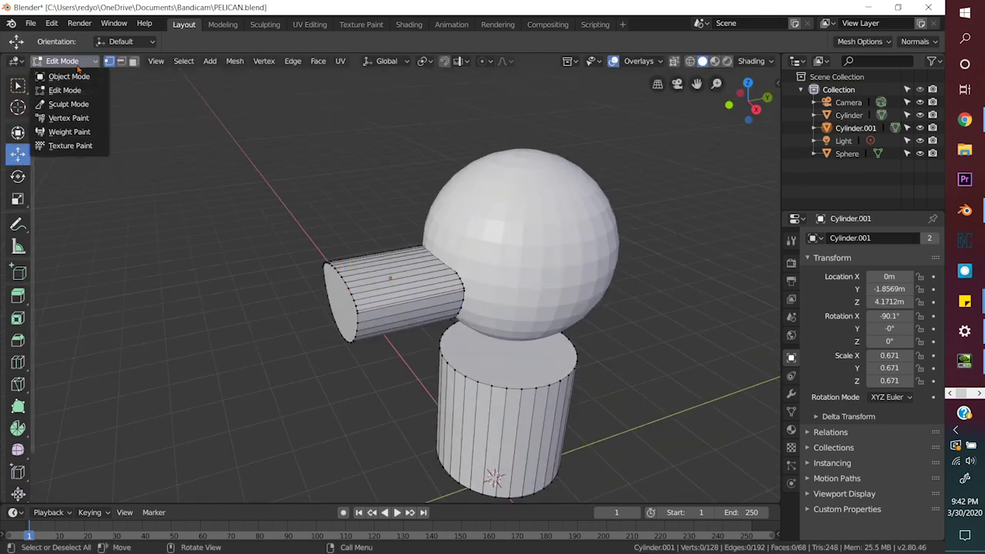
pyautogui.click(77, 73)
pyautogui.click(18, 154)
pyautogui.moveTo(389, 231); pyautogui.dragTo(390, 233)
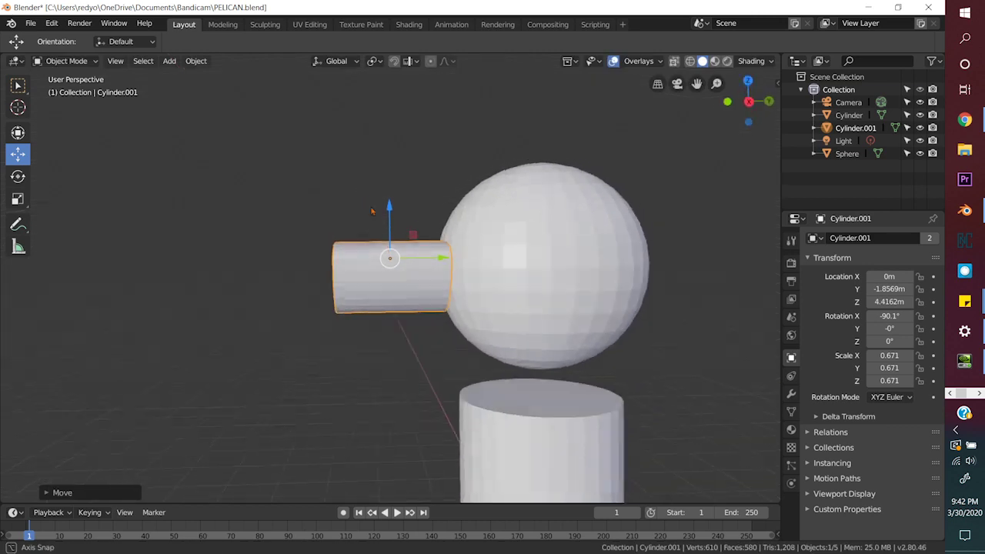
pyautogui.moveTo(747, 97); pyautogui.dragTo(587, 216)
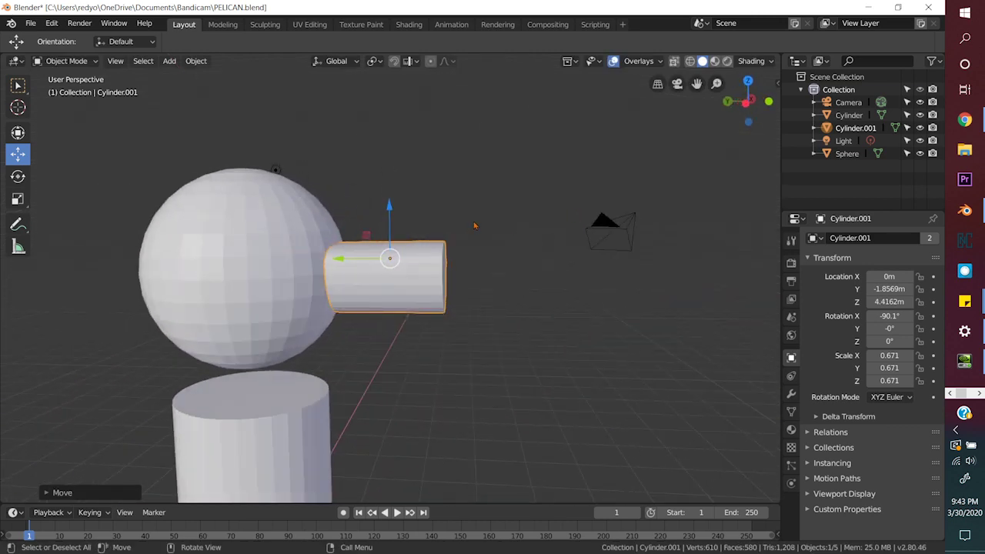
pyautogui.moveTo(474, 225); pyautogui.dragTo(306, 286)
# In Edit Mode, add a loop cut around the beak and knife-cut across its end face.
pyautogui.click(65, 60)
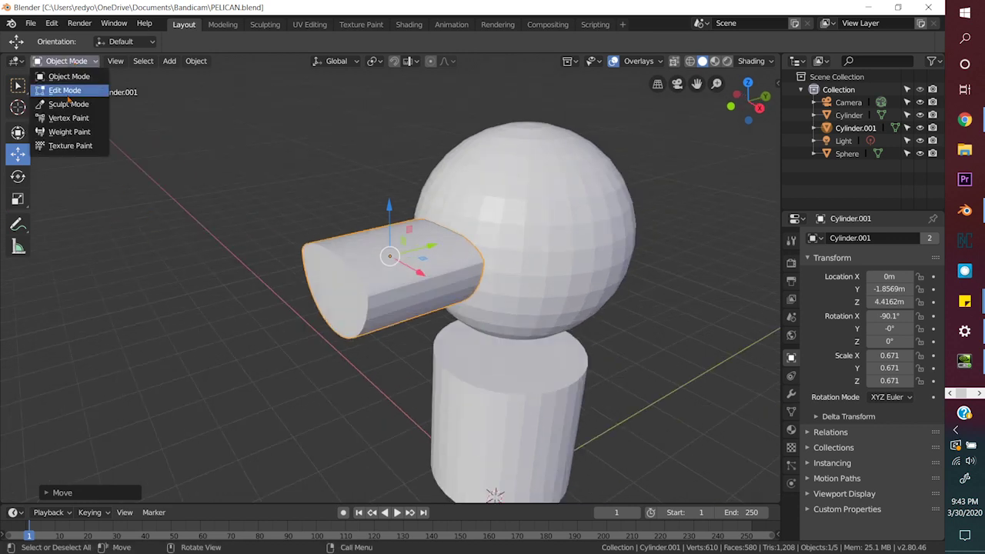
pyautogui.click(65, 88)
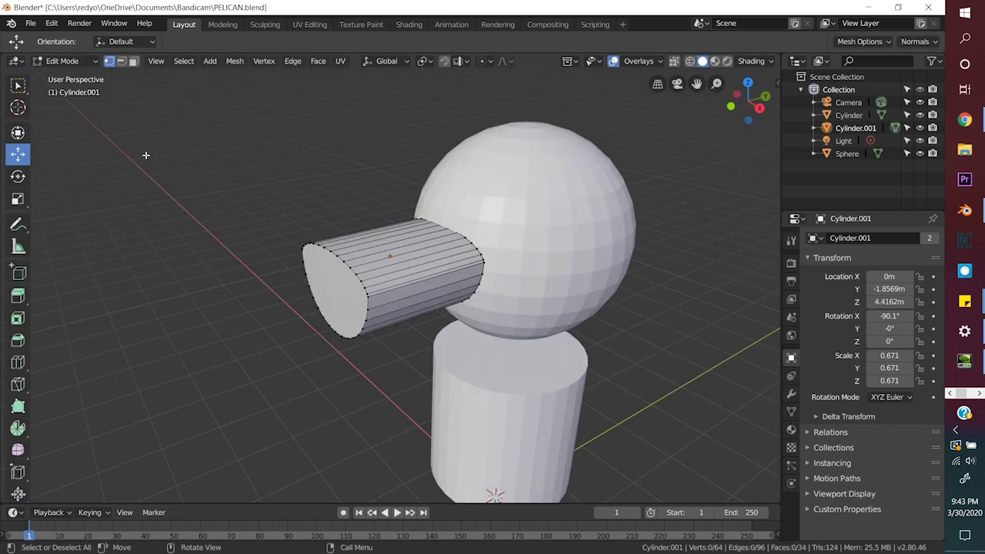
pyautogui.moveTo(305, 264)
pyautogui.mouseDown()
pyautogui.moveTo(368, 271)
pyautogui.moveTo(462, 323)
pyautogui.mouseUp()
pyautogui.click(331, 271)
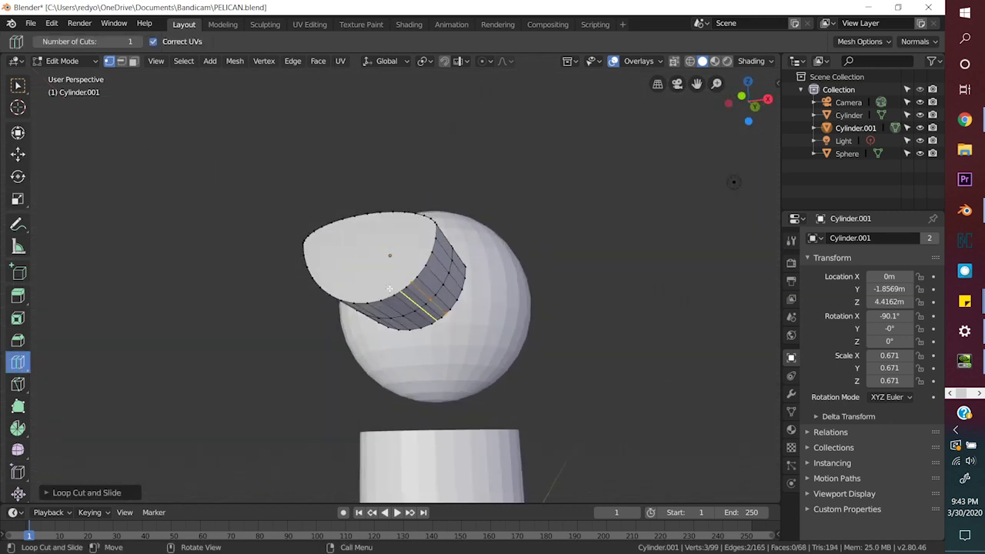
pyautogui.click(17, 320)
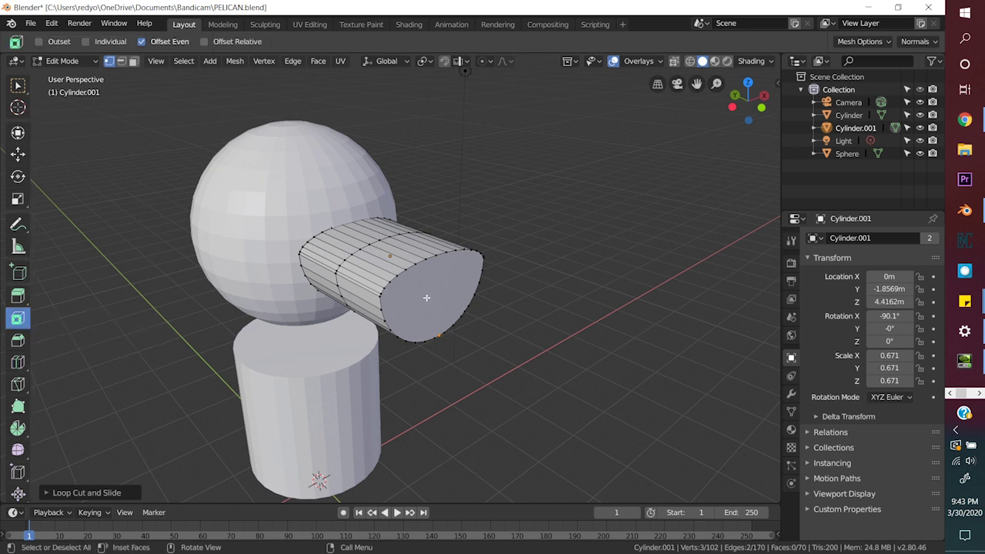
pyautogui.click(18, 384)
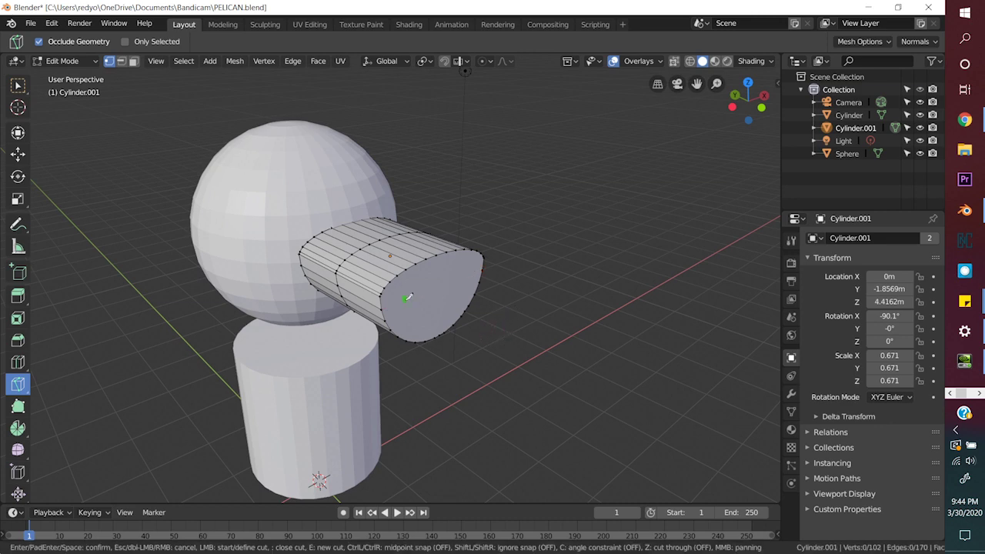
pyautogui.moveTo(452, 300)
pyautogui.mouseDown()
pyautogui.moveTo(478, 273)
pyautogui.moveTo(451, 309)
pyautogui.moveTo(334, 282)
pyautogui.mouseUp()
pyautogui.press('Return')
# Orbit to check the beak's end face, then zoom out to see the whole model.
pyautogui.scroll(5, 401, 277)
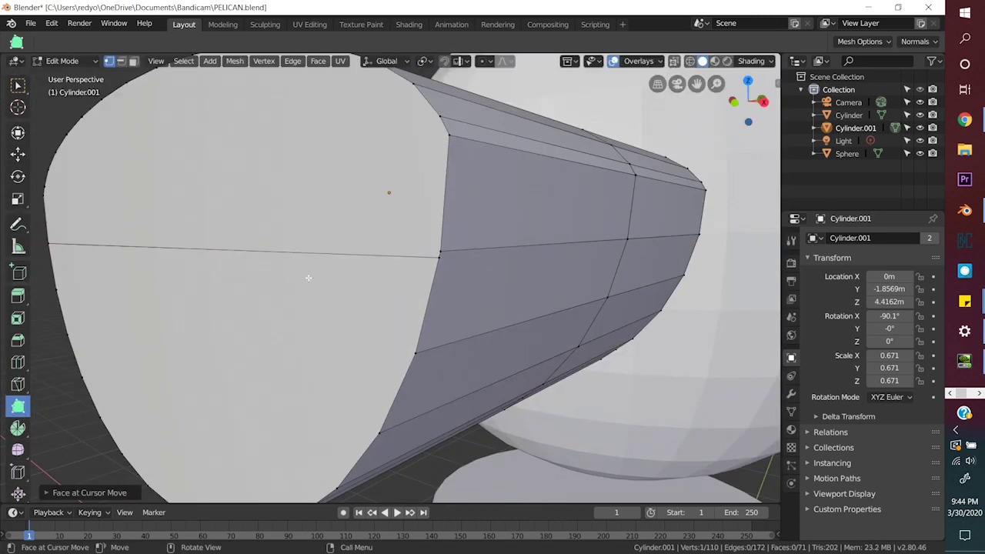
pyautogui.click(17, 362)
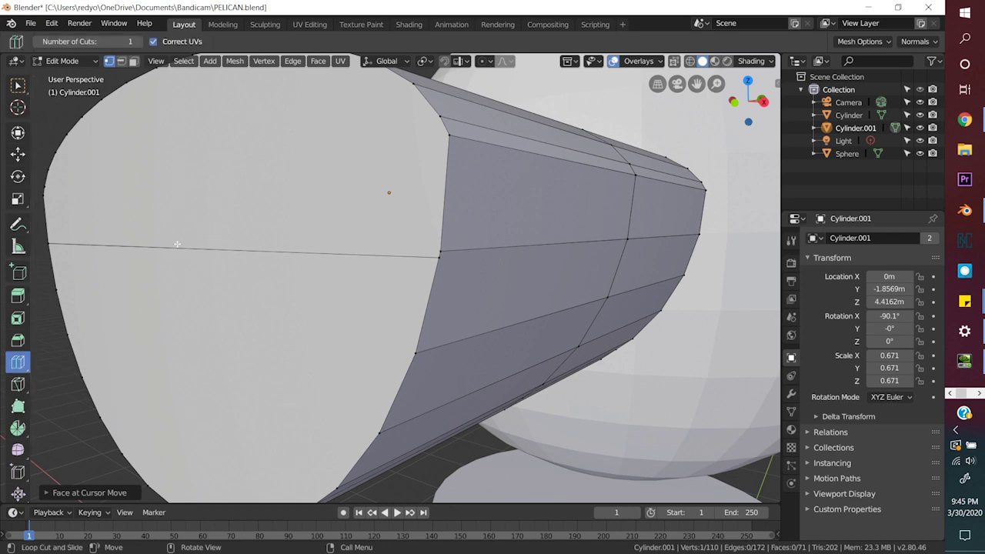
pyautogui.moveTo(229, 273); pyautogui.dragTo(436, 266)
pyautogui.scroll(-4, 435, 266)
pyautogui.moveTo(236, 277); pyautogui.dragTo(317, 283)
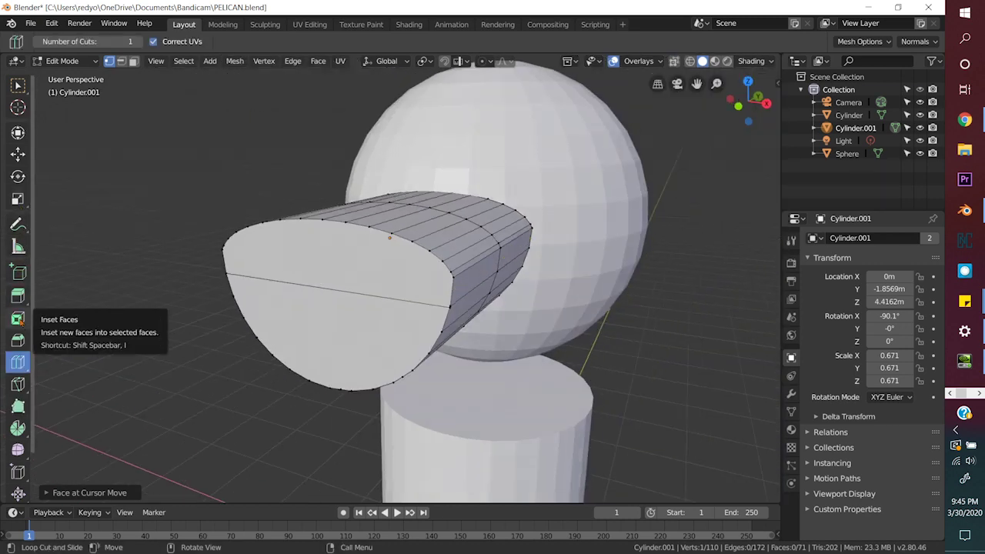
pyautogui.rightClick(17, 383)
pyautogui.rightClick(20, 362)
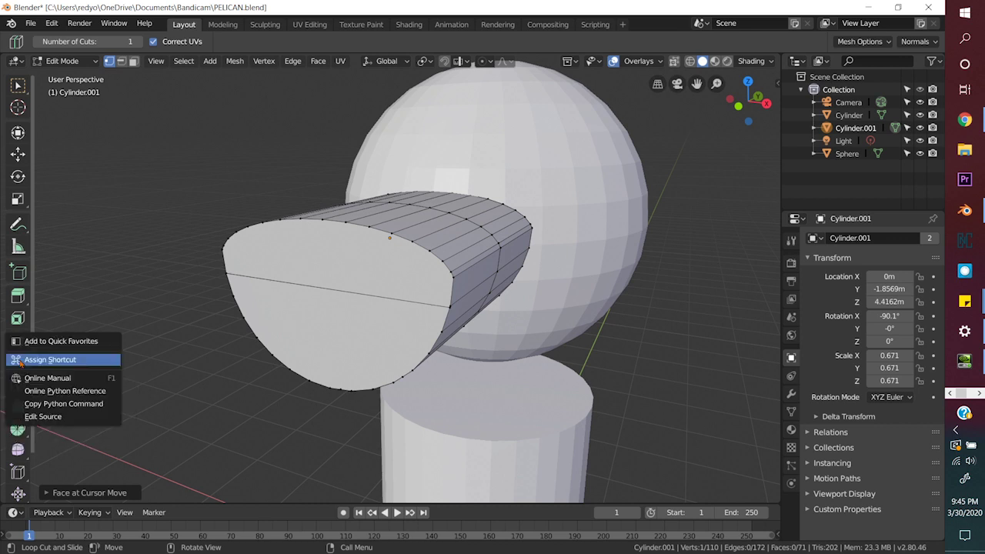
pyautogui.scroll(-3, 18, 331)
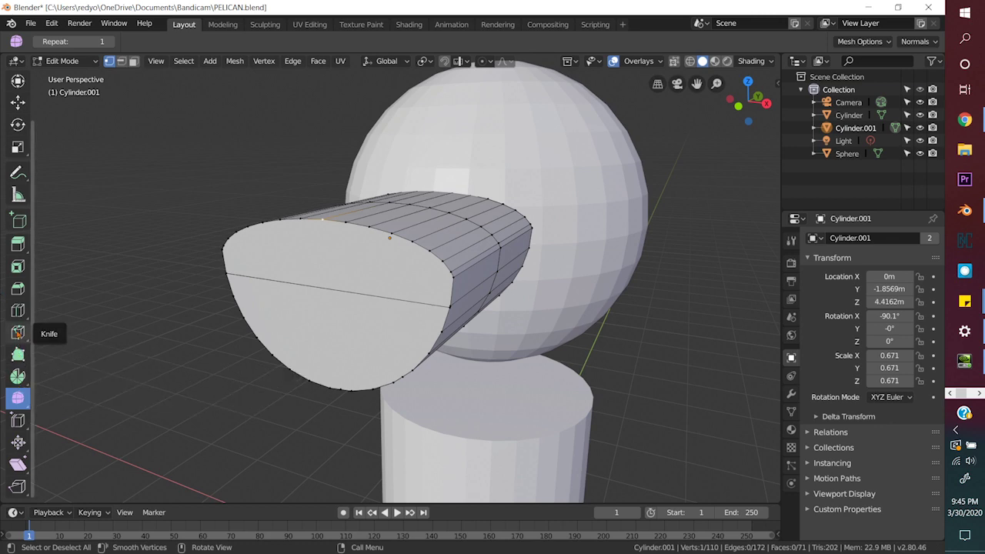
pyautogui.moveTo(46, 354); pyautogui.dragTo(368, 324)
pyautogui.scroll(-3, 264, 332)
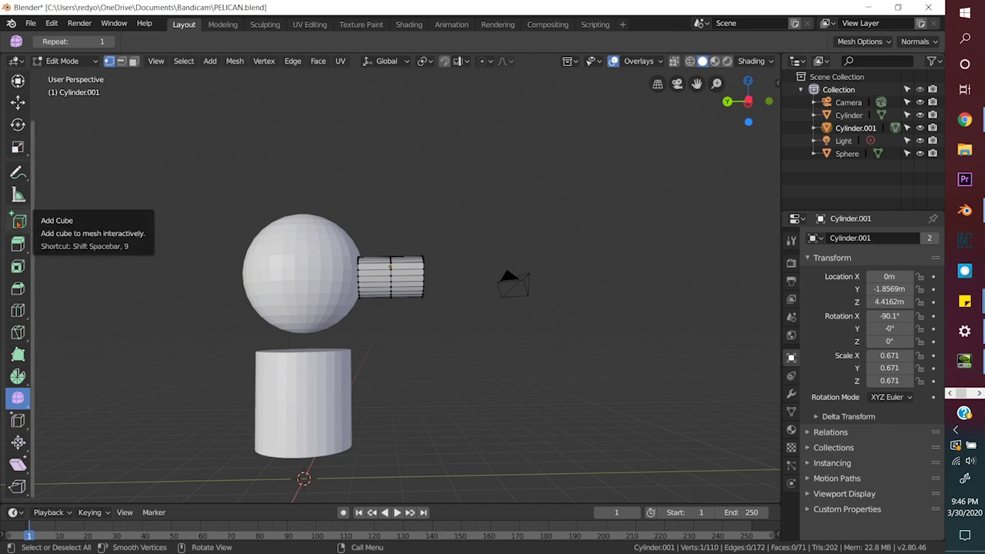
# Switch to face select and pull the top half of the end face out into the upper jaw.
pyautogui.click(18, 243)
pyautogui.click(17, 265)
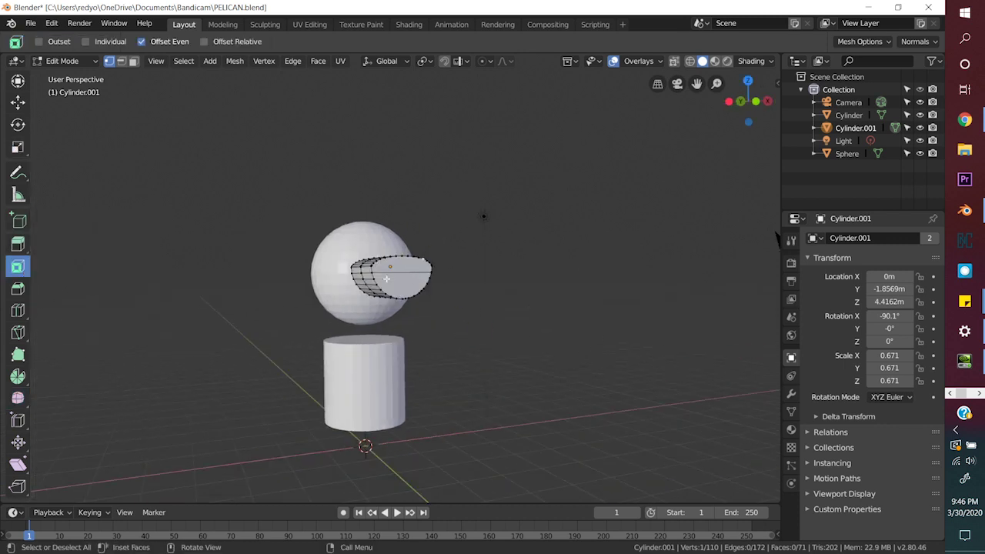
pyautogui.click(18, 288)
pyautogui.click(64, 61)
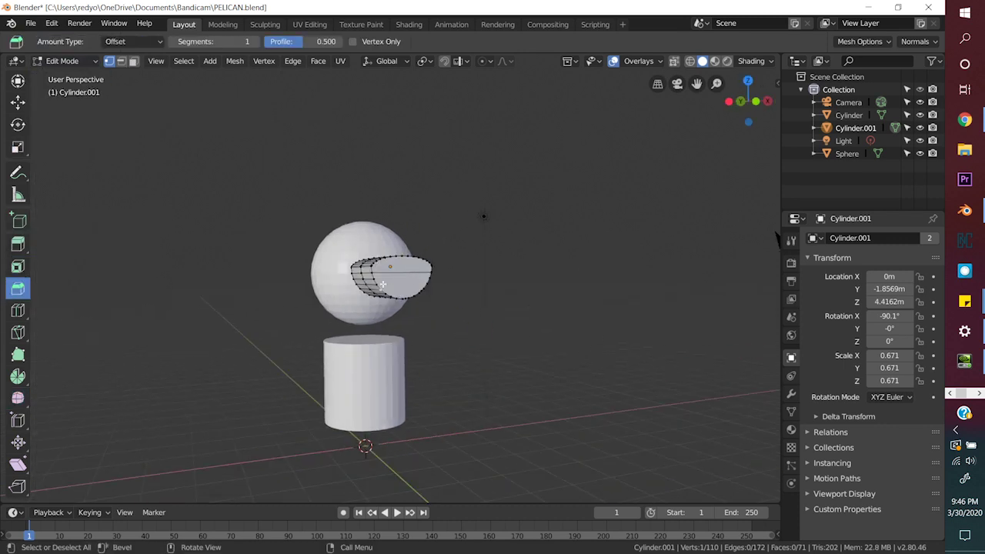
pyautogui.click(134, 63)
pyautogui.scroll(2, 424, 267)
pyautogui.click(424, 267)
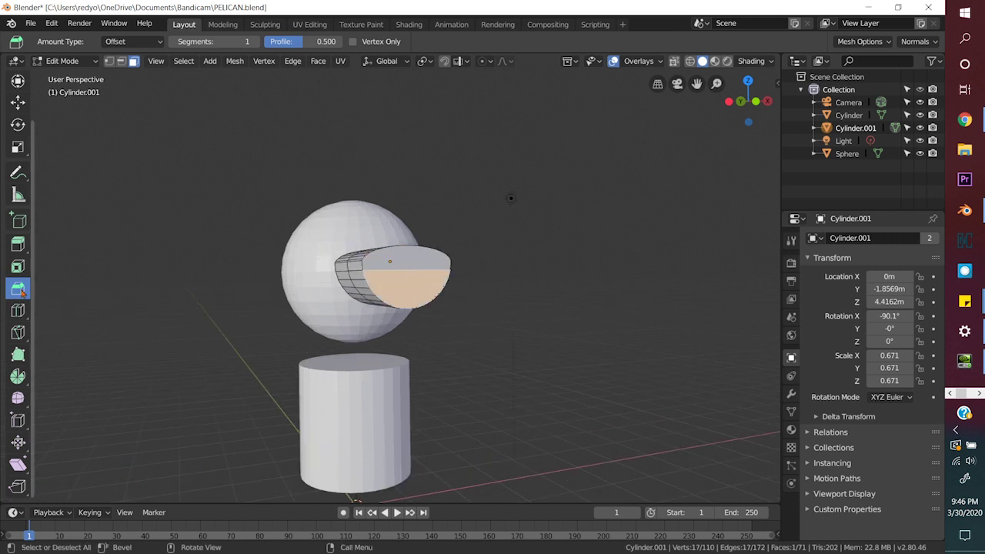
pyautogui.click(17, 102)
pyautogui.moveTo(398, 223)
pyautogui.mouseDown()
pyautogui.moveTo(398, 262)
pyautogui.moveTo(403, 250)
pyautogui.mouseUp()
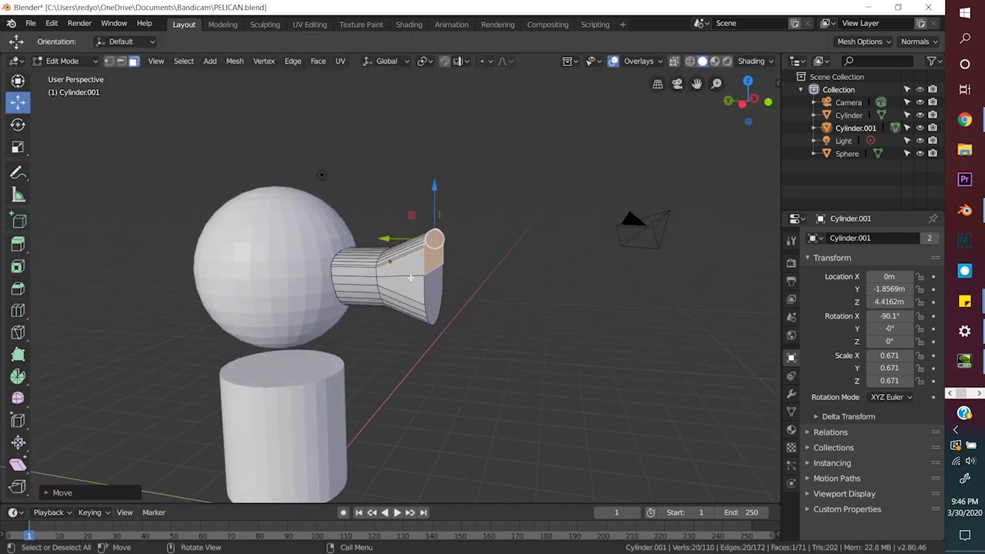
# Knife-cut the lower half of the end face and push the split-off face into the beak.
pyautogui.scroll(2, 434, 302)
pyautogui.click(439, 301)
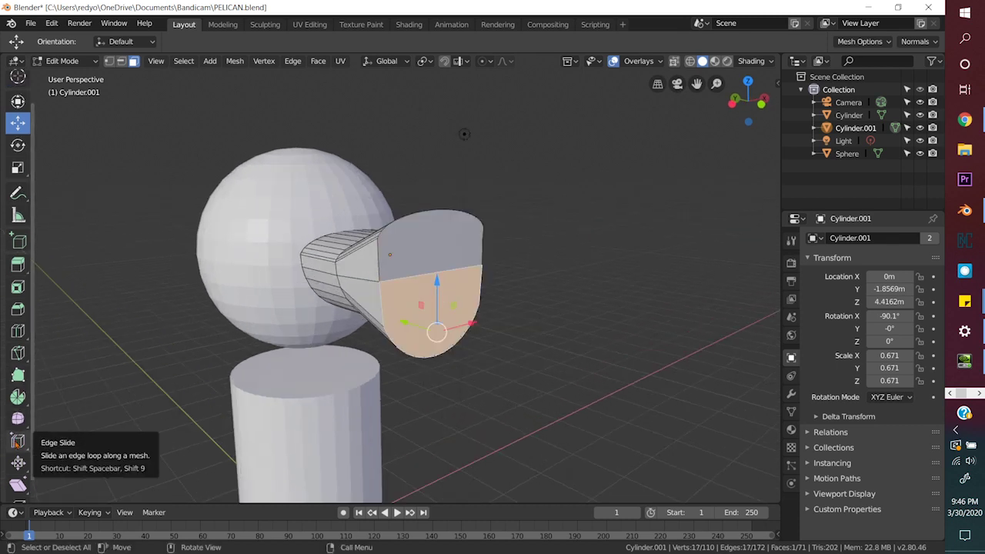
pyautogui.click(17, 331)
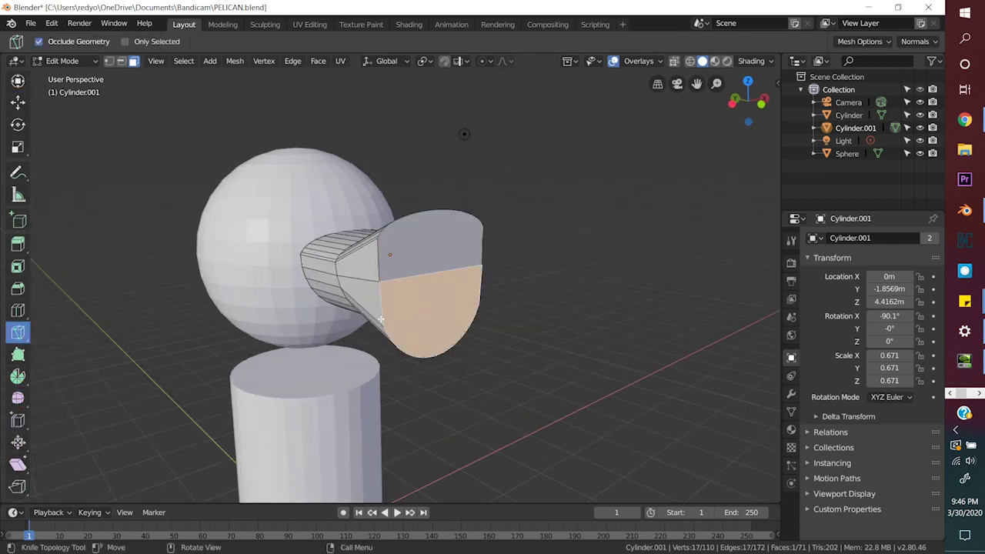
pyautogui.click(302, 310)
pyautogui.press('Return')
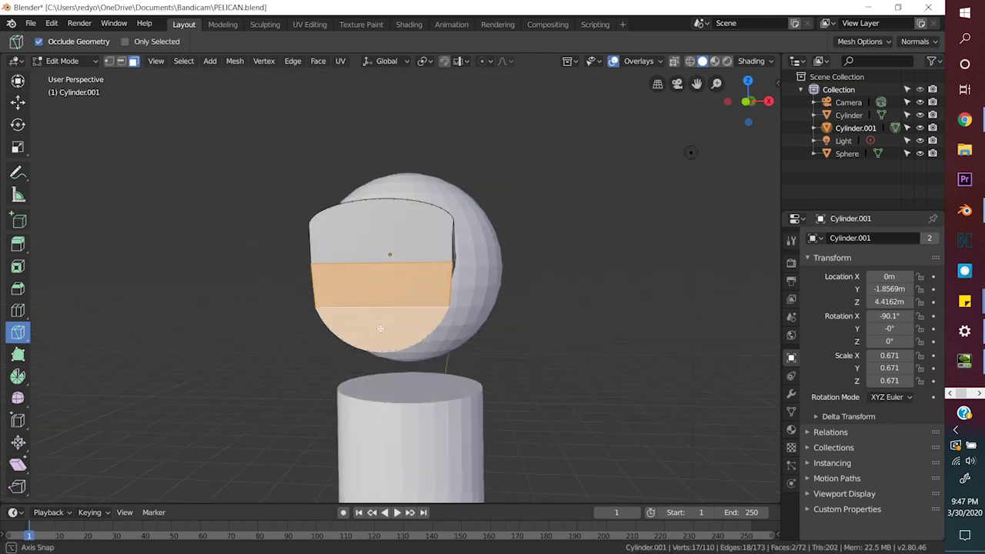
pyautogui.press('g')
pyautogui.press('Return')
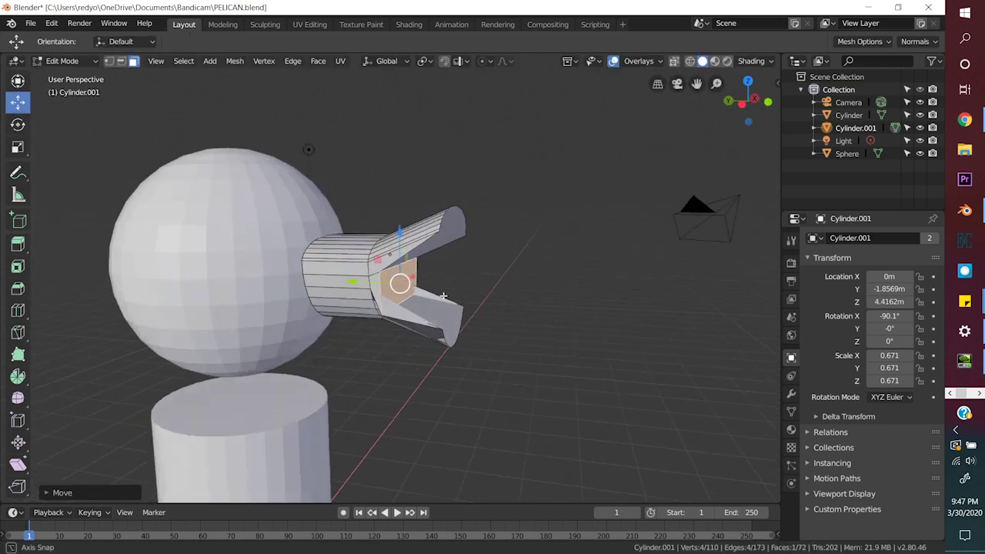
pyautogui.press('g')
pyautogui.click(399, 278)
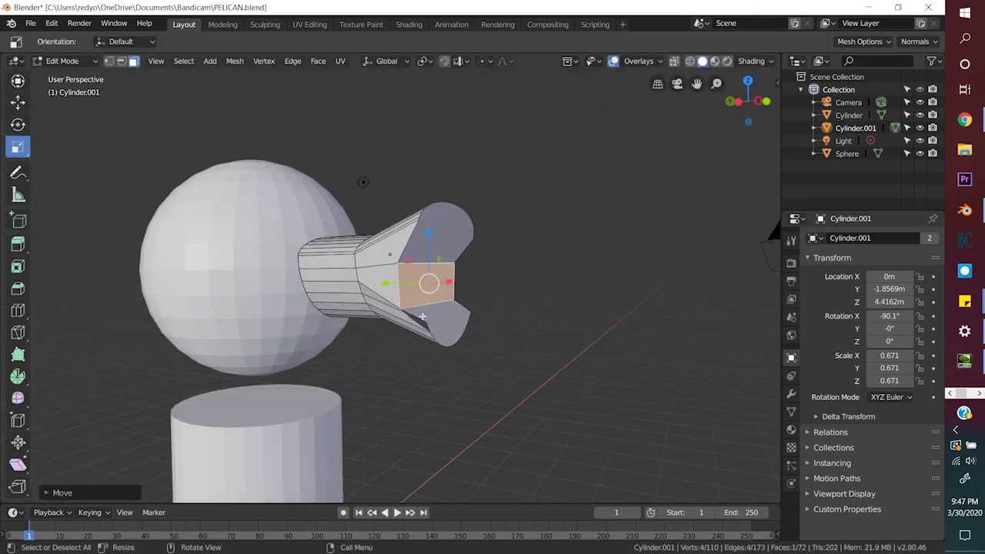
# Shrink the split-off face twice and move it deeper into the beak.
pyautogui.press('s')
pyautogui.press('Return')
pyautogui.press('s')
pyautogui.press('Return')
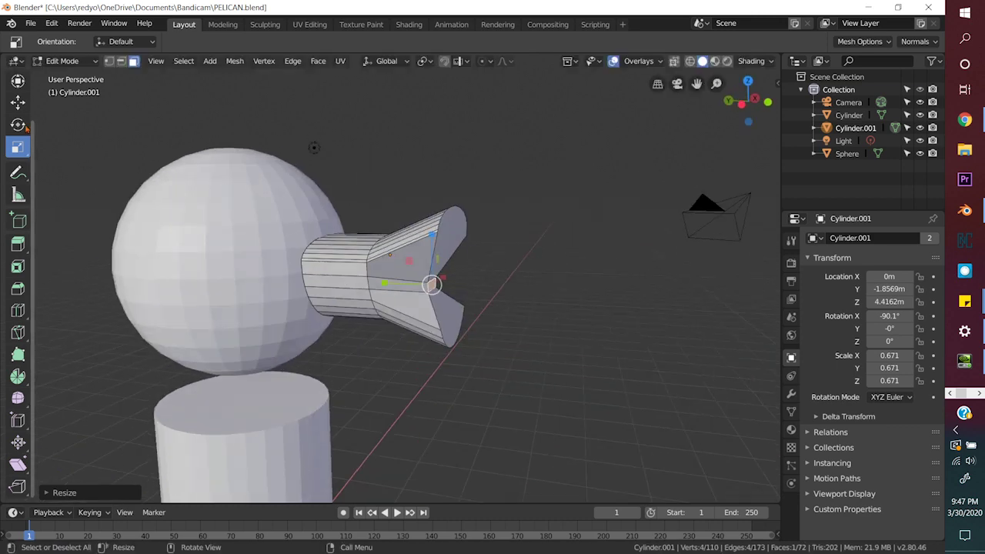
pyautogui.press('g')
pyautogui.press('Return')
pyautogui.press('g')
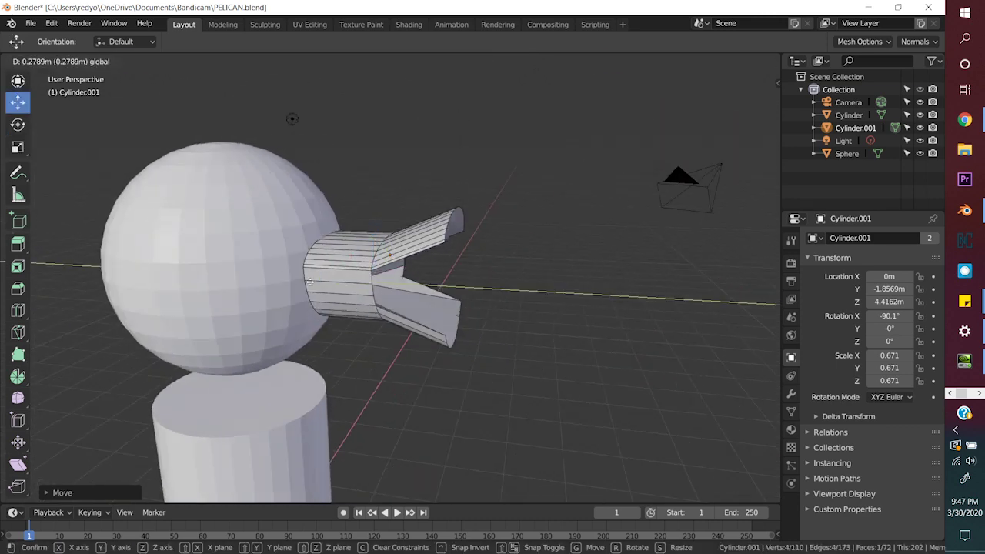
pyautogui.press('Return')
# Lower a strip of underside faces along Z to form the lower jaw, then leave Edit Mode.
pyautogui.keyDown('ctrl'); pyautogui.click(361, 302); pyautogui.keyUp('ctrl')
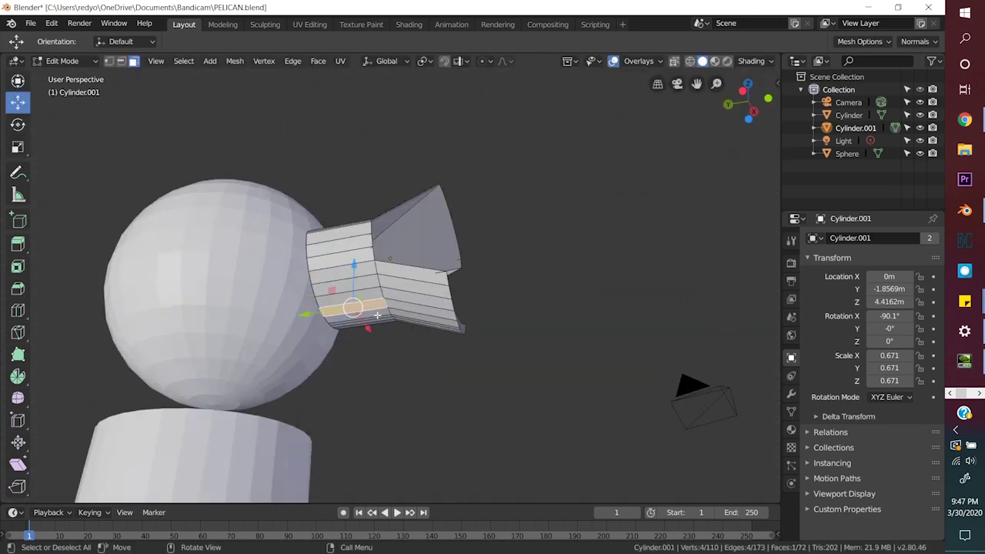
pyautogui.keyDown('ctrl'); pyautogui.click(404, 305); pyautogui.keyUp('ctrl')
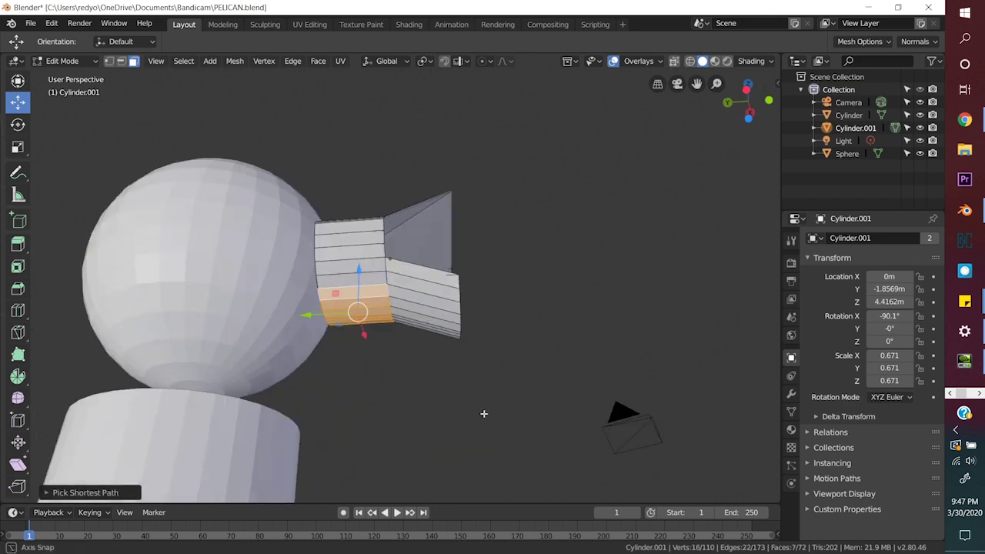
pyautogui.keyDown('ctrl'); pyautogui.click(361, 296); pyautogui.keyUp('ctrl')
pyautogui.press('g')
pyautogui.press('z')
pyautogui.click(366, 295)
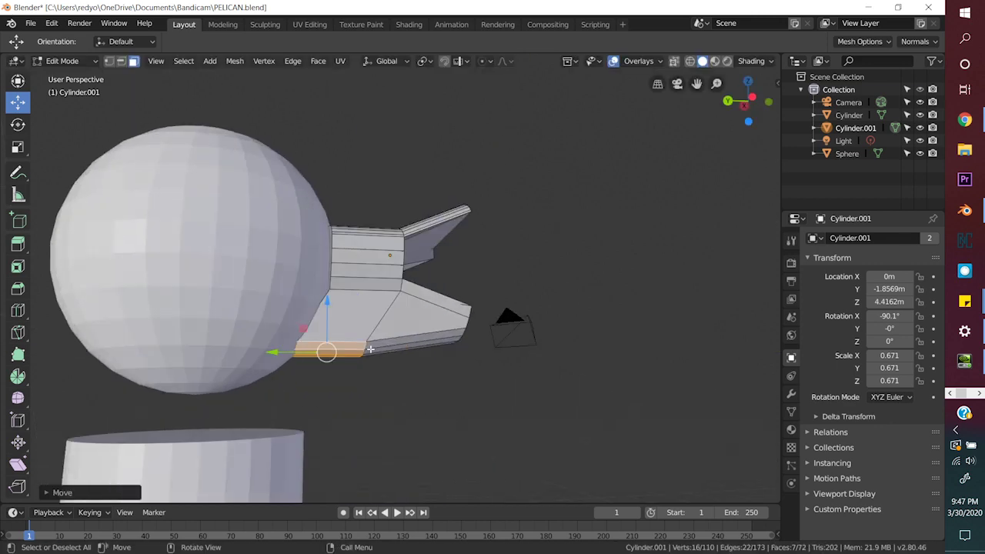
pyautogui.scroll(3, 294, 208)
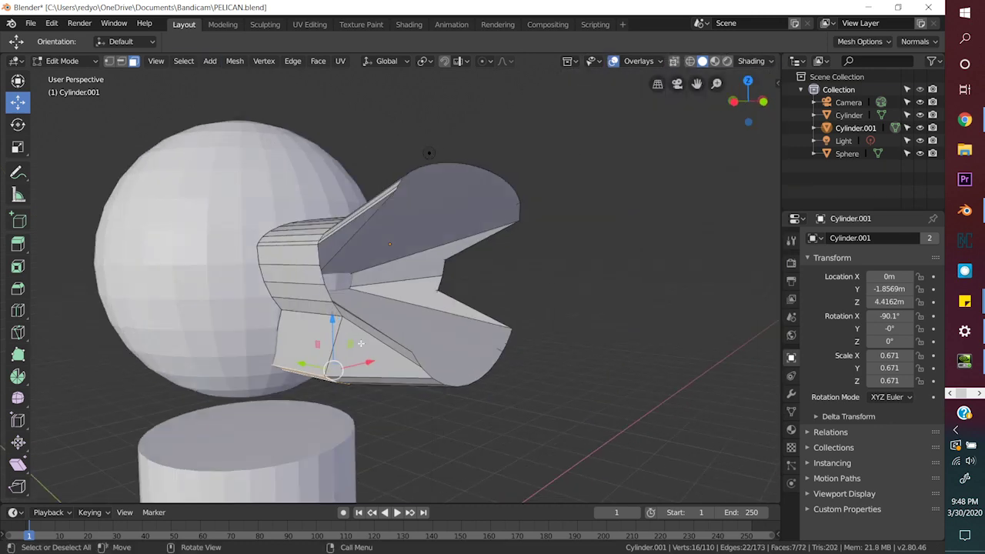
pyautogui.press('Tab')
pyautogui.click(170, 61)
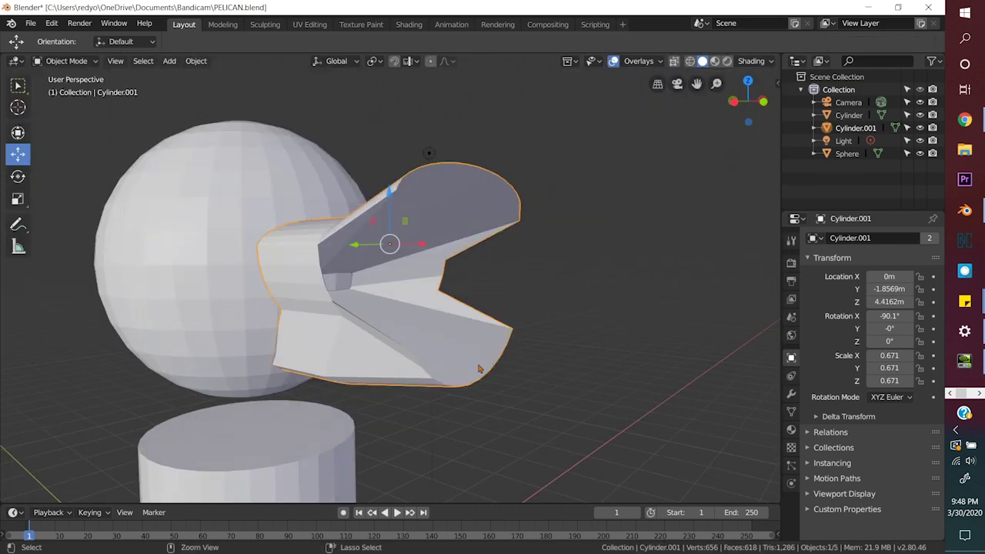
# Place the 3D cursor in the lower beak, add a UV sphere scaled to 0.294 and lift it into place.
pyautogui.keyDown('shift'); pyautogui.rightClick(426, 354); pyautogui.keyUp('shift')
pyautogui.click(170, 61)
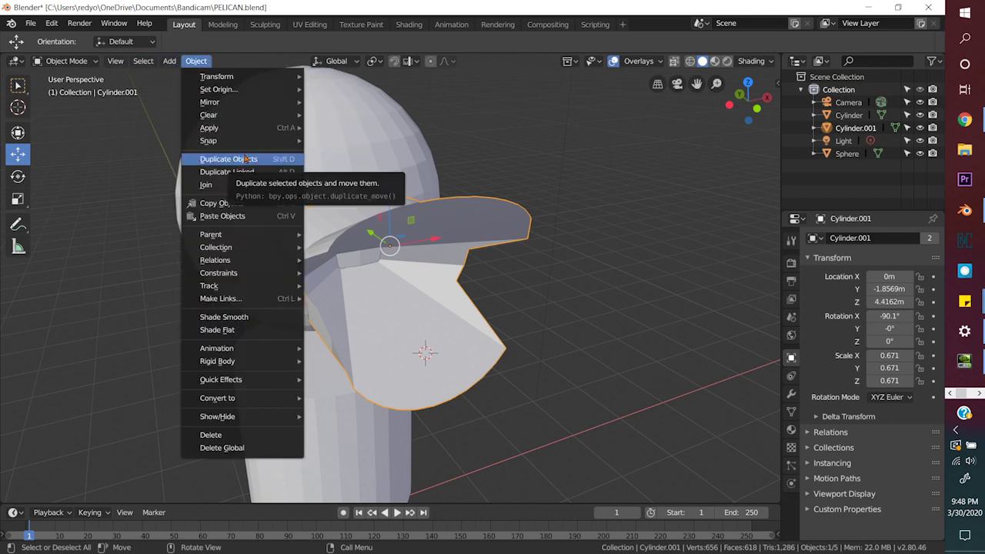
pyautogui.click(170, 61)
pyautogui.click(294, 115)
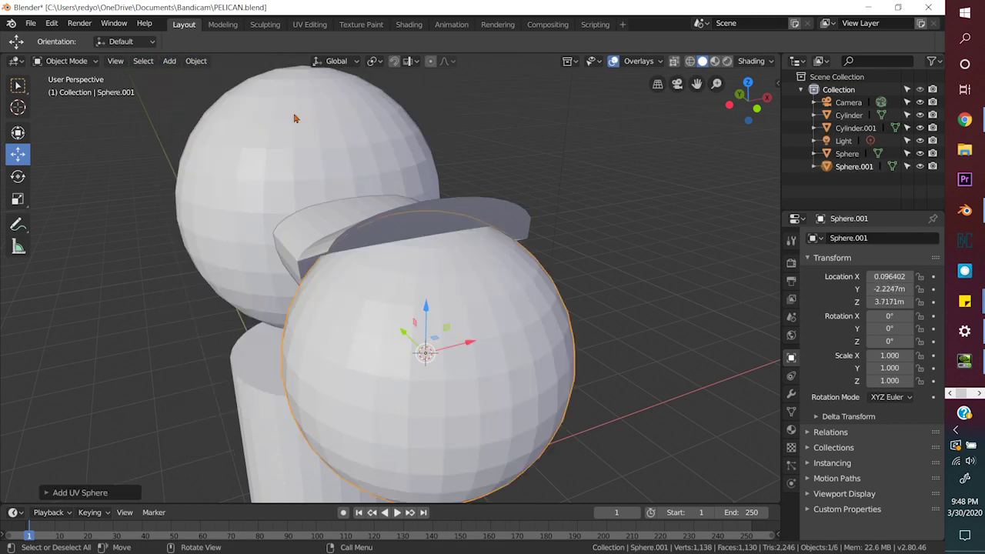
pyautogui.press('s')
pyautogui.press('Return')
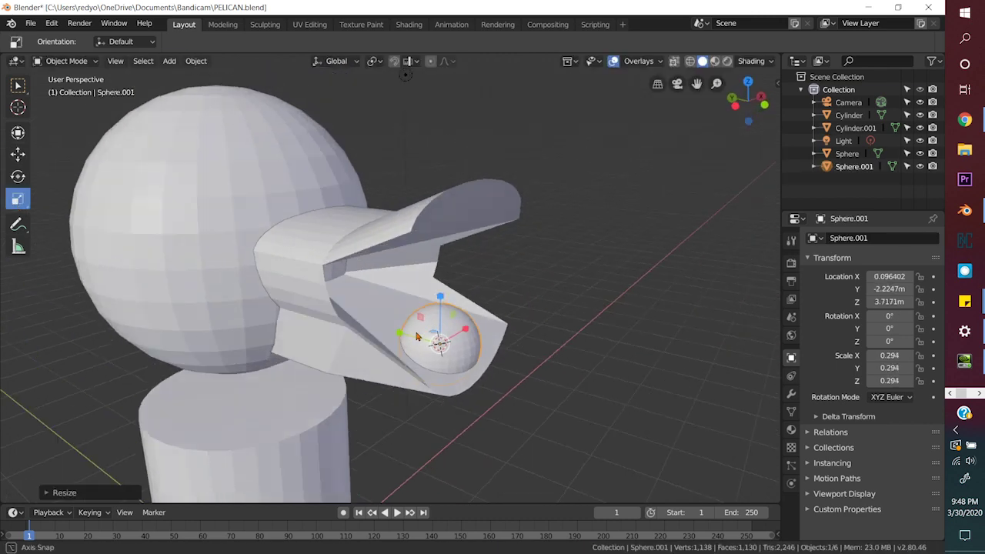
pyautogui.press('g')
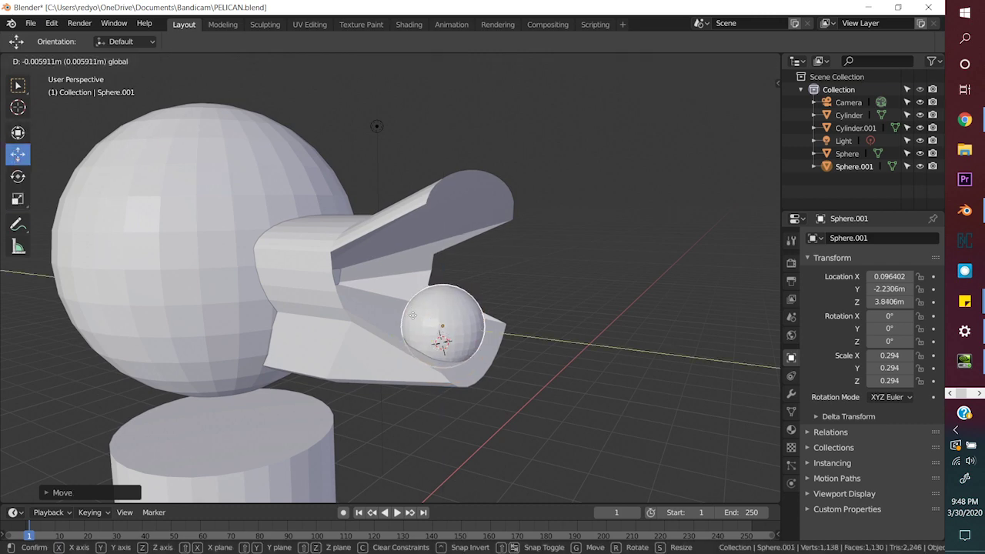
pyautogui.click(421, 354)
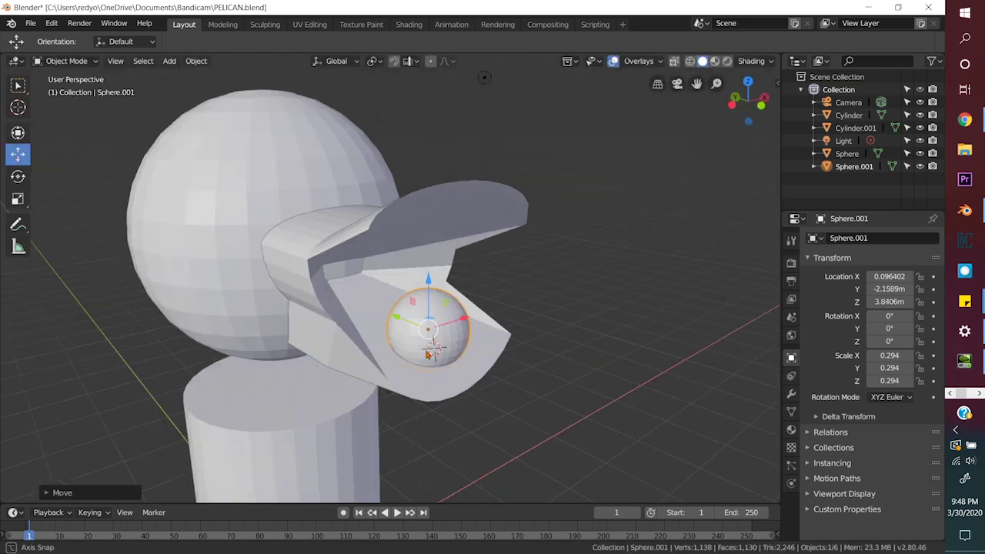
# Select the beak, enter Edit Mode and knife-cut across the lower jaw.
pyautogui.click(365, 374)
pyautogui.click(68, 61)
pyautogui.click(66, 90)
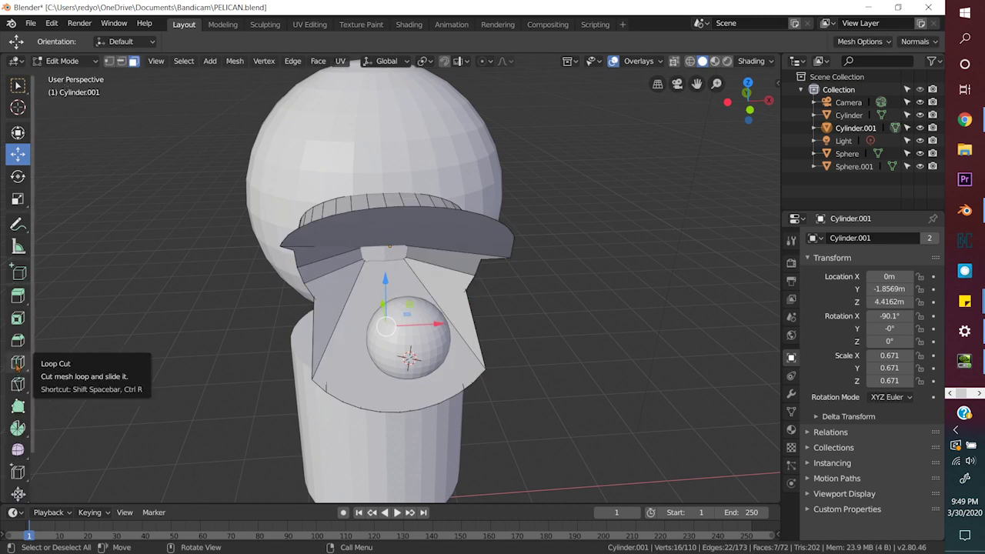
pyautogui.scroll(4, 303, 390)
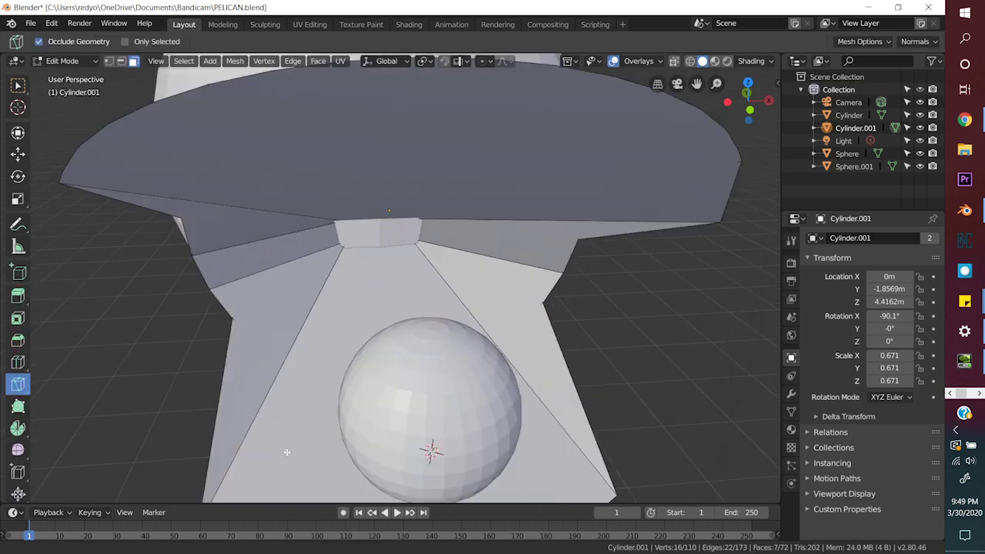
pyautogui.click(204, 434)
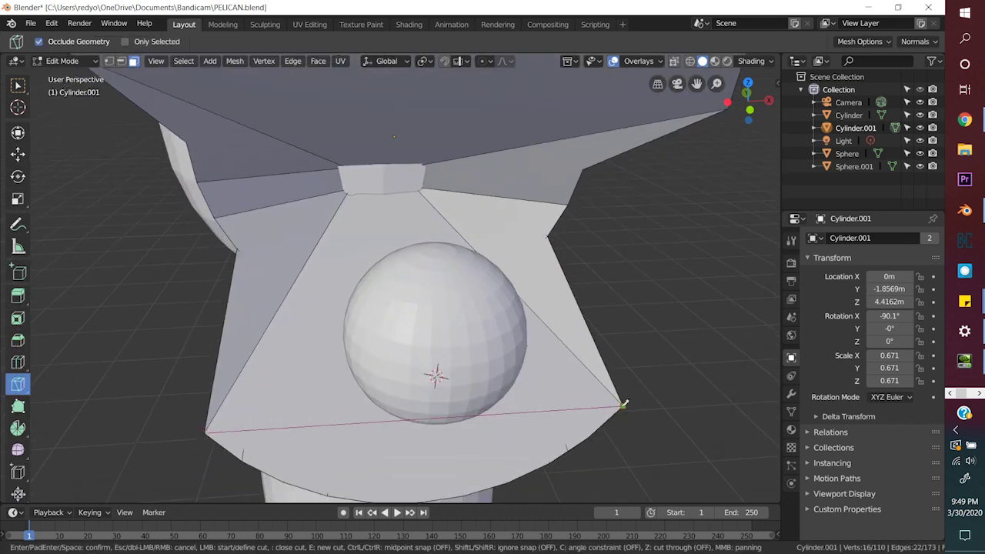
pyautogui.click(624, 404)
pyautogui.press('Return')
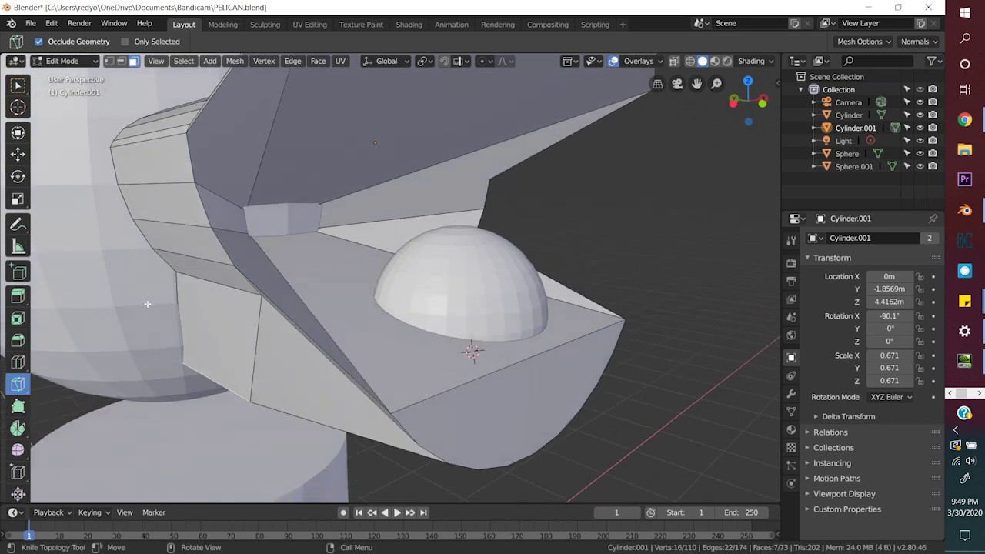
# Select lower-beak faces and move the small face beside the sphere.
pyautogui.click(18, 154)
pyautogui.click(431, 308)
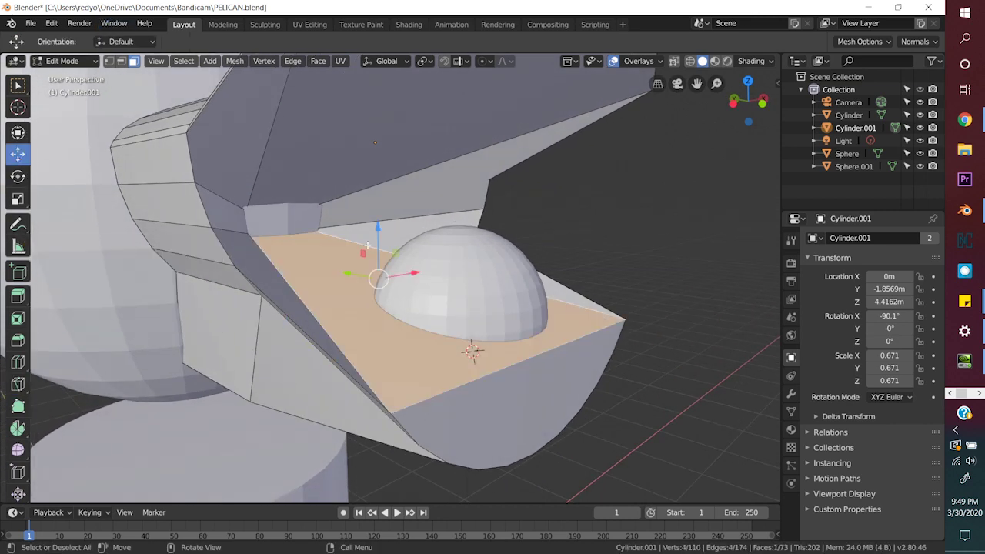
pyautogui.click(18, 199)
pyautogui.press('s')
pyautogui.rightClick(222, 290)
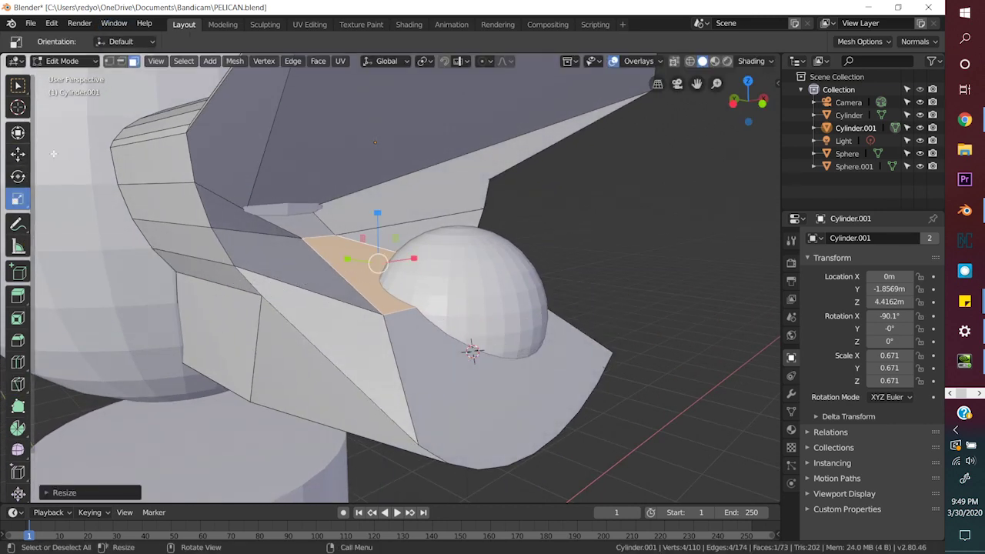
pyautogui.click(17, 154)
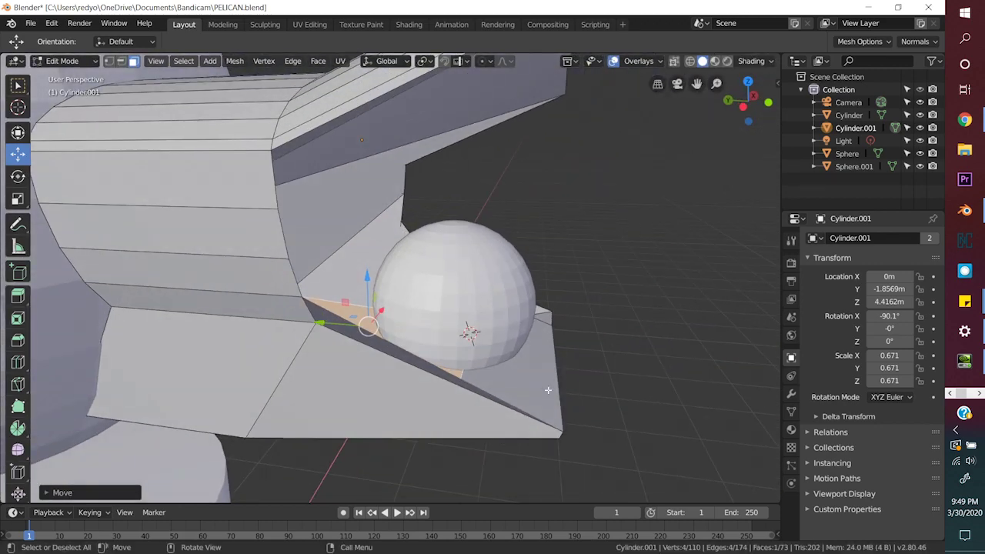
pyautogui.click(545, 375)
pyautogui.press('g')
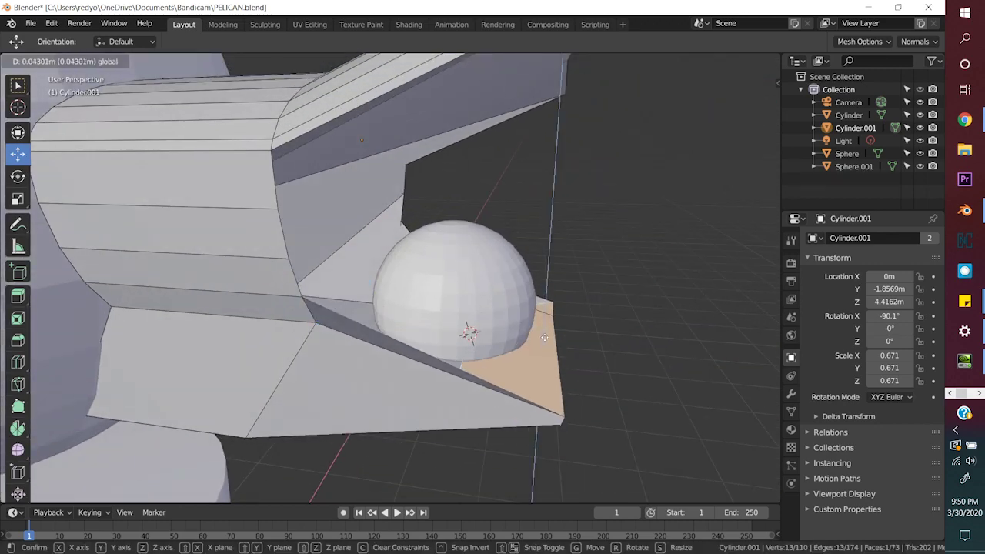
pyautogui.click(551, 375)
# Select the long strip face, return to Object Mode and select the small sphere.
pyautogui.click(267, 282)
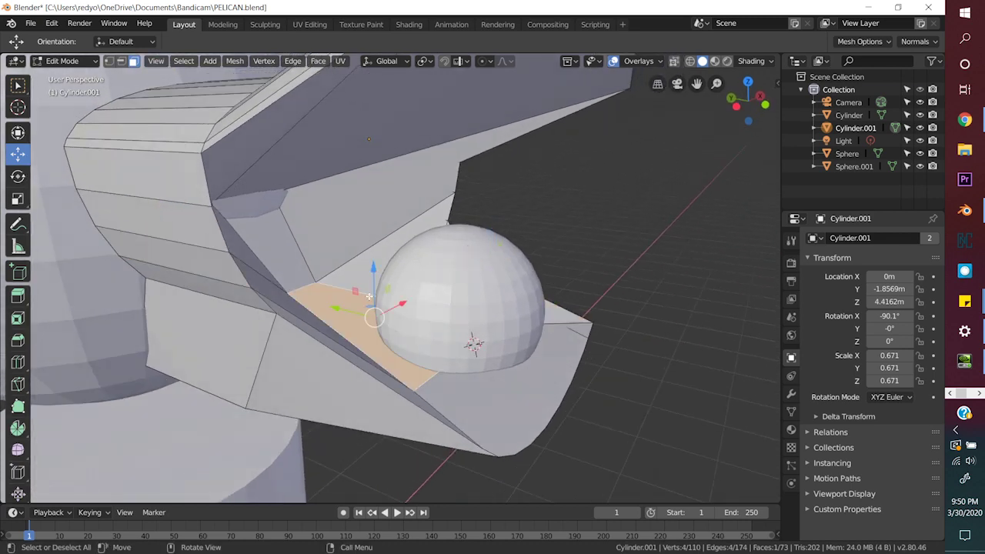
pyautogui.click(91, 62)
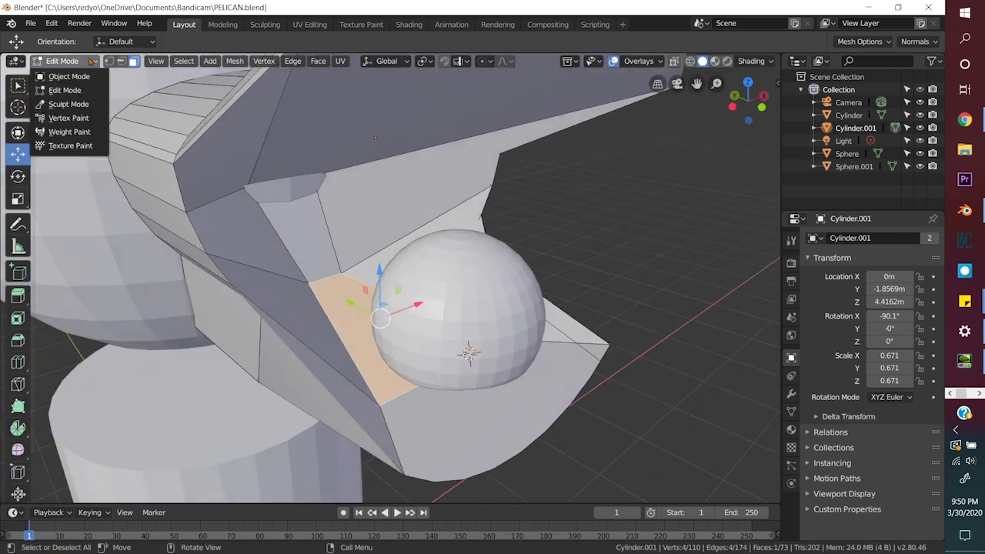
pyautogui.click(69, 76)
pyautogui.click(420, 288)
# Add a cone and shrink it to about a third of its size.
pyautogui.click(169, 60)
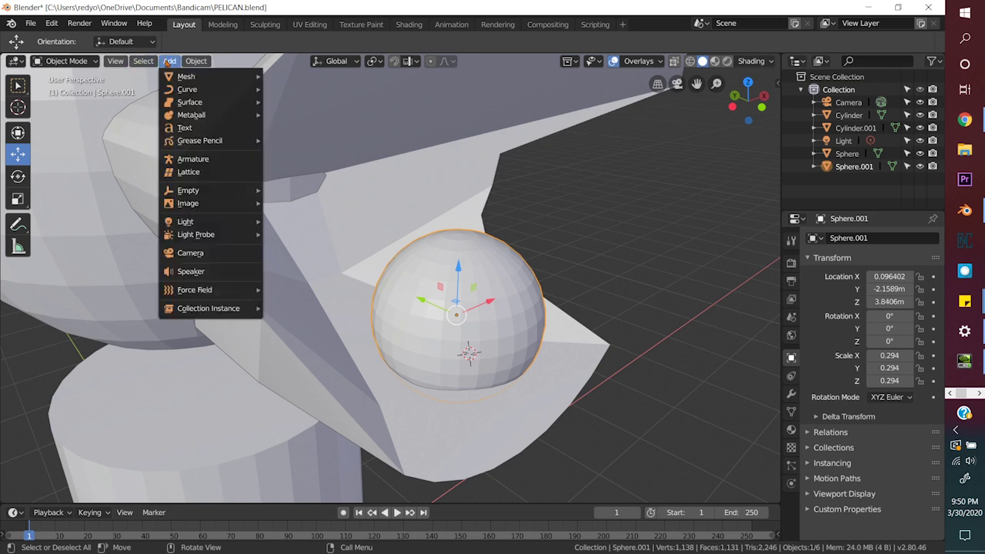
pyautogui.click(170, 61)
pyautogui.click(298, 154)
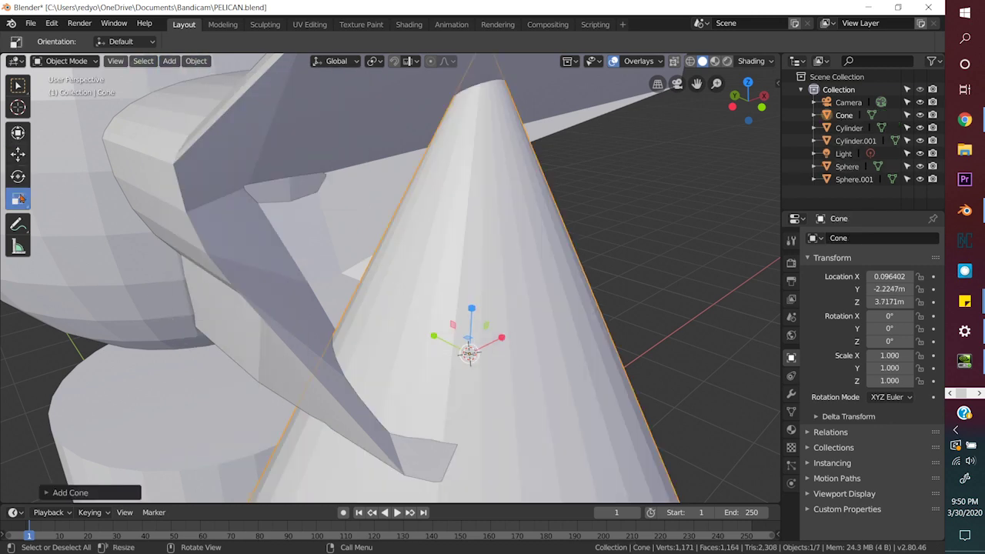
pyautogui.moveTo(469, 352)
pyautogui.mouseDown()
pyautogui.moveTo(370, 302)
pyautogui.moveTo(346, 342)
pyautogui.mouseUp()
# Rotate the cone sideways and move it against the small sphere in the beak.
pyautogui.click(18, 154)
pyautogui.click(18, 177)
pyautogui.click(18, 154)
pyautogui.moveTo(362, 308); pyautogui.dragTo(419, 270)
pyautogui.click(429, 357)
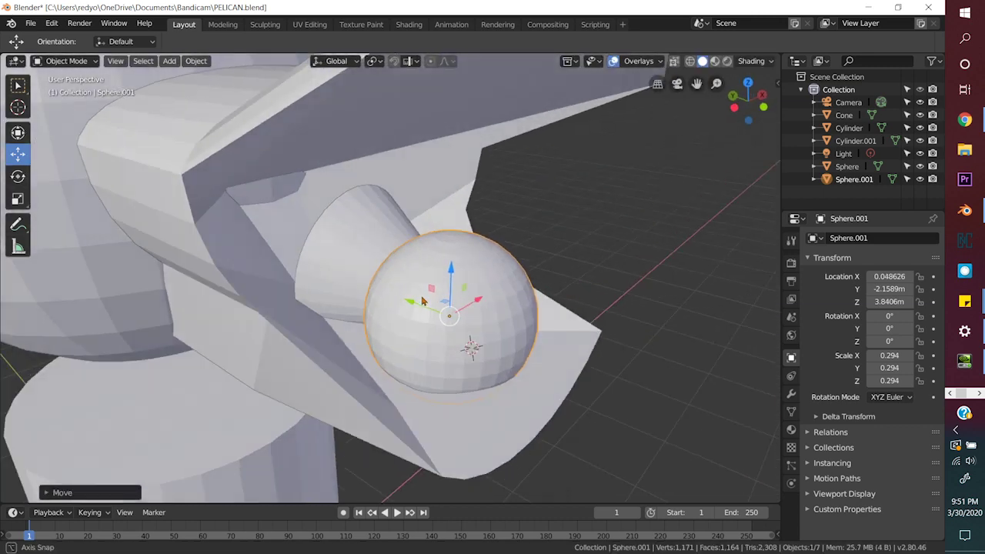
pyautogui.click(333, 254)
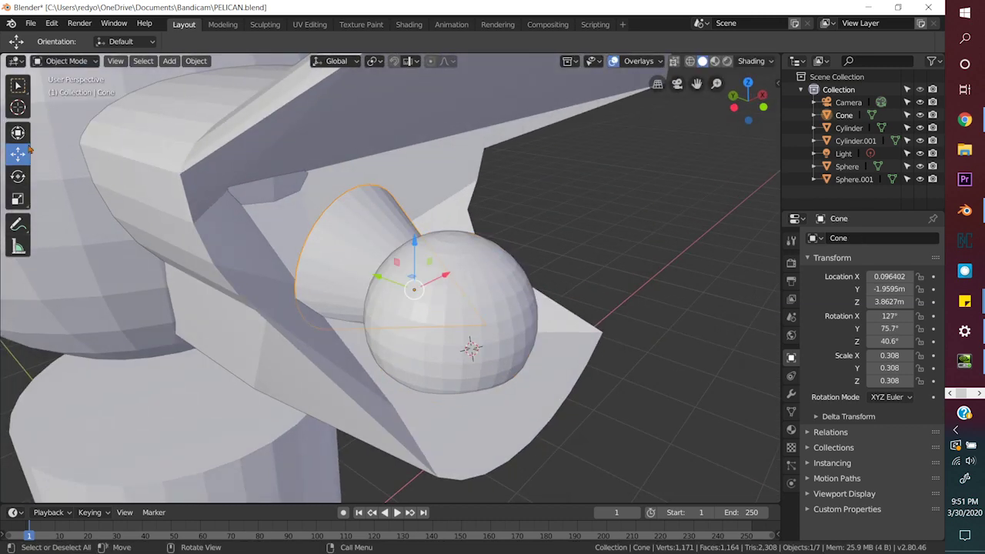
# Flatten the cone to X scale 0.123 and settle it beside the sphere as the fish tail.
pyautogui.moveTo(413, 245); pyautogui.dragTo(401, 261)
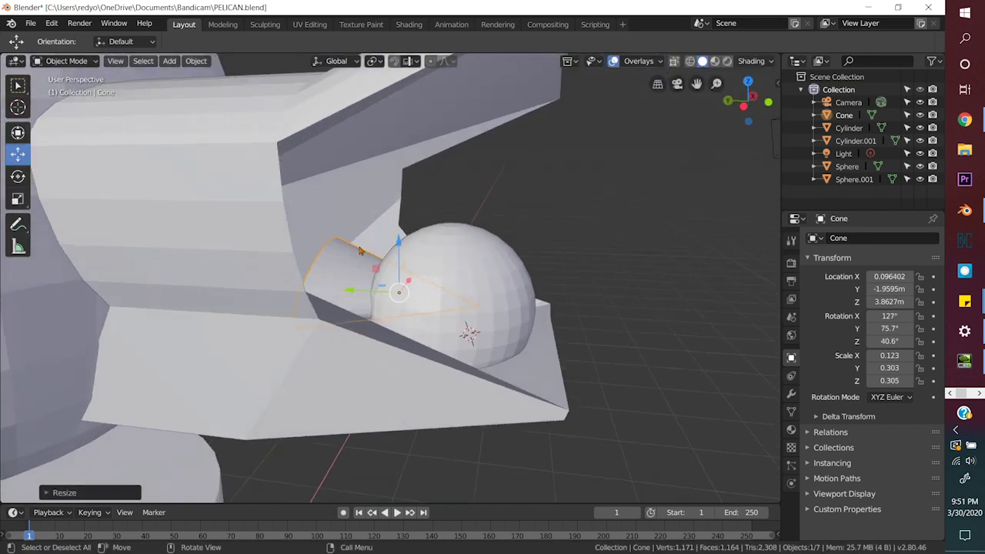
pyautogui.press('g')
pyautogui.click(327, 279)
pyautogui.scroll(-4, 369, 308)
pyautogui.scroll(-2, 384, 331)
pyautogui.scroll(-2, 394, 348)
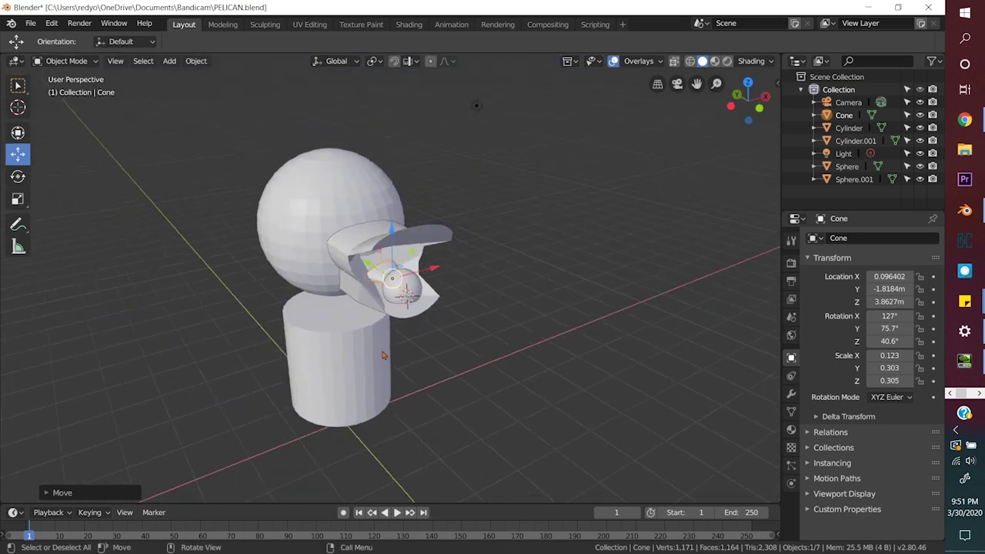
pyautogui.scroll(2, 395, 348)
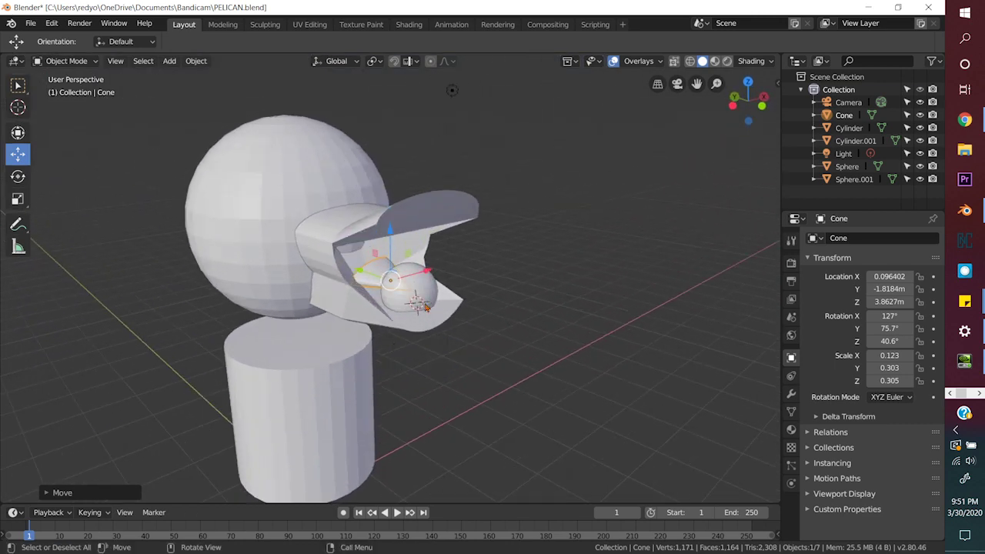
pyautogui.scroll(-2, 341, 223)
pyautogui.hotkey('ctrl', 'a')
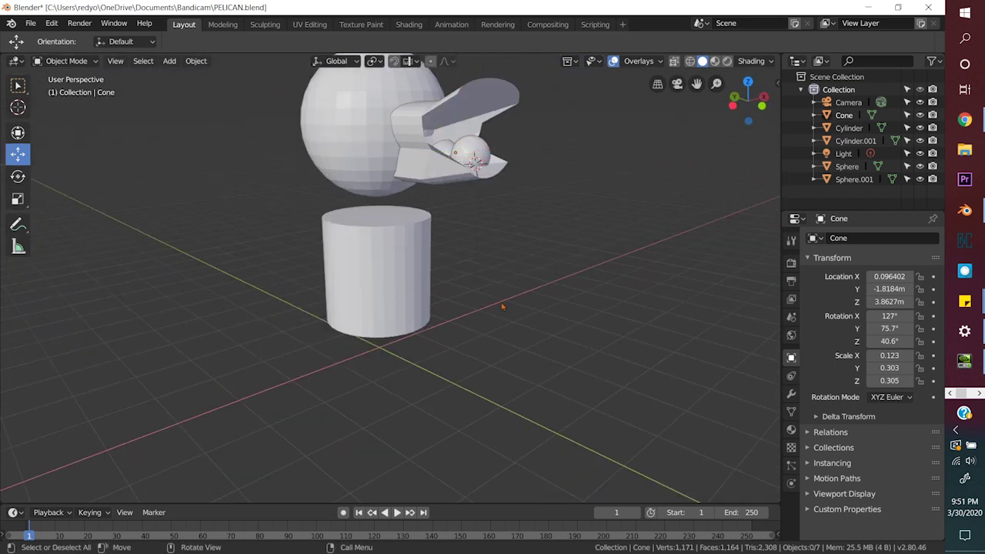
pyautogui.moveTo(502, 307); pyautogui.dragTo(769, 189)
# Box-select all the pelican's parts and raise them upward.
pyautogui.click(18, 85)
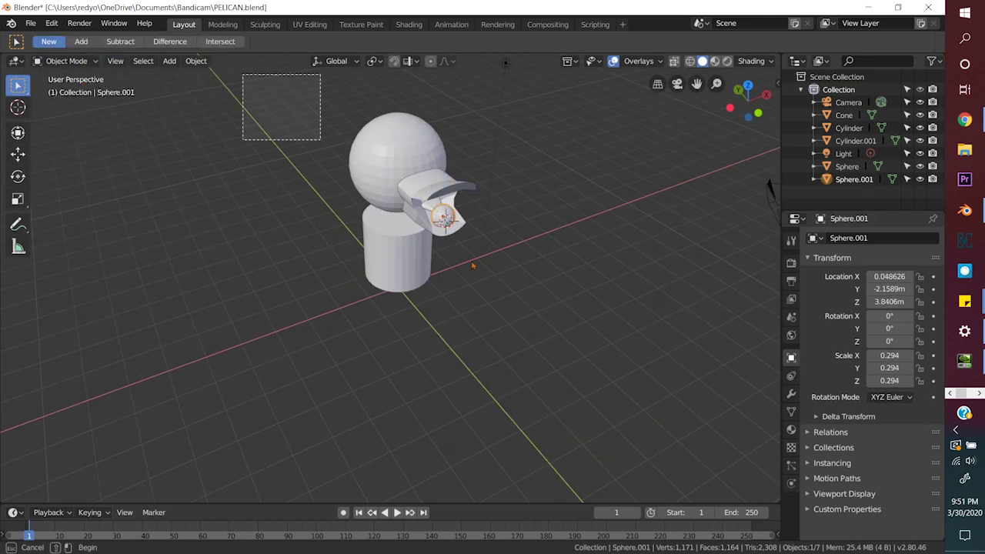
pyautogui.moveTo(241, 75); pyautogui.dragTo(462, 285)
pyautogui.click(18, 154)
pyautogui.moveTo(394, 141); pyautogui.dragTo(399, 109)
pyautogui.click(399, 110)
pyautogui.moveTo(652, 176); pyautogui.dragTo(737, 194)
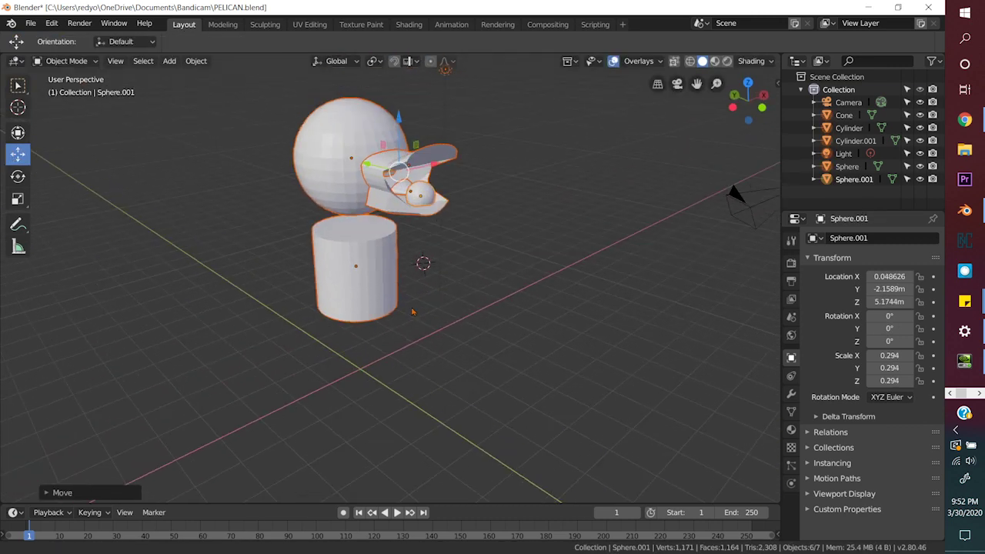
# Add a UV sphere beside the cylinder body at a slightly smaller size.
pyautogui.click(350, 277)
pyautogui.click(169, 61)
pyautogui.click(296, 116)
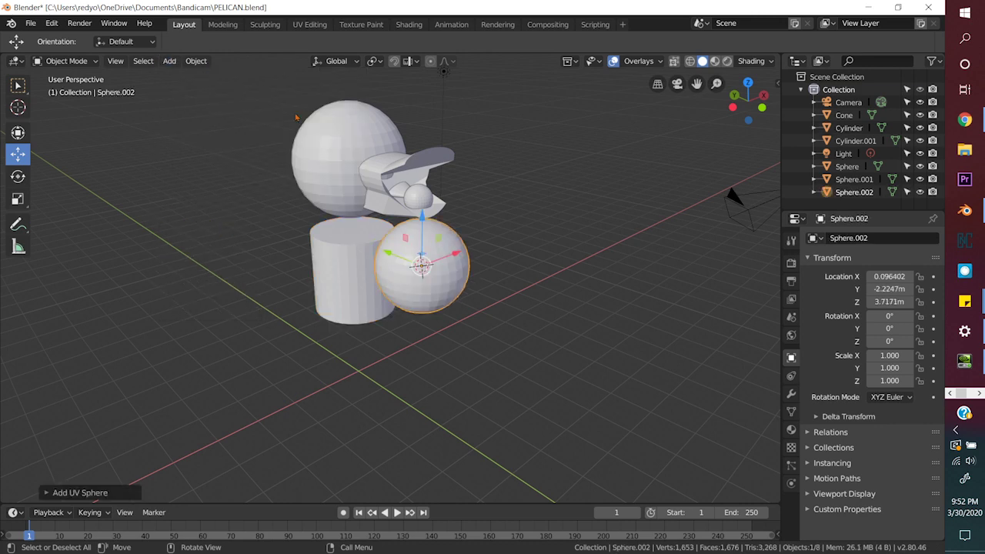
pyautogui.press('g')
pyautogui.click(381, 300)
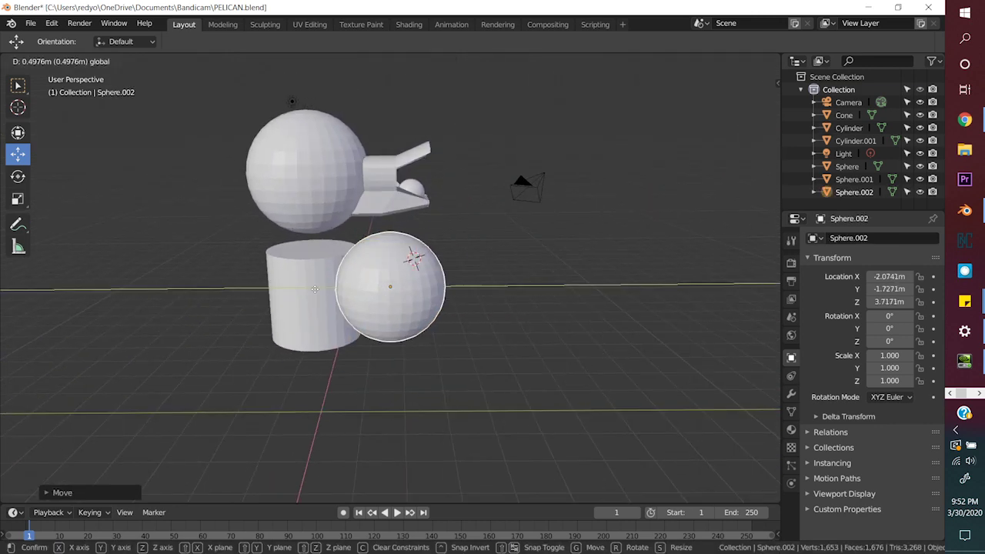
pyautogui.press('s')
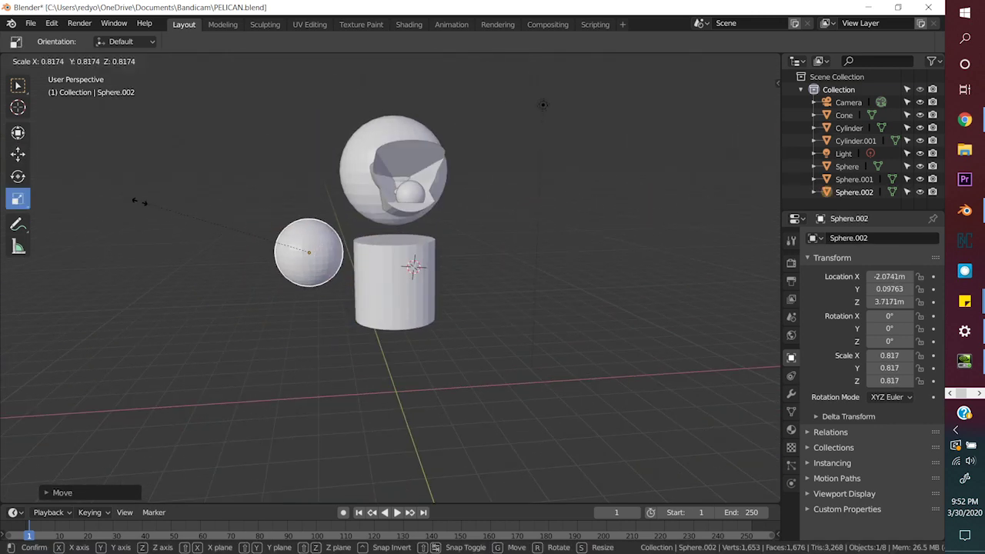
pyautogui.click(142, 203)
# Squash the sphere into a wing (X 0.442, Y 1.112) and paste a duplicate.
pyautogui.moveTo(359, 251); pyautogui.dragTo(323, 254)
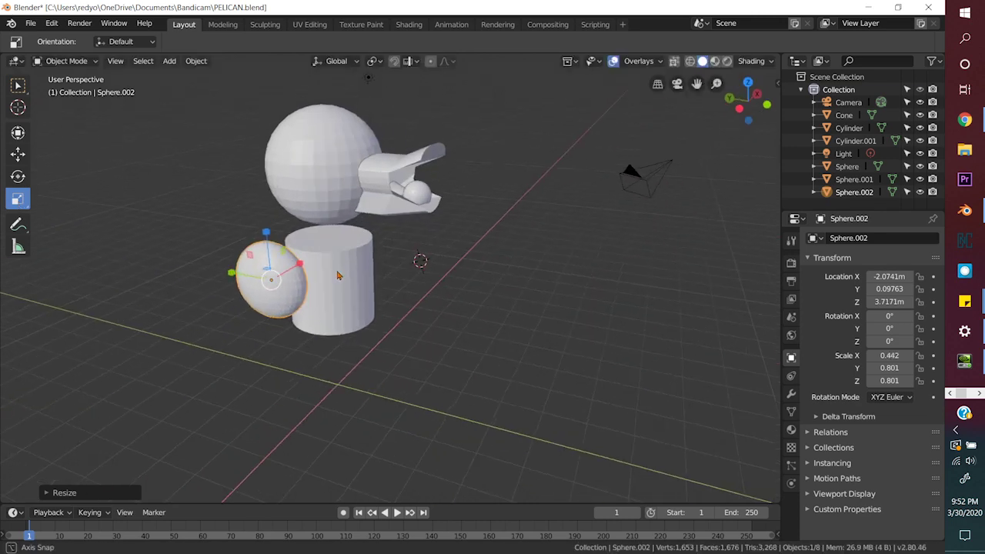
pyautogui.moveTo(235, 273); pyautogui.dragTo(327, 313)
pyautogui.click(19, 155)
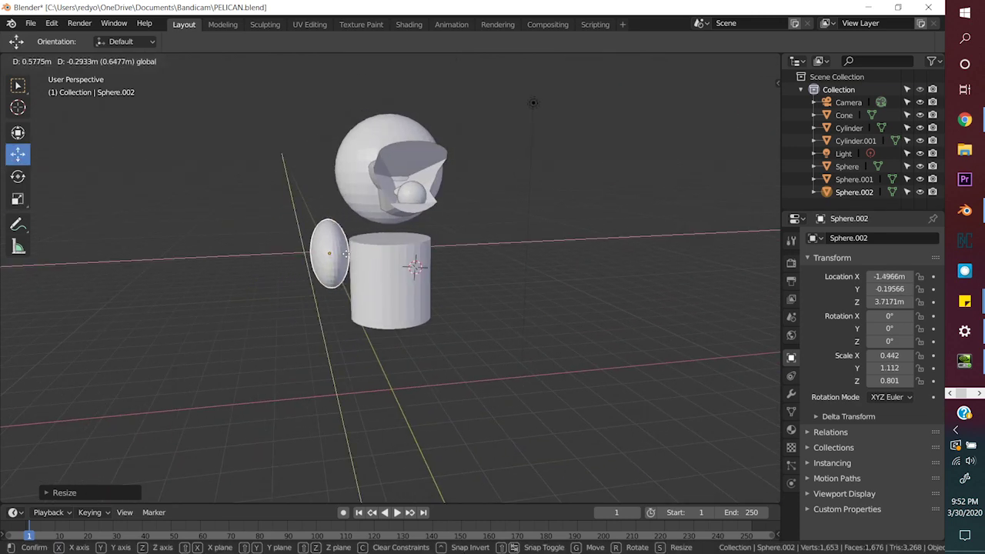
pyautogui.hotkey('ctrl', 'c')
pyautogui.hotkey('ctrl', 'v')
# Place the wing copy on the body's opposite side and another copy below as a foot.
pyautogui.press('g')
pyautogui.click(515, 268)
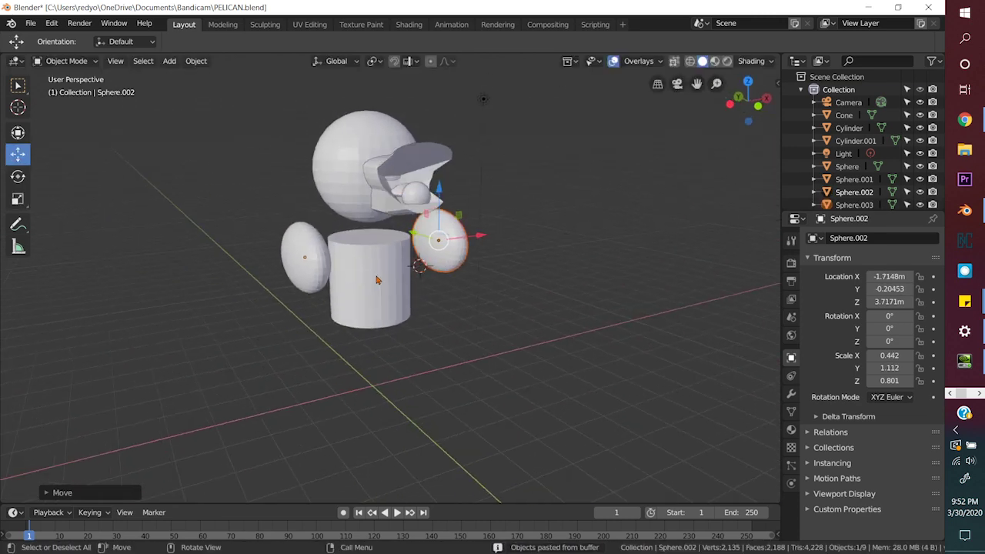
pyautogui.hotkey('ctrl', 'v')
pyautogui.press('g')
pyautogui.click(455, 341)
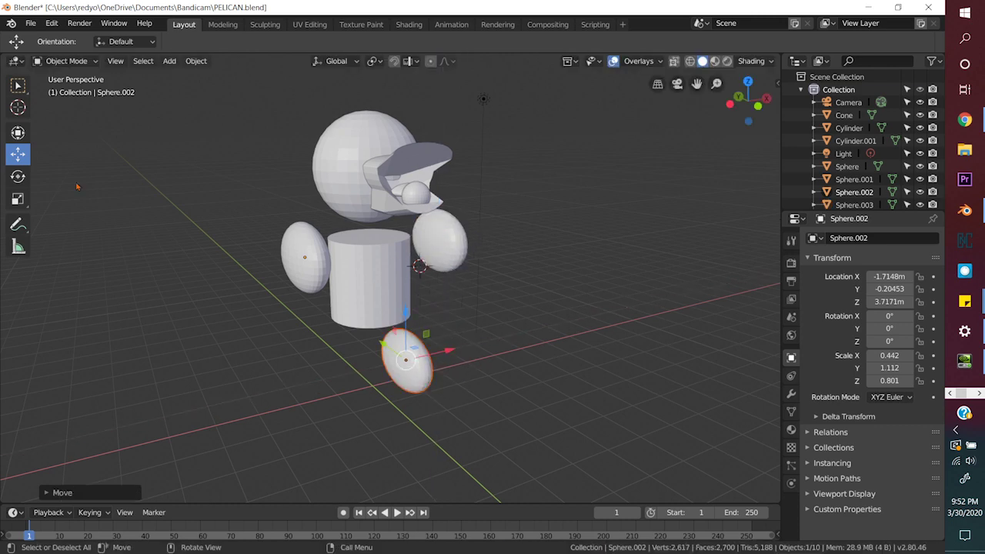
# Tip the first foot onto its side and add a second foot beside it.
pyautogui.click(18, 176)
pyautogui.moveTo(415, 362); pyautogui.dragTo(420, 310)
pyautogui.press('Escape')
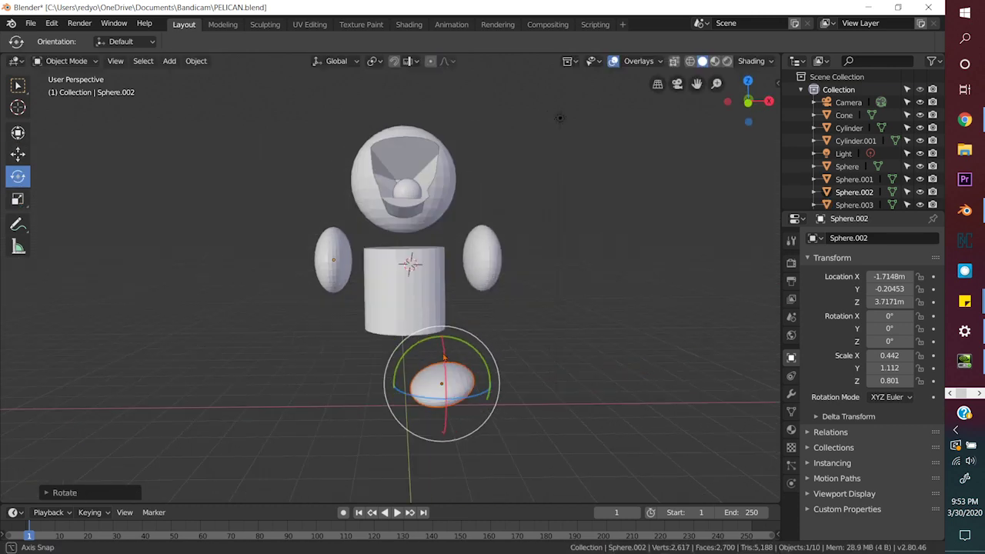
pyautogui.click(16, 156)
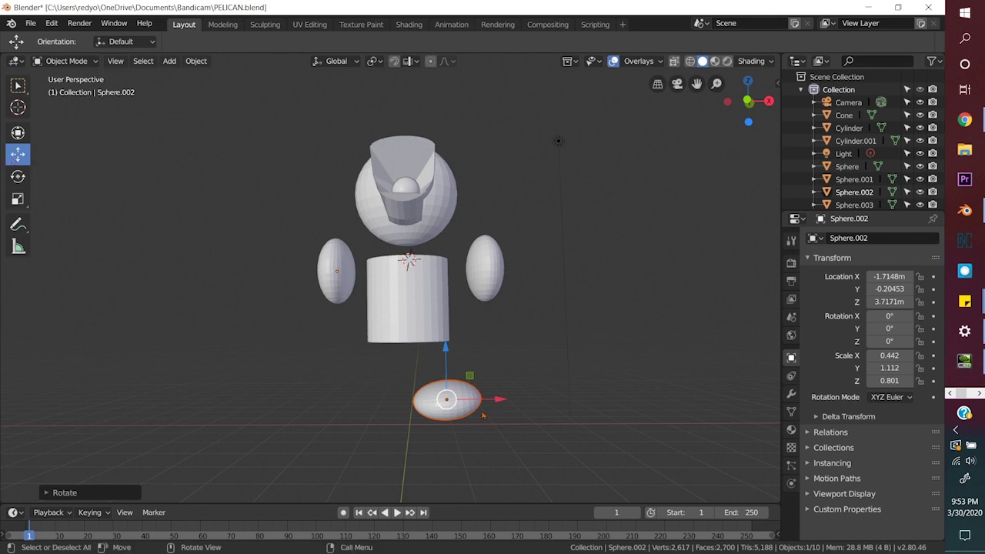
pyautogui.hotkey('ctrl', 'v')
pyautogui.press('g')
pyautogui.click(395, 408)
pyautogui.moveTo(394, 408)
pyautogui.mouseDown()
pyautogui.moveTo(409, 408)
pyautogui.moveTo(366, 345)
pyautogui.mouseUp()
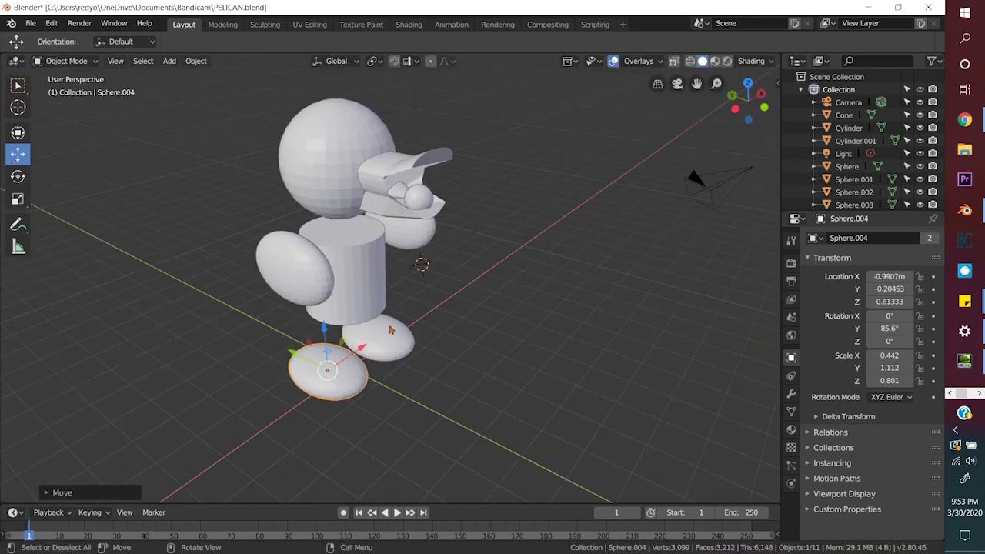
# Tilt the left wing and move the right arm sphere against the body.
pyautogui.press('KP_1')
pyautogui.click(331, 258)
pyautogui.press('r')
pyautogui.press('r')
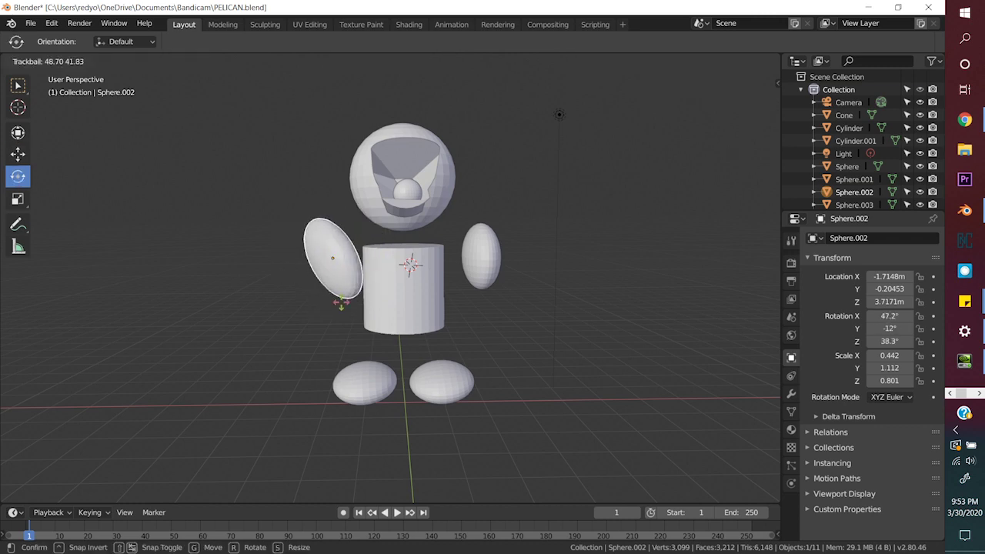
pyautogui.click(308, 221)
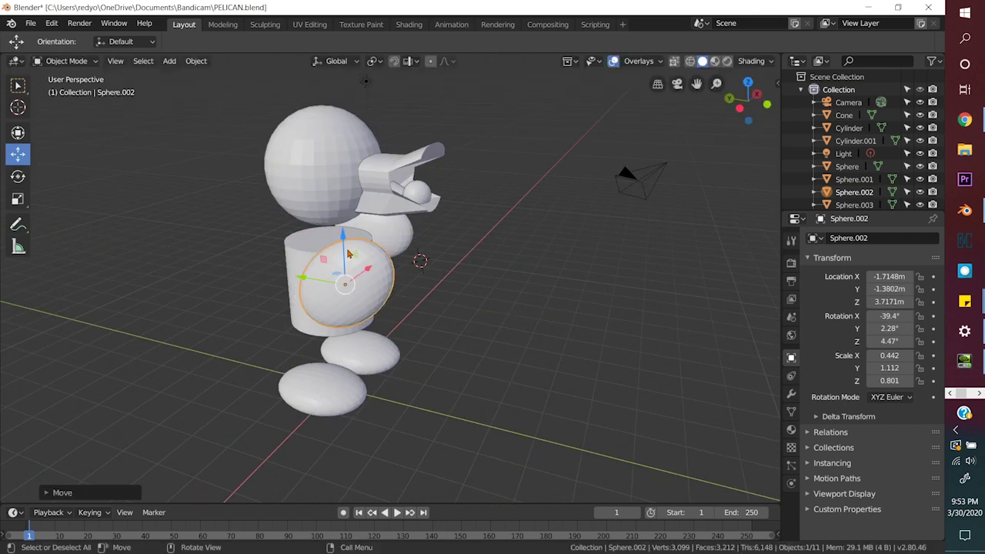
pyautogui.moveTo(265, 271); pyautogui.dragTo(388, 272)
pyautogui.click(481, 262)
pyautogui.press('g')
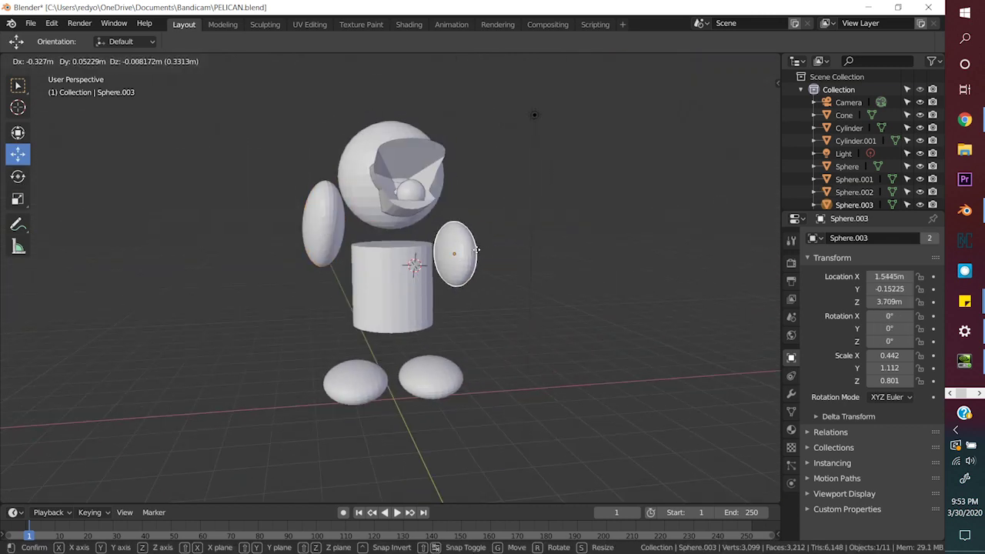
pyautogui.click(492, 261)
pyautogui.moveTo(493, 261)
pyautogui.mouseDown()
pyautogui.moveTo(428, 217)
pyautogui.moveTo(354, 310)
pyautogui.moveTo(407, 329)
pyautogui.mouseUp()
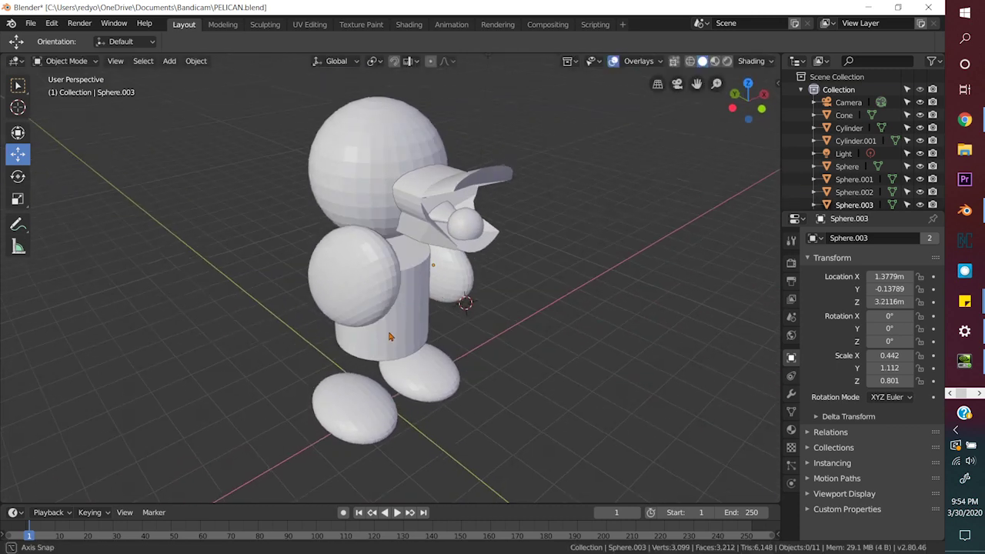
# Add a plane and move it down near the feet.
pyautogui.click(170, 61)
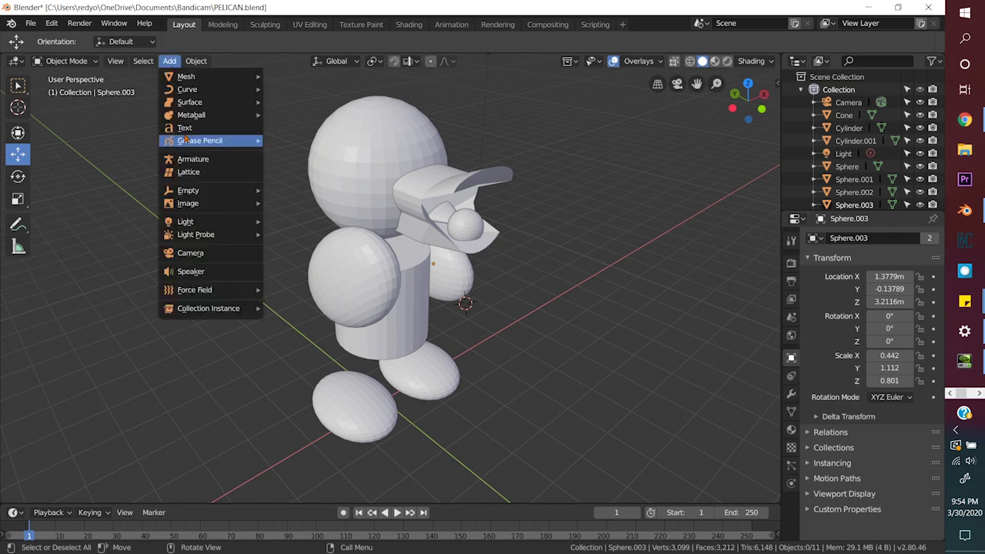
pyautogui.click(292, 75)
pyautogui.moveTo(461, 308); pyautogui.dragTo(467, 454)
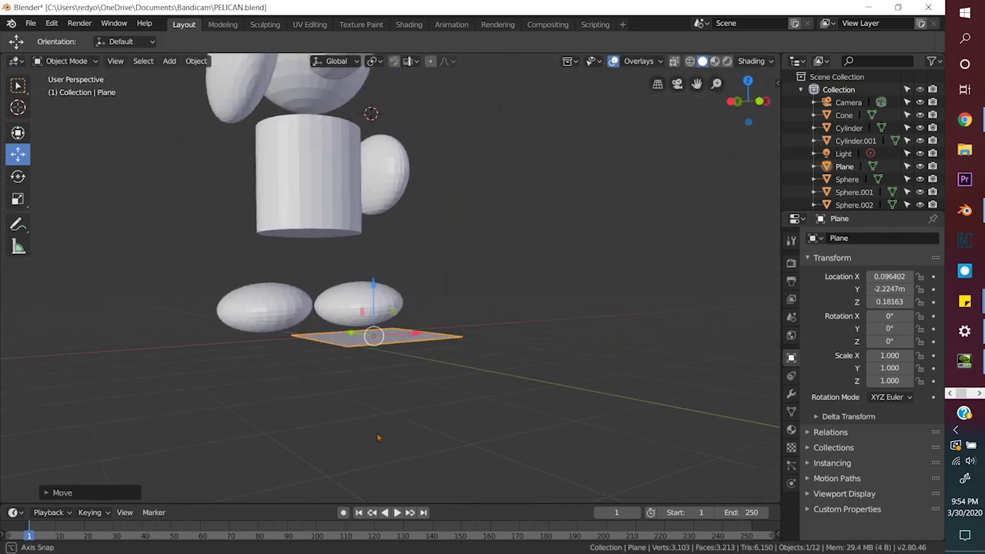
# Place the plane just under the figure and scale it to 20 × 20.
pyautogui.press('g')
pyautogui.press('Return')
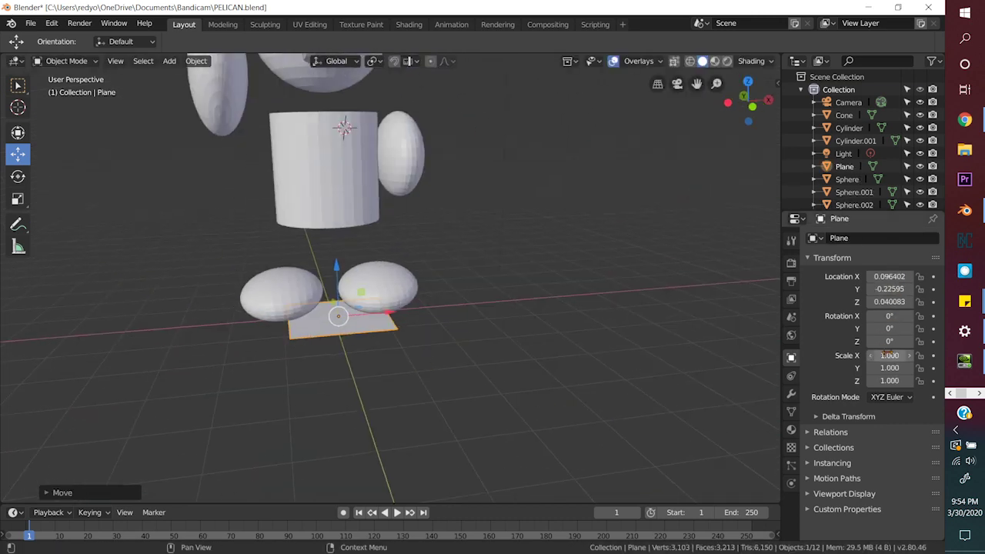
pyautogui.write('20')
pyautogui.press('Tab')
pyautogui.write('20')
pyautogui.press('Tab')
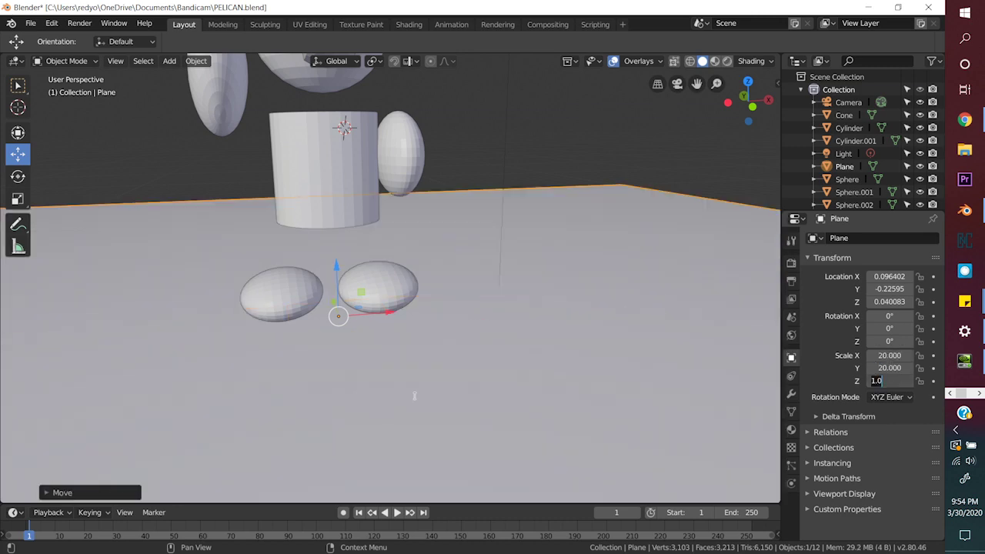
pyautogui.press('Return')
# Deselect the plane and save PELICAN.blend.
pyautogui.moveTo(414, 395)
pyautogui.mouseDown()
pyautogui.moveTo(388, 375)
pyautogui.moveTo(538, 308)
pyautogui.mouseUp()
pyautogui.hotkey('alt', 'a')
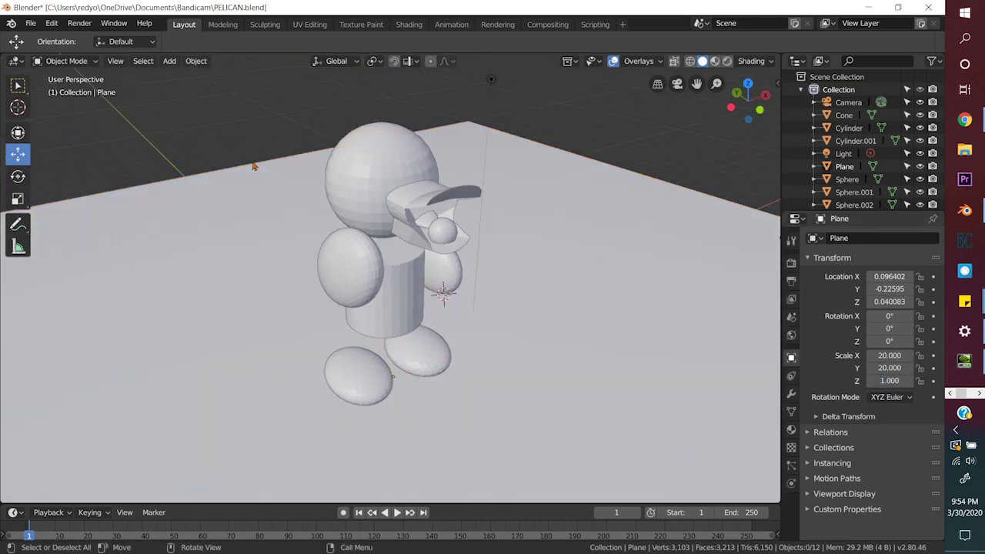
pyautogui.hotkey('ctrl', 's')
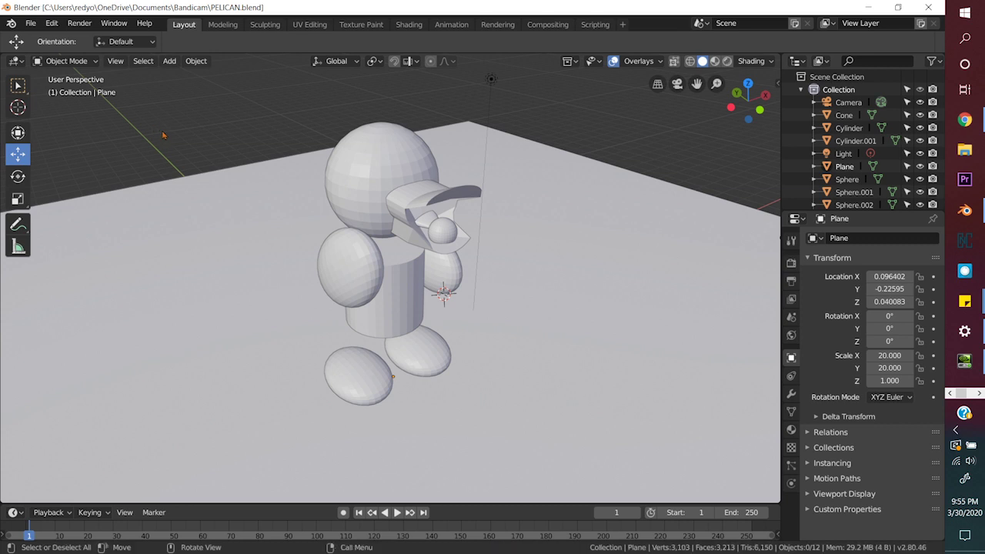
pyautogui.click(956, 393)
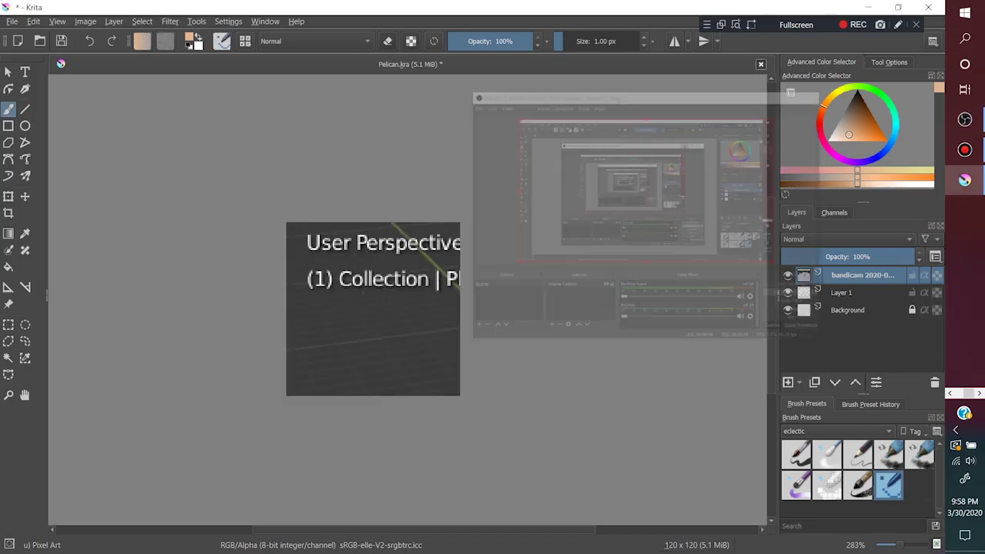
# Shrink and nudge the pasted Blender screenshot to fill the 120×120 canvas, then apply it.
pyautogui.hotkey('ctrl', 't')
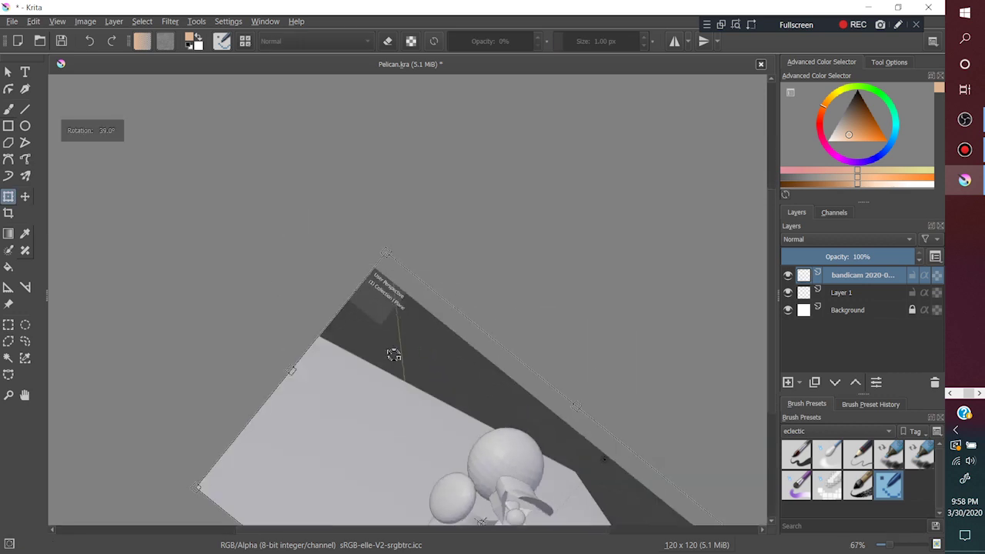
pyautogui.scroll(-5, 461, 385)
pyautogui.moveTo(660, 451); pyautogui.dragTo(240, 284)
pyautogui.scroll(3, 241, 283)
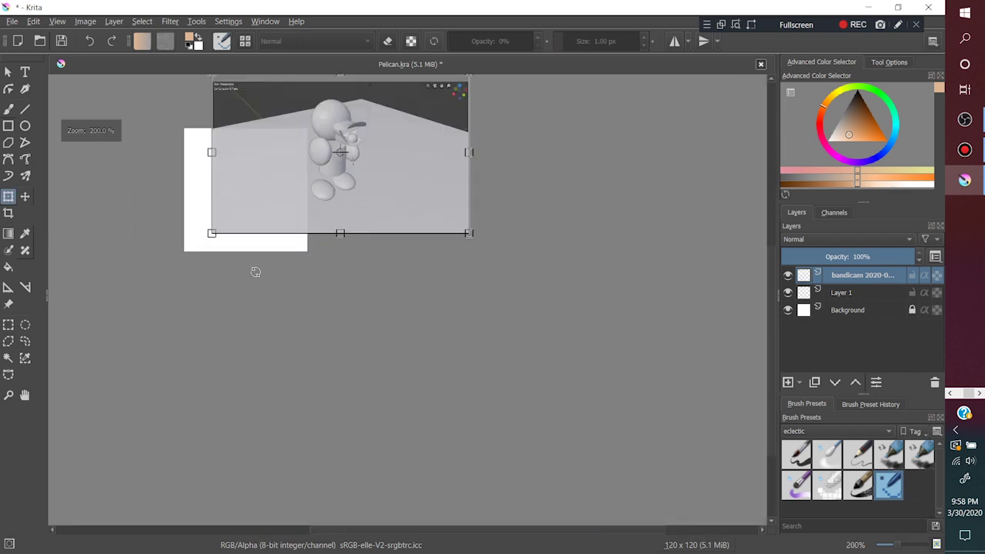
pyautogui.scroll(2, 255, 270)
pyautogui.moveTo(246, 370); pyautogui.dragTo(247, 361)
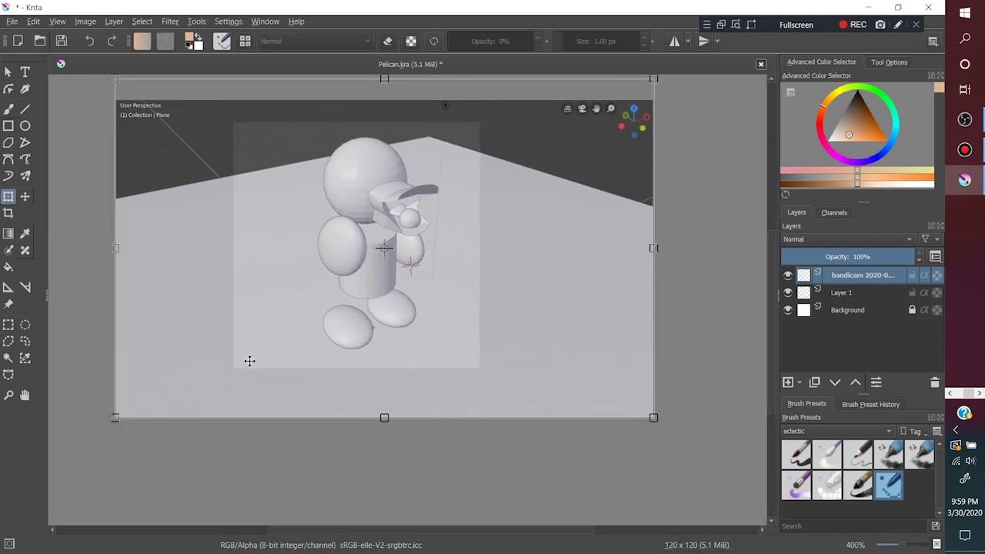
pyautogui.press('Return')
pyautogui.press('b')
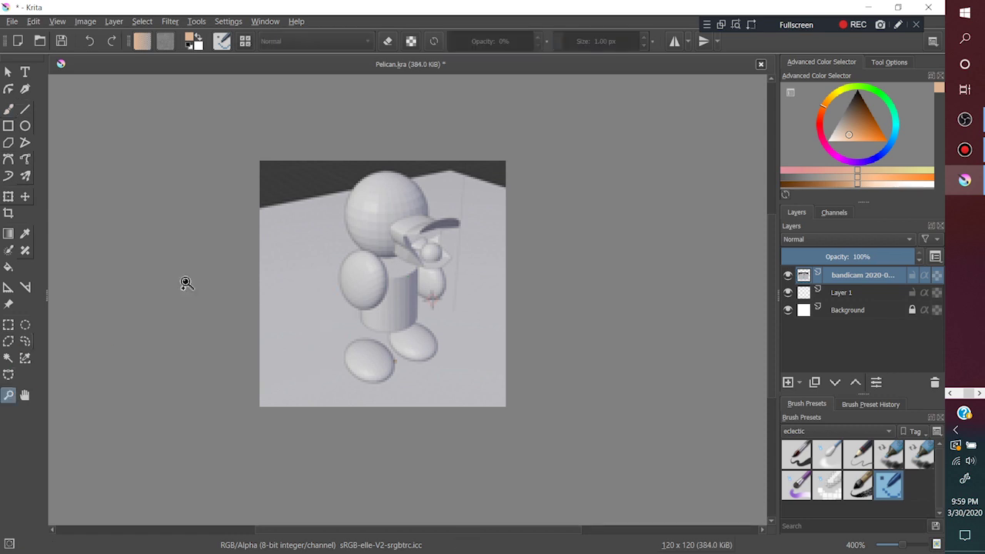
# Move Layer 1 above the screenshot, rename it Pelican, and Quick Group it.
pyautogui.hotkey('ctrl', 'shift', '0')
pyautogui.moveTo(843, 293); pyautogui.dragTo(847, 271)
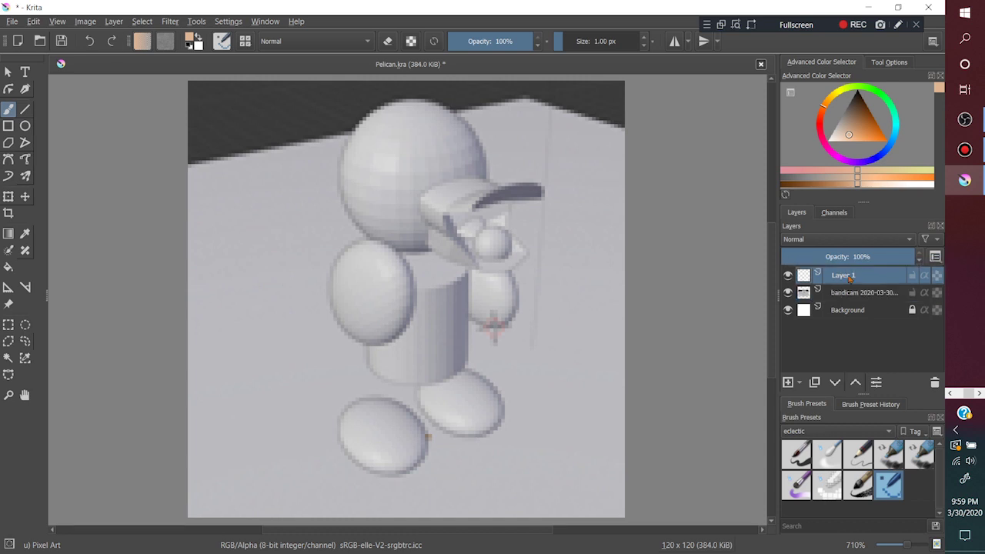
pyautogui.doubleClick(843, 275)
pyautogui.write('Pelican')
pyautogui.press('Return')
pyautogui.rightClick(847, 279)
pyautogui.click(716, 198)
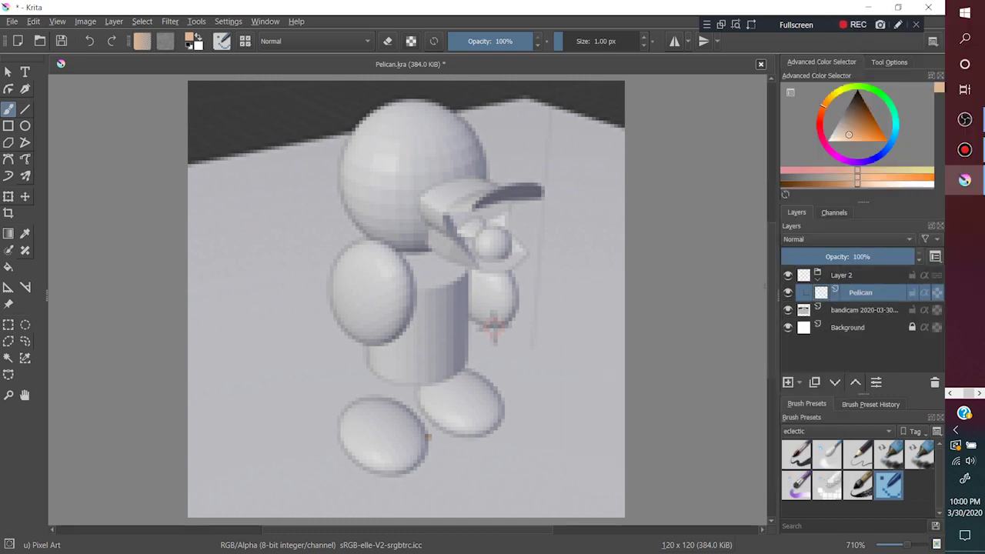
# Name the nested layer Skin and the new group Pelican.
pyautogui.doubleClick(862, 293)
pyautogui.press('Return')
pyautogui.doubleClick(848, 275)
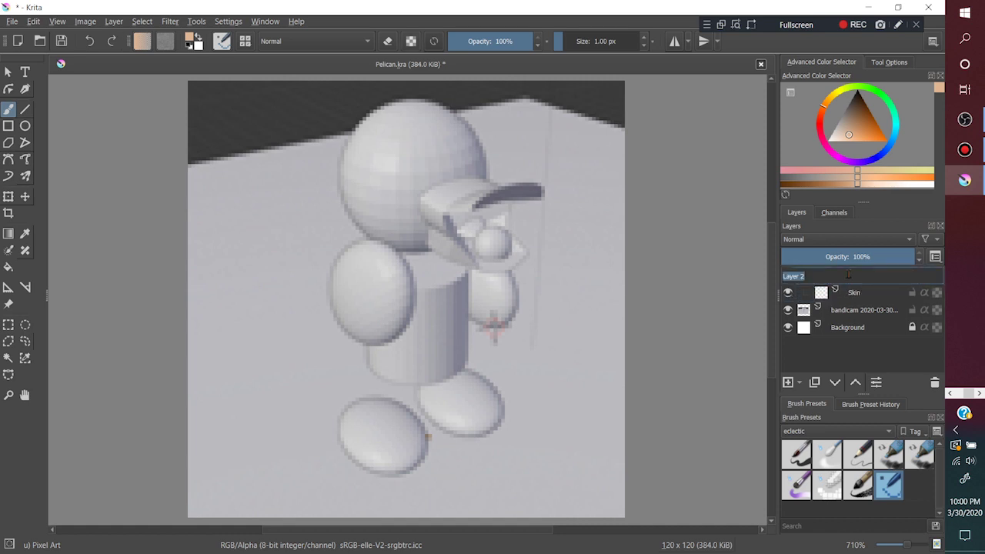
pyautogui.write('Pelican')
pyautogui.press('Return')
# Add a Fish group below Pelican holding a new Skin layer, then reactivate Pelican's Skin.
pyautogui.click(788, 383)
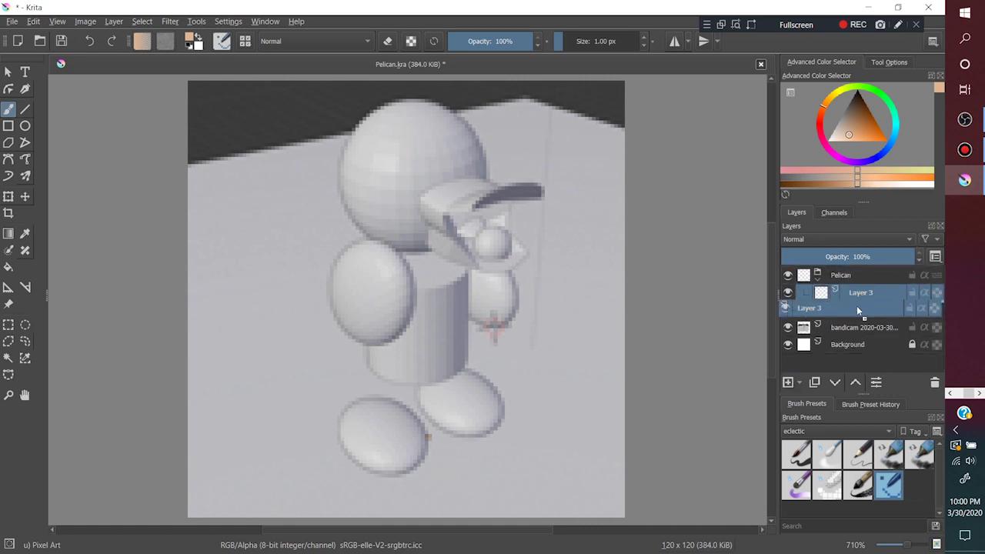
pyautogui.moveTo(846, 292); pyautogui.dragTo(845, 315)
pyautogui.rightClick(845, 316)
pyautogui.click(708, 195)
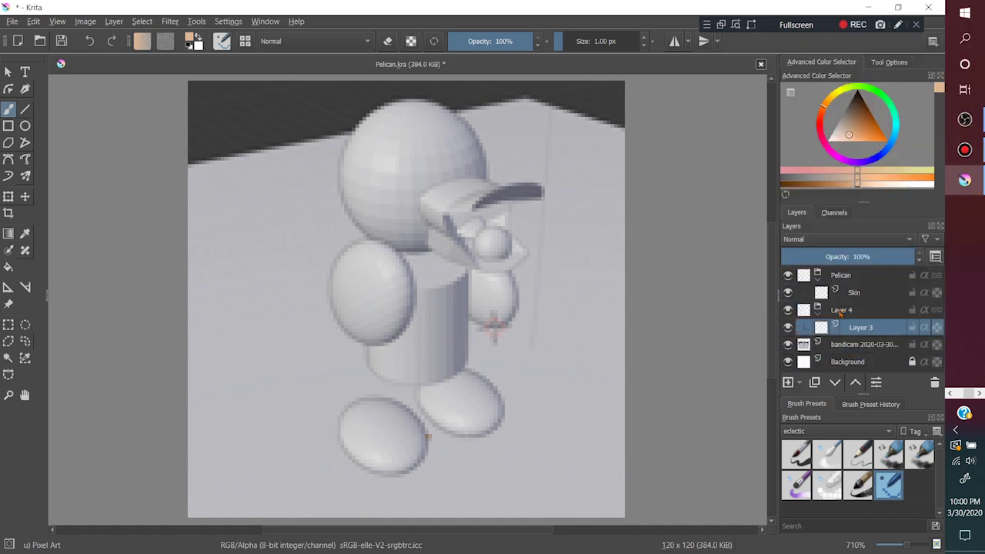
pyautogui.doubleClick(839, 309)
pyautogui.write('Fish')
pyautogui.press('Return')
pyautogui.doubleClick(852, 328)
pyautogui.write('Skin')
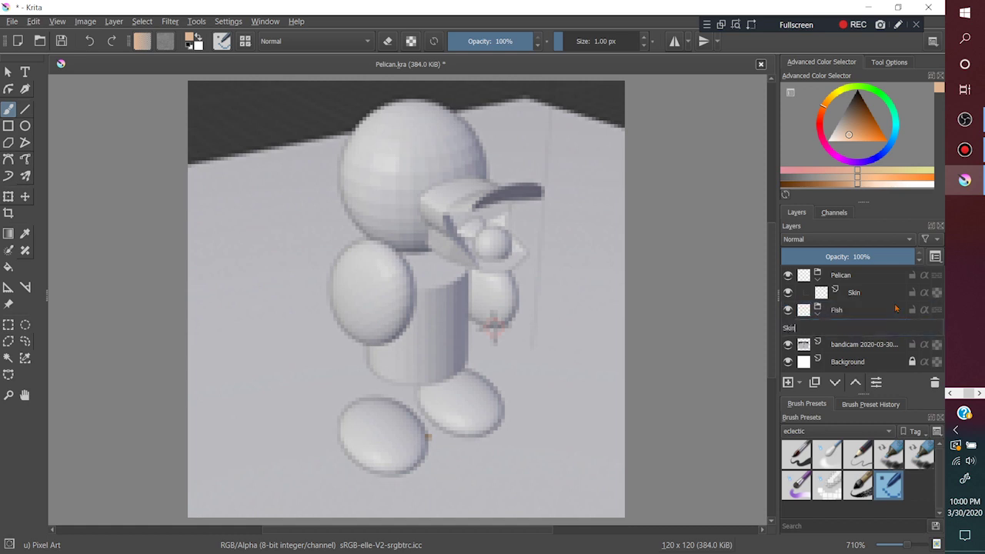
pyautogui.press('Return')
pyautogui.click(853, 292)
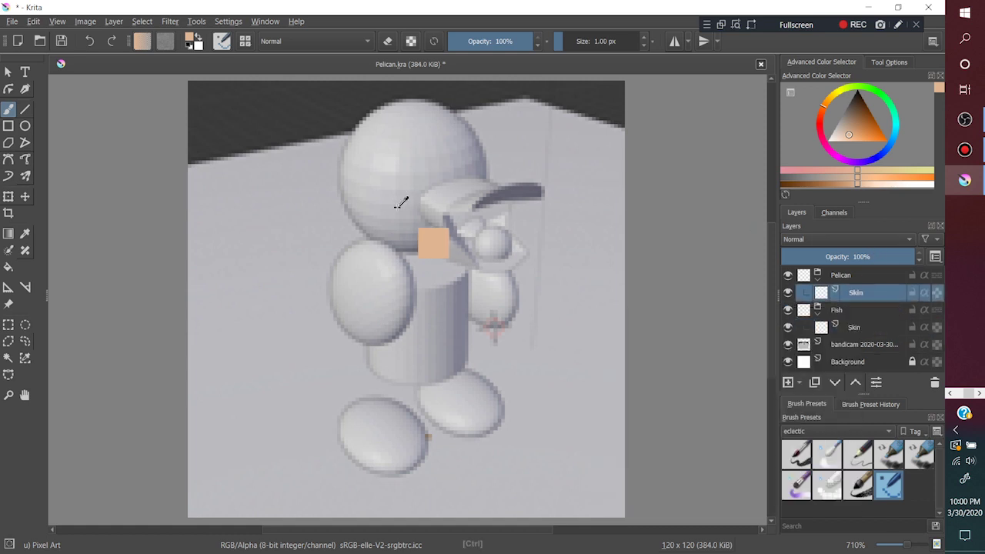
pyautogui.click(836, 137)
# Paint the pelican's head in flat light grey pixels, then pick a yellow for the beak.
pyautogui.click(833, 129)
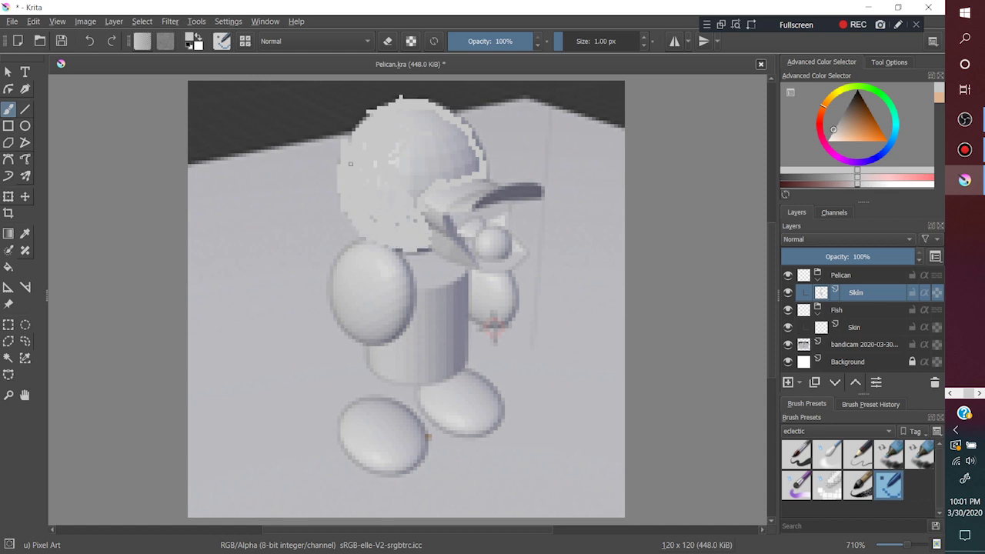
pyautogui.moveTo(420, 150); pyautogui.dragTo(466, 169)
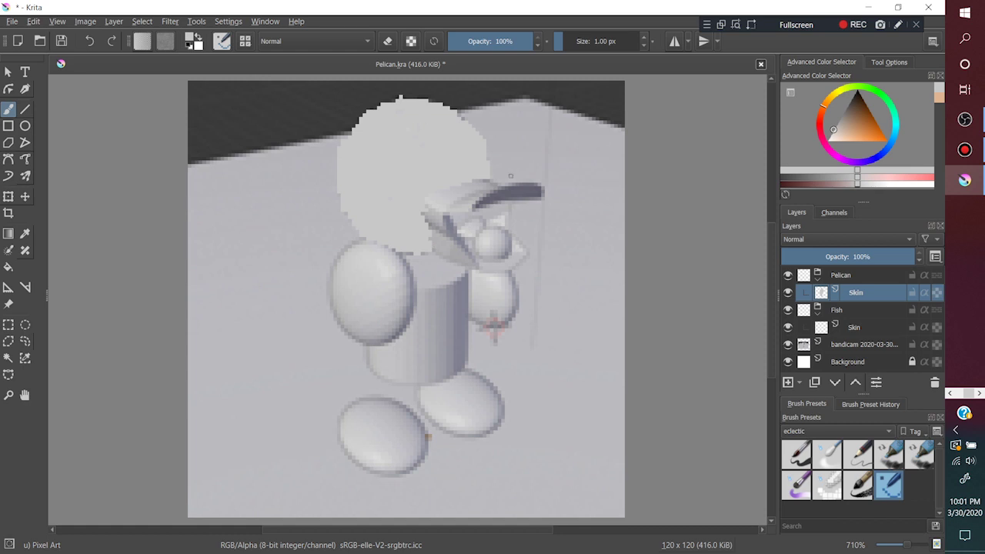
pyautogui.moveTo(832, 100); pyautogui.dragTo(831, 93)
pyautogui.click(866, 132)
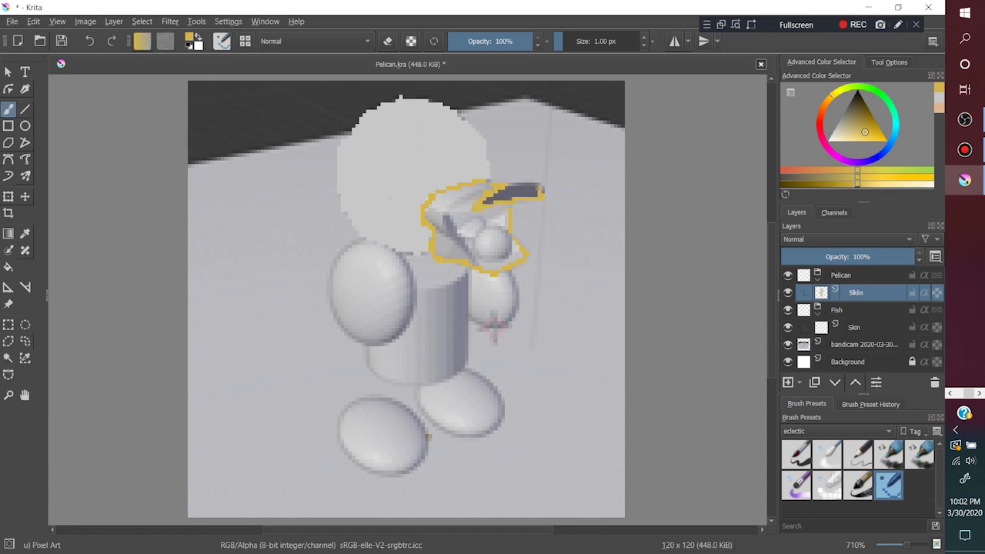
# Outline the upper beak in dark brown and fill along its edge with yellow.
pyautogui.scroll(2, 509, 199)
pyautogui.scroll(3, 510, 198)
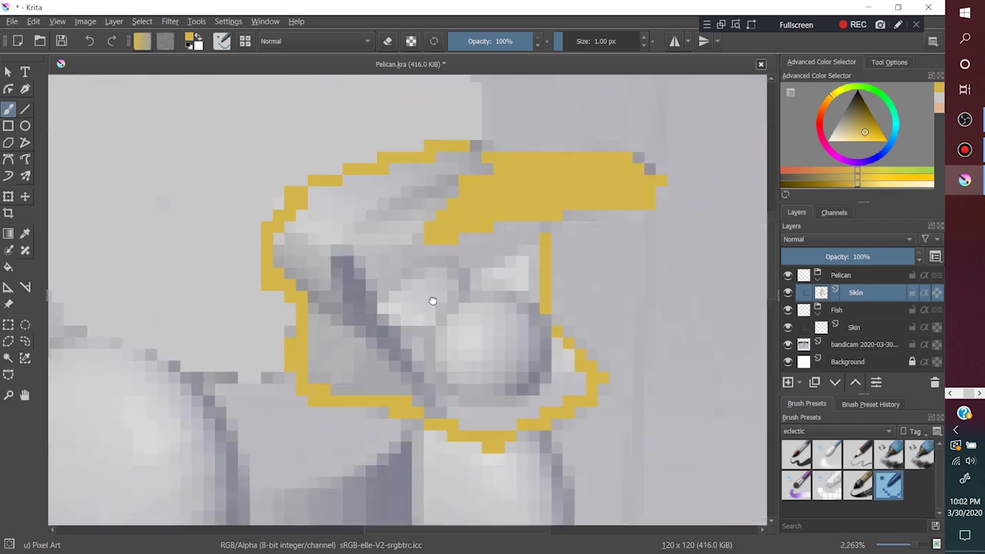
pyautogui.click(826, 100)
pyautogui.click(857, 118)
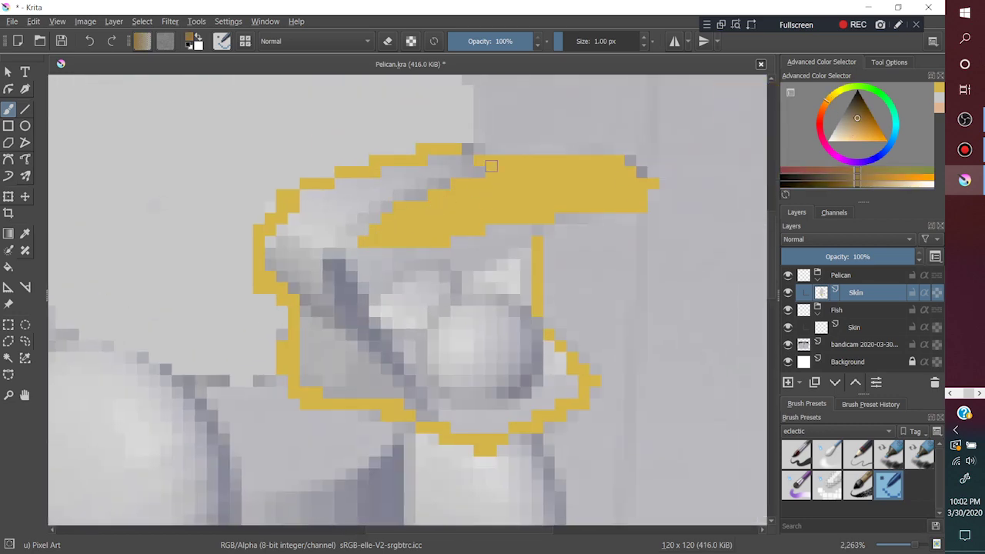
pyautogui.moveTo(493, 166)
pyautogui.mouseDown()
pyautogui.moveTo(362, 312)
pyautogui.moveTo(439, 416)
pyautogui.mouseUp()
pyautogui.moveTo(466, 277); pyautogui.dragTo(516, 243)
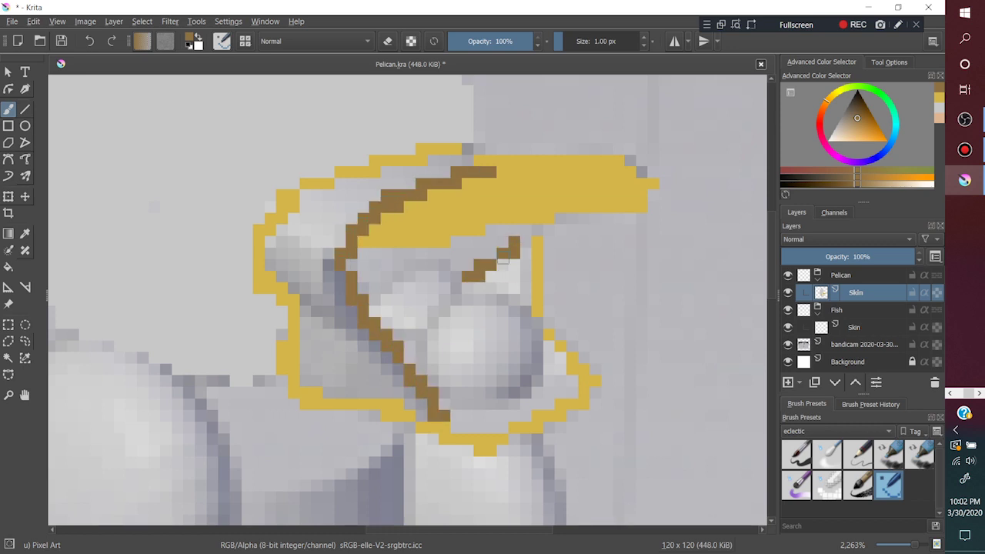
pyautogui.keyDown('ctrl'); pyautogui.click(496, 175); pyautogui.keyUp('ctrl')
pyautogui.moveTo(408, 176)
pyautogui.mouseDown()
pyautogui.moveTo(344, 218)
pyautogui.moveTo(308, 193)
pyautogui.moveTo(281, 245)
pyautogui.mouseUp()
# Add brown strokes to the lower beak and outline the beak's top, tip and underside.
pyautogui.keyDown('ctrl'); pyautogui.click(358, 319); pyautogui.keyUp('ctrl')
pyautogui.moveTo(293, 299); pyautogui.dragTo(358, 323)
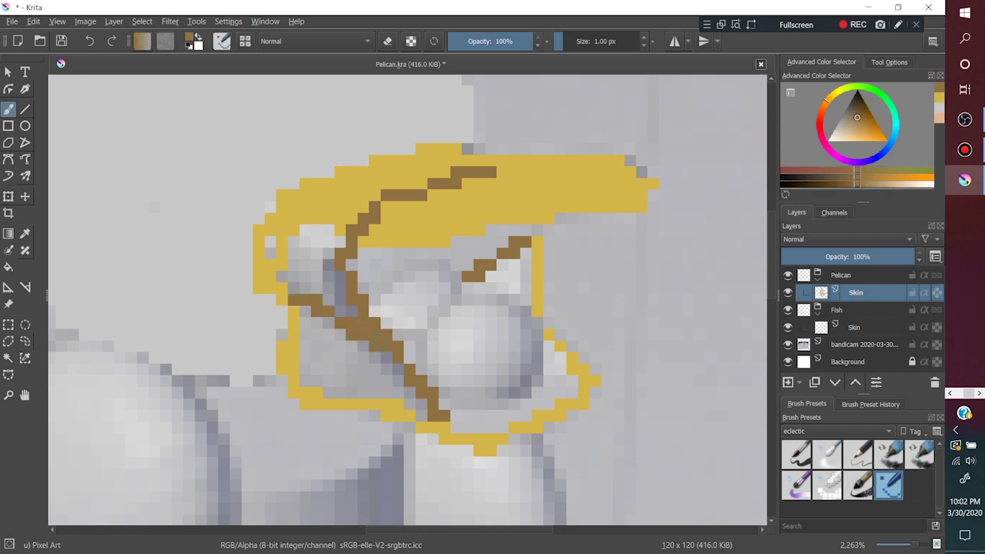
pyautogui.keyDown('ctrl'); pyautogui.click(269, 277); pyautogui.keyUp('ctrl')
pyautogui.moveTo(311, 231)
pyautogui.mouseDown()
pyautogui.moveTo(274, 249)
pyautogui.moveTo(342, 308)
pyautogui.moveTo(339, 235)
pyautogui.mouseUp()
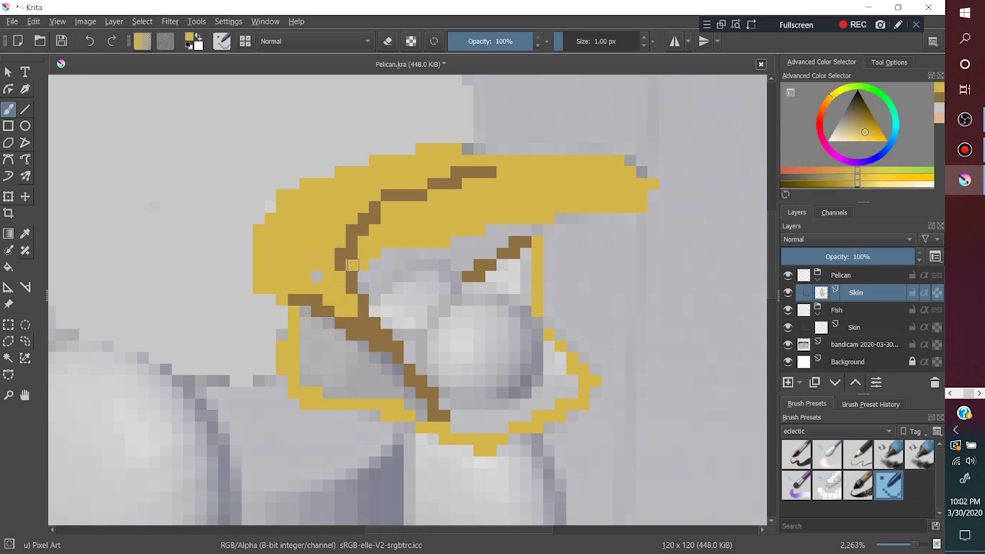
pyautogui.keyDown('ctrl'); pyautogui.click(514, 241); pyautogui.keyUp('ctrl')
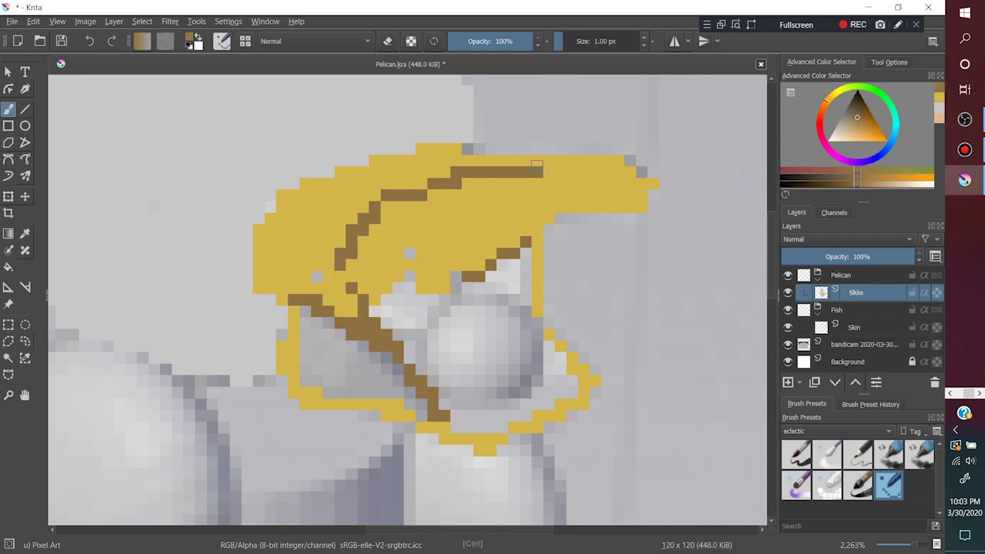
pyautogui.moveTo(558, 160); pyautogui.dragTo(623, 160)
pyautogui.moveTo(539, 231); pyautogui.dragTo(647, 183)
# Fill the lower-left beak with yellow and outline its inner edge in brown.
pyautogui.keyDown('ctrl'); pyautogui.click(346, 308); pyautogui.keyUp('ctrl')
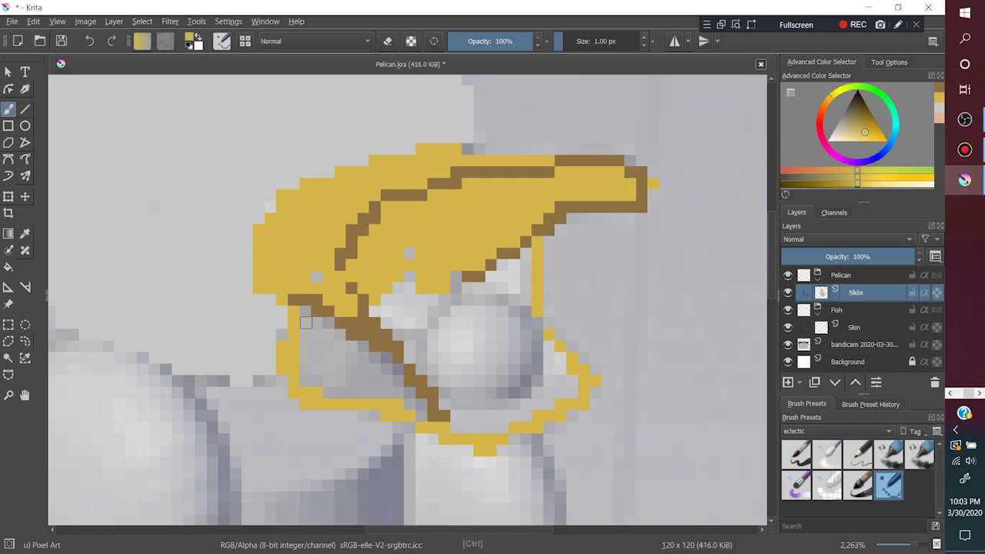
pyautogui.moveTo(308, 324)
pyautogui.mouseDown()
pyautogui.moveTo(358, 385)
pyautogui.moveTo(404, 400)
pyautogui.mouseUp()
pyautogui.moveTo(384, 358); pyautogui.dragTo(420, 412)
pyautogui.keyDown('ctrl'); pyautogui.click(330, 305); pyautogui.keyUp('ctrl')
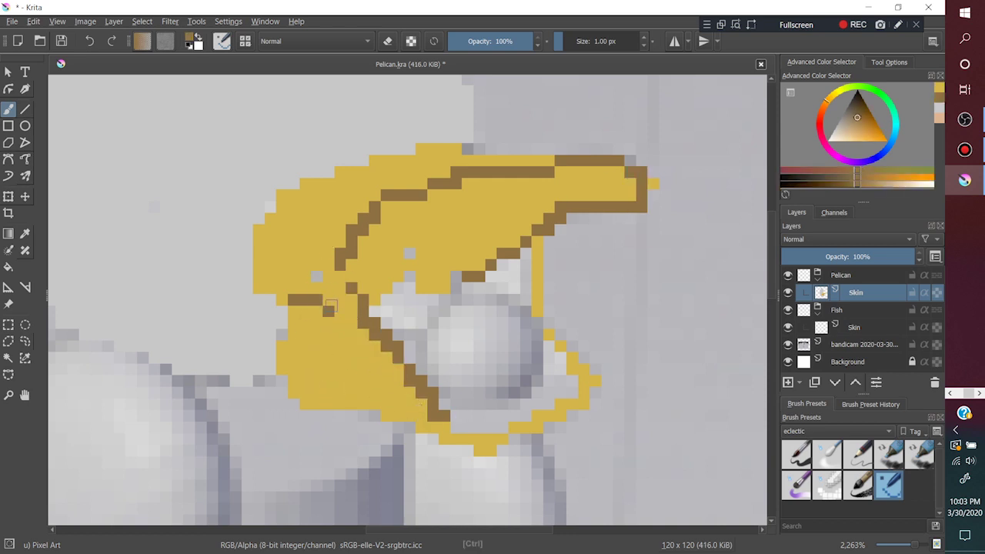
pyautogui.moveTo(469, 287); pyautogui.dragTo(528, 312)
pyautogui.moveTo(479, 430)
pyautogui.mouseDown()
pyautogui.moveTo(553, 397)
pyautogui.moveTo(527, 311)
pyautogui.mouseUp()
pyautogui.keyDown('ctrl'); pyautogui.click(604, 312); pyautogui.keyUp('ctrl')
pyautogui.moveTo(512, 254); pyautogui.dragTo(496, 289)
# Undo a stray stroke, erase stray pixels, and fill remaining grey gaps with yellow.
pyautogui.hotkey('ctrl', 'z')
pyautogui.press('e')
pyautogui.click(541, 307)
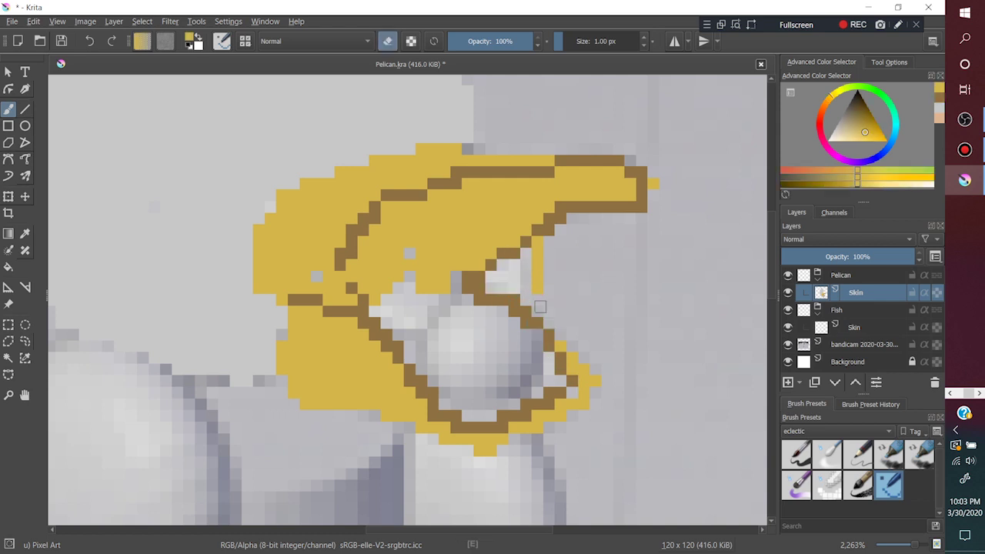
pyautogui.moveTo(409, 284)
pyautogui.mouseDown()
pyautogui.moveTo(415, 353)
pyautogui.moveTo(518, 391)
pyautogui.mouseUp()
pyautogui.moveTo(549, 360)
pyautogui.mouseDown()
pyautogui.moveTo(478, 308)
pyautogui.moveTo(455, 369)
pyautogui.moveTo(501, 339)
pyautogui.moveTo(496, 358)
pyautogui.mouseUp()
# Outline the beak's upper-left, left and bottom edges and divide the lower beak in brown.
pyautogui.keyDown('ctrl'); pyautogui.click(548, 353); pyautogui.keyUp('ctrl')
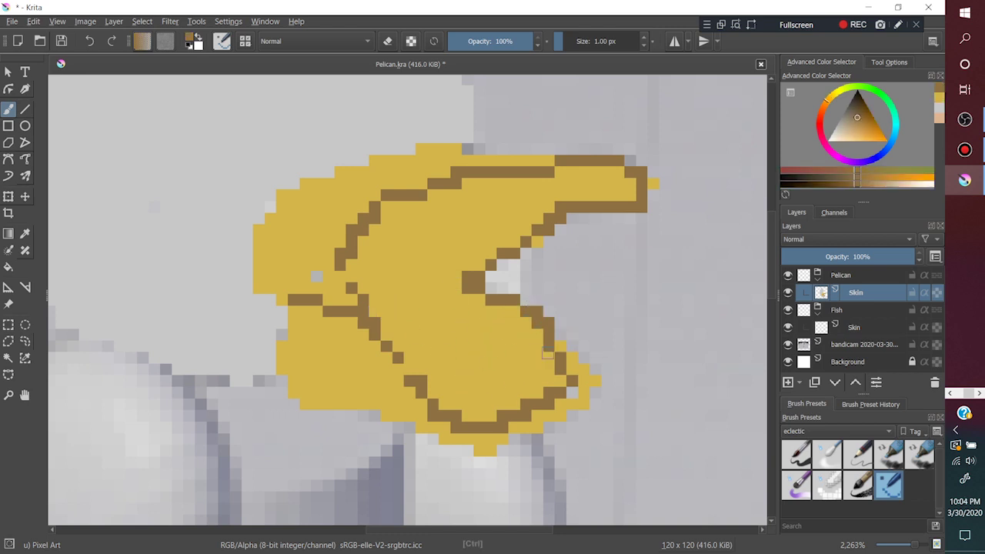
pyautogui.moveTo(451, 143)
pyautogui.mouseDown()
pyautogui.moveTo(285, 189)
pyautogui.moveTo(281, 373)
pyautogui.moveTo(492, 445)
pyautogui.mouseUp()
pyautogui.moveTo(456, 288); pyautogui.dragTo(354, 301)
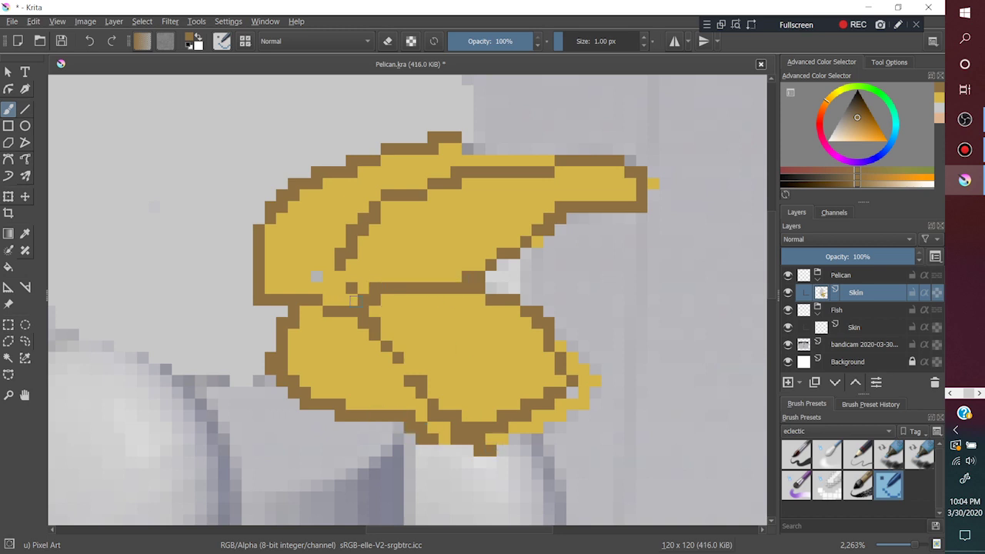
pyautogui.keyDown('ctrl'); pyautogui.click(331, 273); pyautogui.keyUp('ctrl')
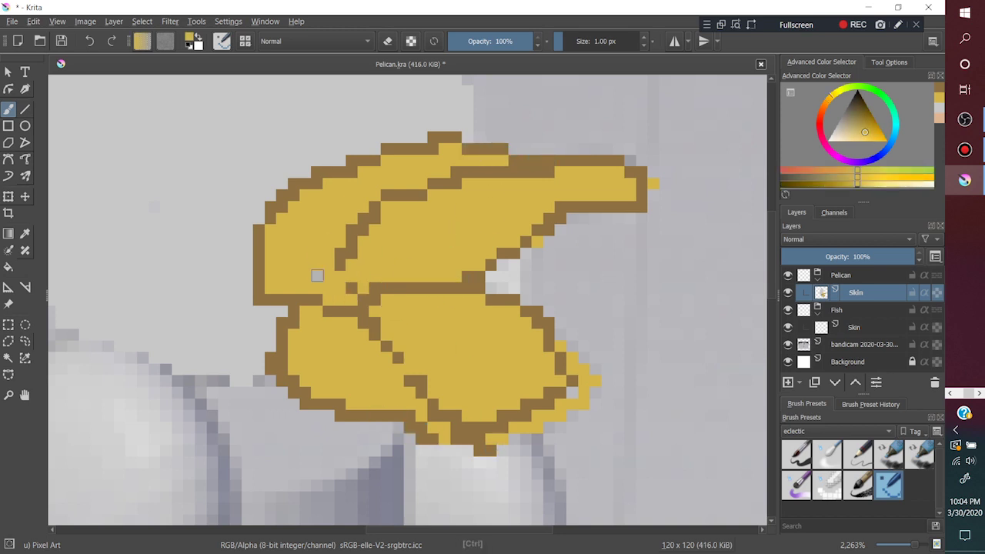
pyautogui.keyDown('ctrl'); pyautogui.click(430, 213); pyautogui.keyUp('ctrl')
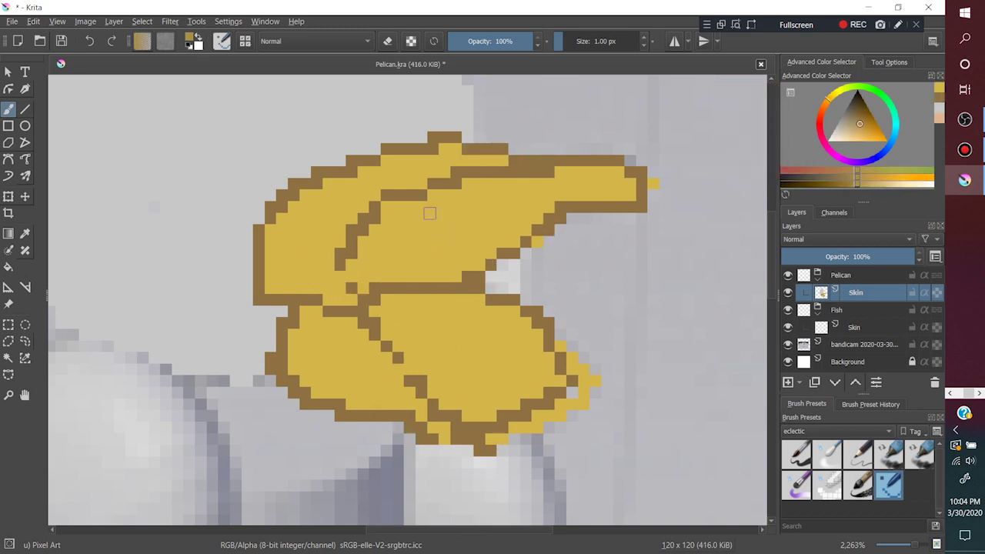
# Flood-fill the upper and lower beak with darker tan, discarding a stray tan stroke.
pyautogui.press('f')
pyautogui.click(418, 266)
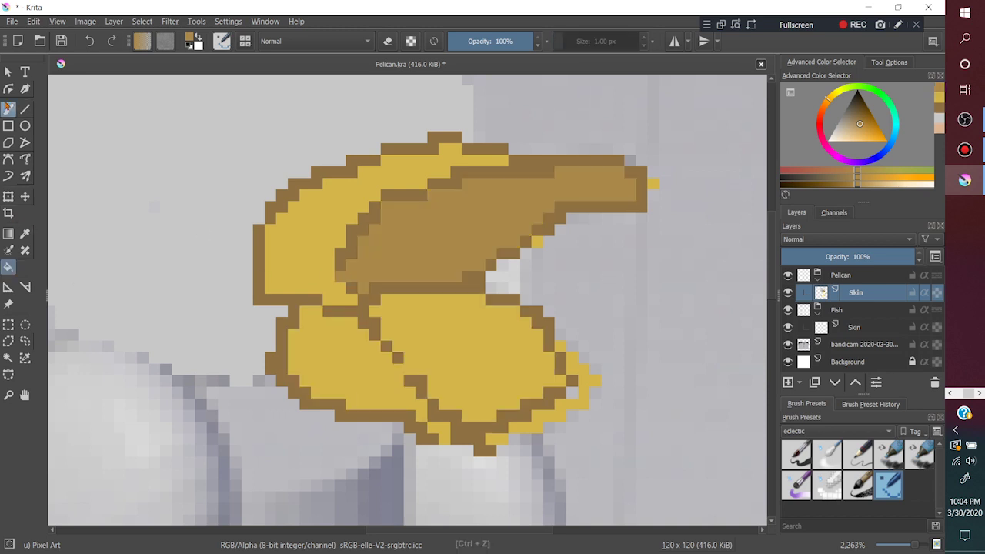
pyautogui.press('b')
pyautogui.press('f')
pyautogui.click(449, 341)
pyautogui.press('b')
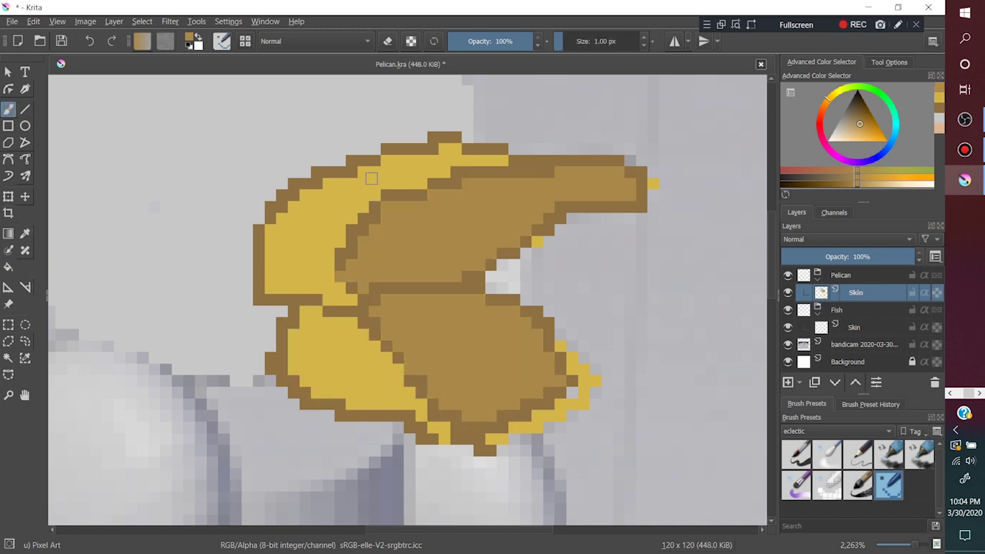
pyautogui.moveTo(368, 192); pyautogui.dragTo(410, 168)
pyautogui.hotkey('ctrl', 'z')
pyautogui.hotkey('ctrl', 'z')
pyautogui.hotkey('ctrl', 'z')
# Fill the remaining lower beak areas, including the lower-left lobe, with the sampled tan.
pyautogui.keyDown('ctrl'); pyautogui.click(570, 393); pyautogui.keyUp('ctrl')
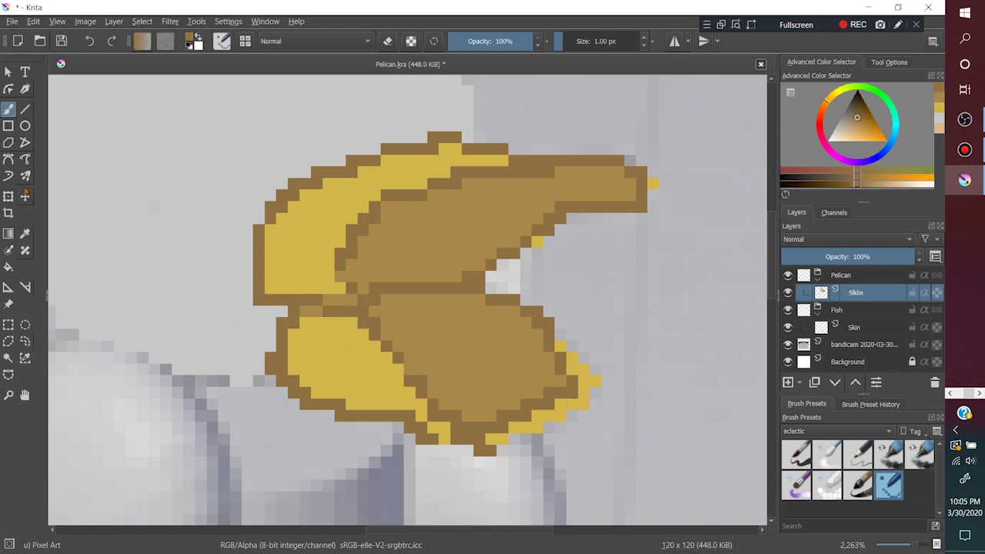
pyautogui.click(7, 267)
pyautogui.click(354, 362)
pyautogui.hotkey('ctrl', 'z')
pyautogui.click(375, 324)
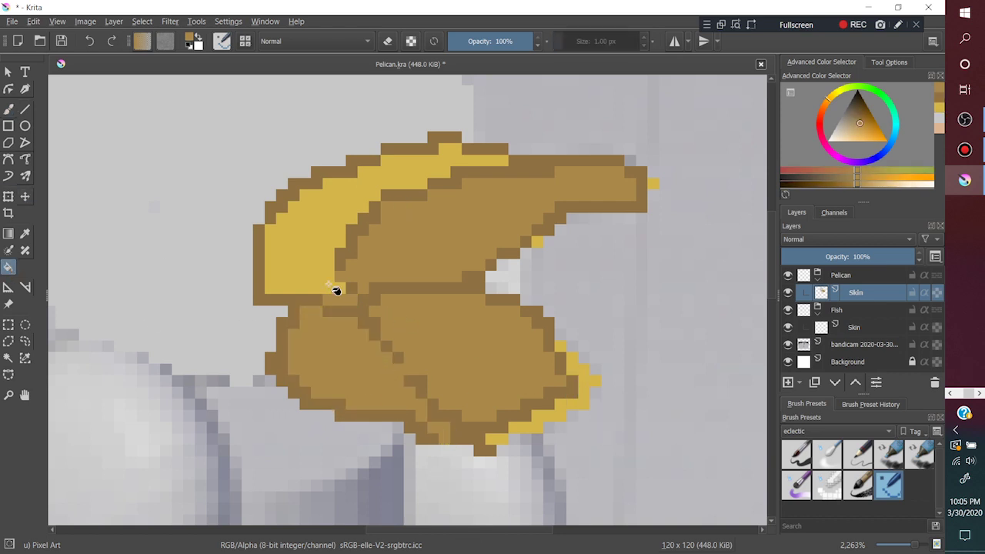
pyautogui.press('b')
# Add yellow highlights across the lower-left lobe and along the beak tip.
pyautogui.keyDown('ctrl'); pyautogui.click(341, 259); pyautogui.keyUp('ctrl')
pyautogui.moveTo(304, 311); pyautogui.dragTo(385, 370)
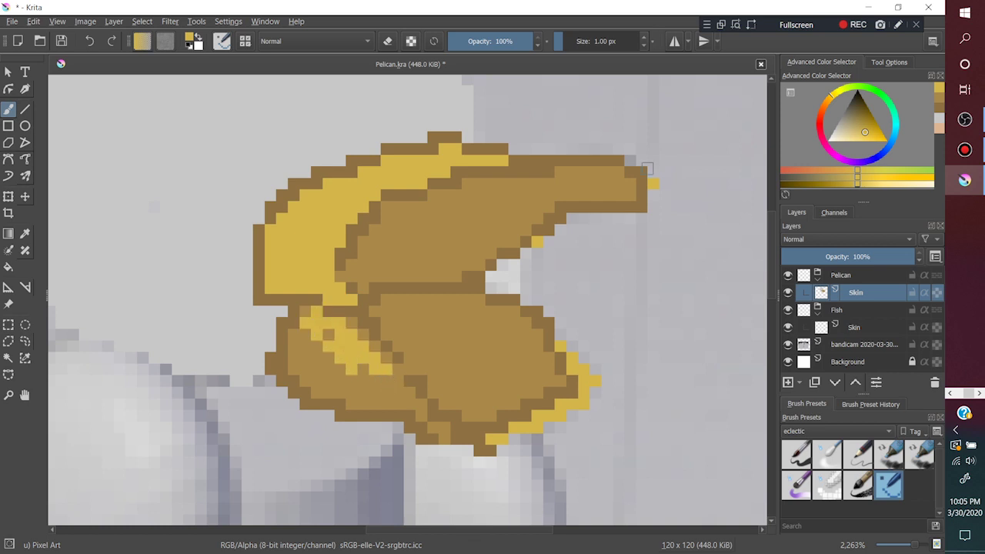
pyautogui.moveTo(561, 173); pyautogui.dragTo(629, 186)
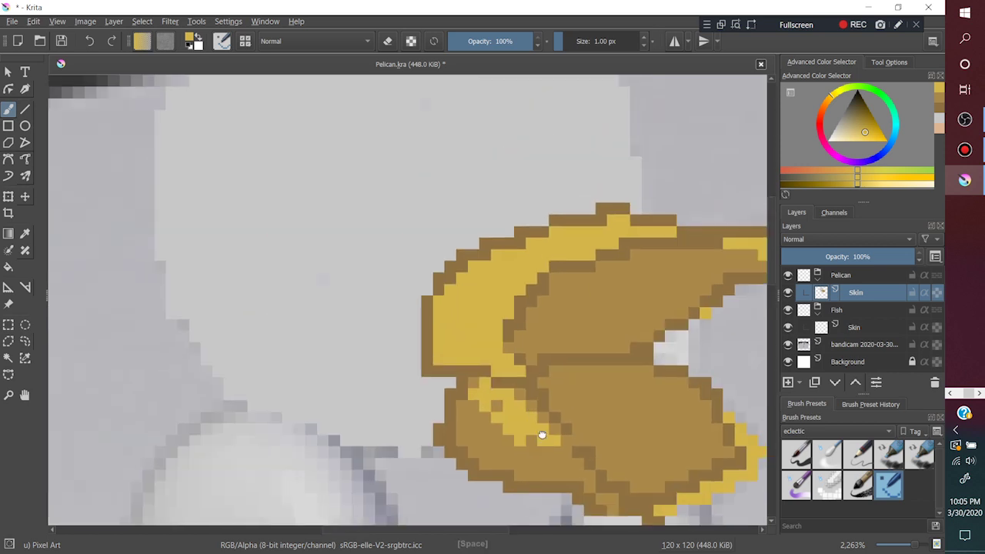
# Outline the oval below-left of the beak in light grey.
pyautogui.moveTo(456, 315); pyautogui.dragTo(757, 92)
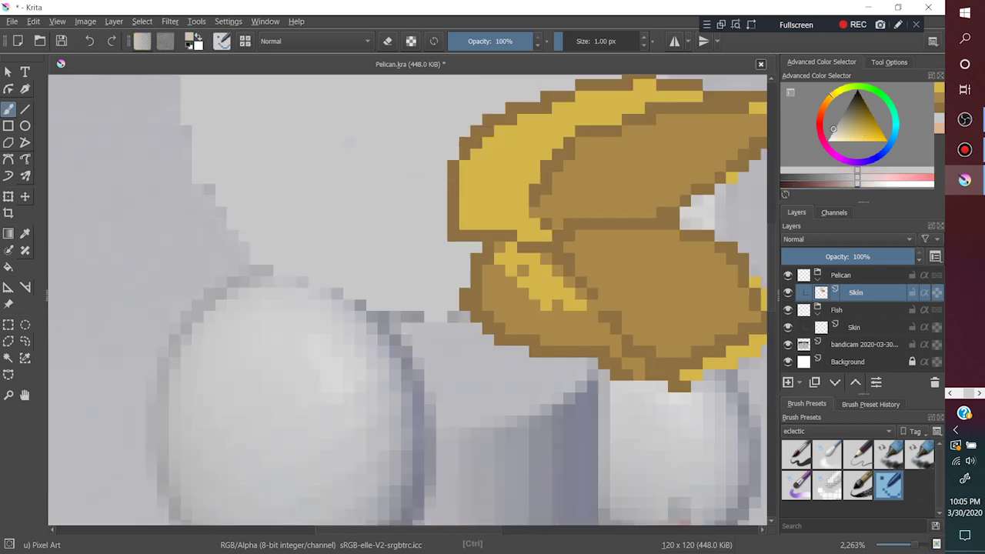
pyautogui.keyDown('ctrl'); pyautogui.click(739, 192); pyautogui.keyUp('ctrl')
pyautogui.moveTo(362, 112)
pyautogui.mouseDown()
pyautogui.moveTo(340, 430)
pyautogui.moveTo(516, 304)
pyautogui.moveTo(493, 187)
pyautogui.mouseUp()
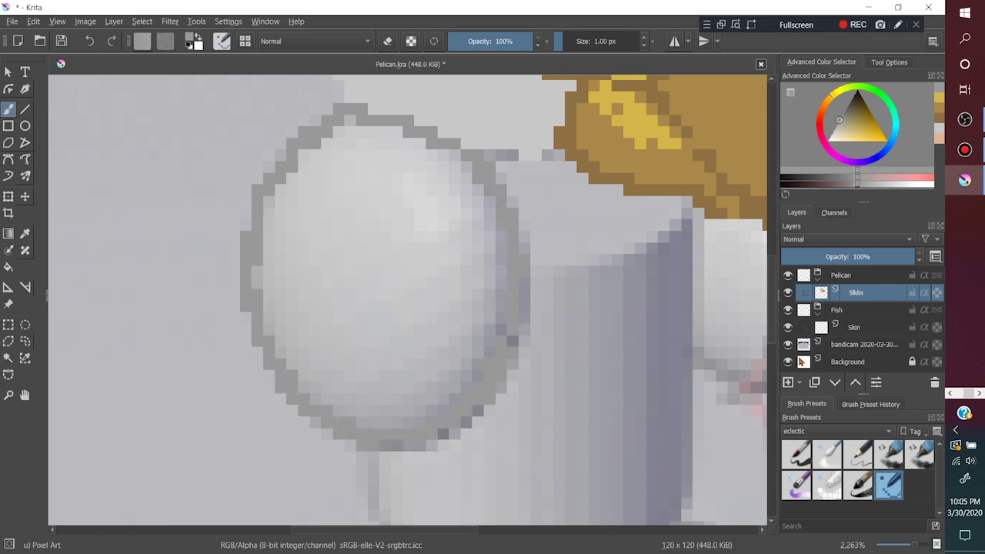
# Close the oval's outline and fill it grey, with a lighter grey left part.
pyautogui.click(788, 344)
pyautogui.click(7, 266)
pyautogui.click(423, 298)
pyautogui.click(788, 344)
pyautogui.click(8, 110)
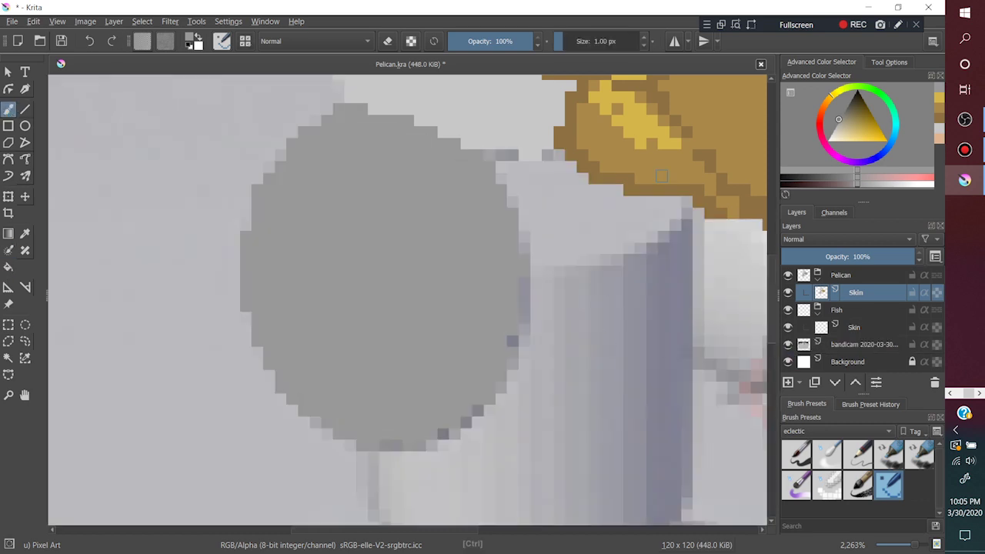
pyautogui.moveTo(339, 123)
pyautogui.mouseDown()
pyautogui.moveTo(394, 280)
pyautogui.moveTo(379, 435)
pyautogui.mouseUp()
pyautogui.press('f')
pyautogui.click(326, 255)
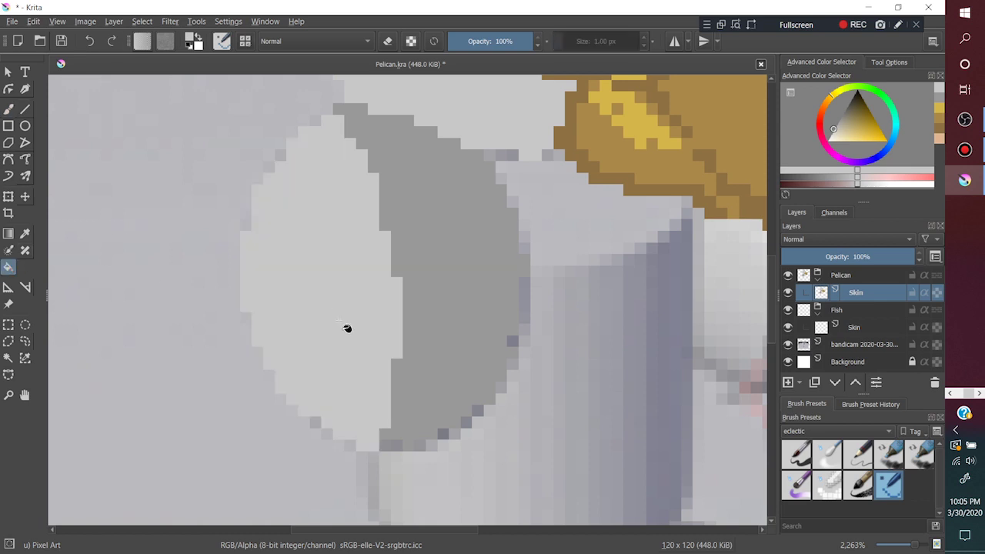
# Paint a light edge and grey band beside the oval, plus a darker diagonal above it.
pyautogui.hscroll(3, 351, 297)
pyautogui.scroll(1, 370, 341)
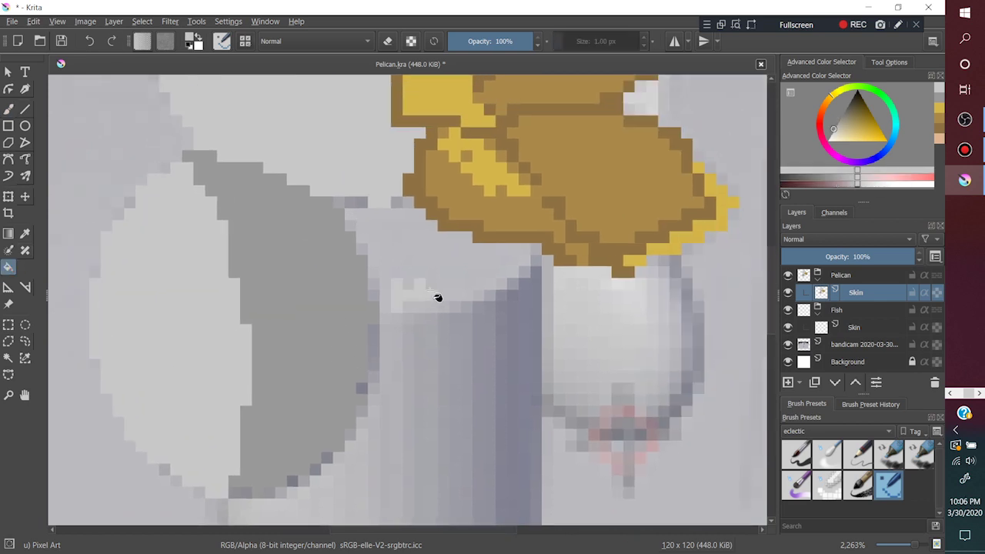
pyautogui.press('b')
pyautogui.moveTo(361, 216)
pyautogui.mouseDown()
pyautogui.moveTo(388, 290)
pyautogui.moveTo(477, 254)
pyautogui.mouseUp()
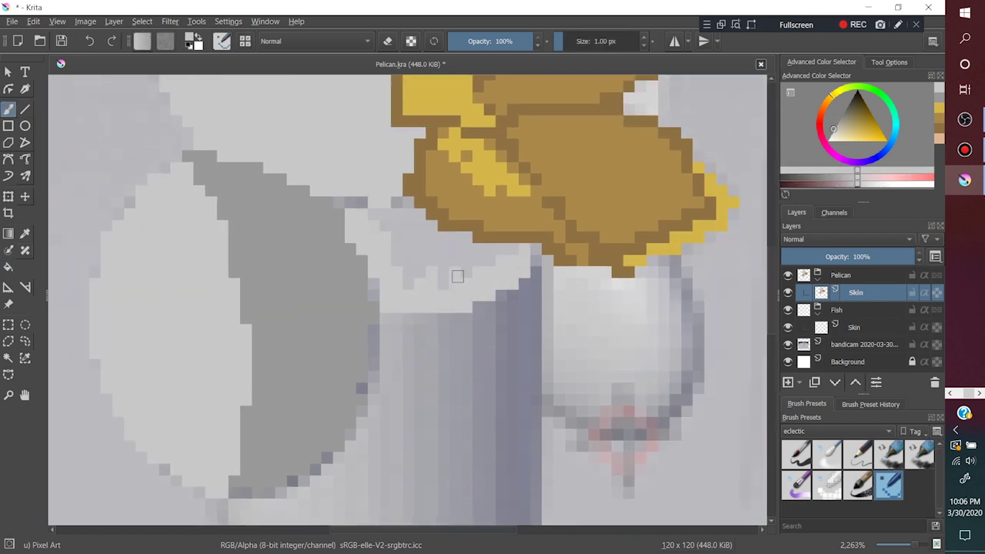
pyautogui.keyDown('ctrl'); pyautogui.click(328, 246); pyautogui.keyUp('ctrl')
pyautogui.moveTo(359, 202); pyautogui.dragTo(413, 214)
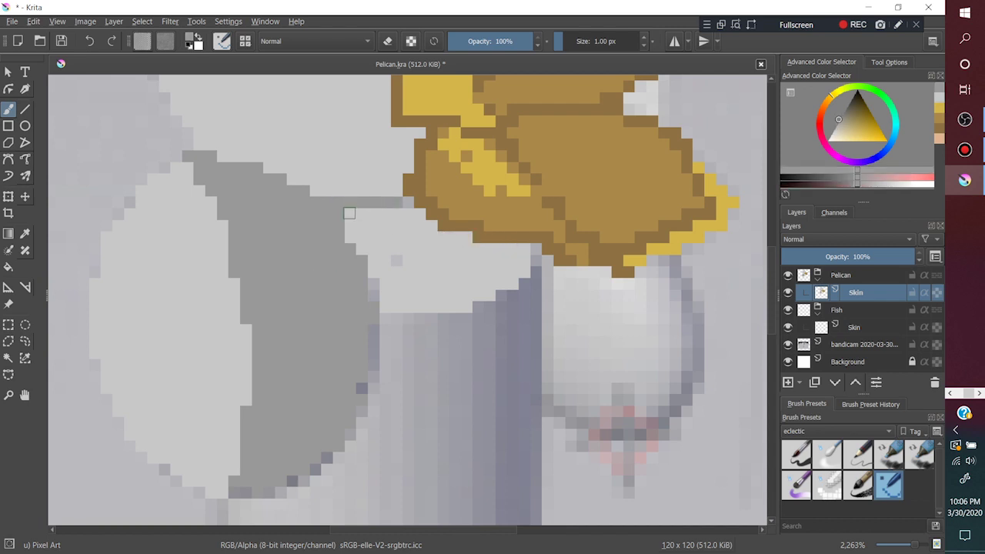
pyautogui.keyDown('ctrl'); pyautogui.click(423, 239); pyautogui.keyUp('ctrl')
pyautogui.moveTo(311, 199); pyautogui.dragTo(353, 253)
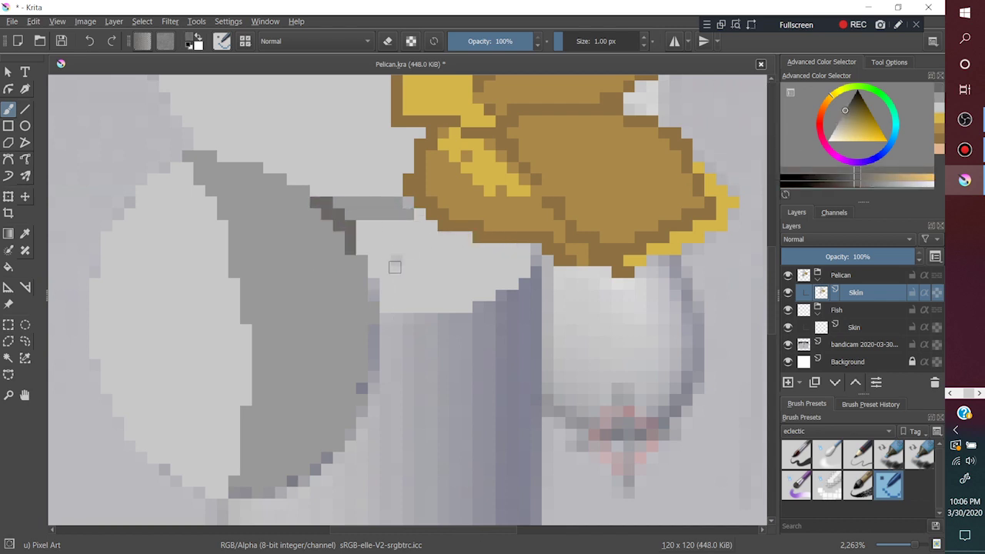
# Outline and fill the body below the beak mid grey, lightening its centre and right edge.
pyautogui.keyDown('ctrl'); pyautogui.click(352, 371); pyautogui.keyUp('ctrl')
pyautogui.moveTo(546, 261); pyautogui.dragTo(664, 261)
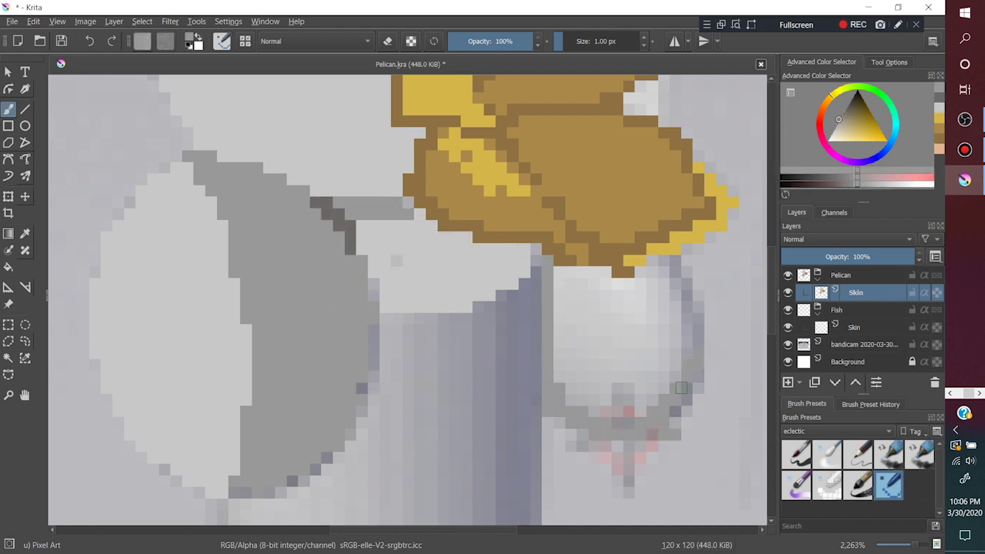
pyautogui.moveTo(556, 274)
pyautogui.mouseDown()
pyautogui.moveTo(609, 285)
pyautogui.moveTo(608, 408)
pyautogui.moveTo(662, 266)
pyautogui.moveTo(552, 344)
pyautogui.moveTo(663, 351)
pyautogui.moveTo(616, 323)
pyautogui.moveTo(634, 387)
pyautogui.mouseUp()
pyautogui.keyDown('ctrl'); pyautogui.click(261, 345); pyautogui.keyUp('ctrl')
pyautogui.moveTo(642, 275); pyautogui.dragTo(646, 417)
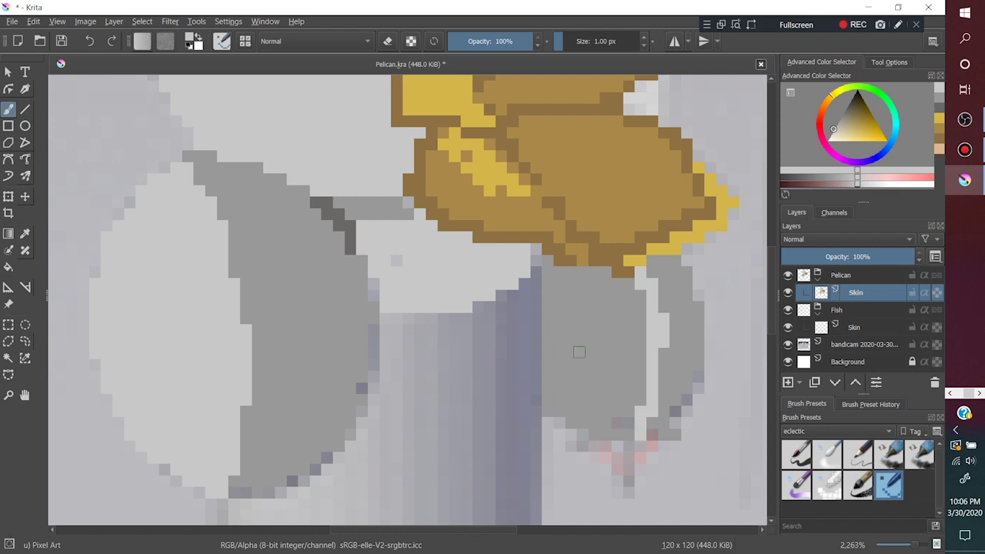
pyautogui.moveTo(688, 356); pyautogui.dragTo(686, 431)
# Outline the lower shape and fill it light grey, hiding the reference photo.
pyautogui.moveTo(585, 375); pyautogui.dragTo(620, 262)
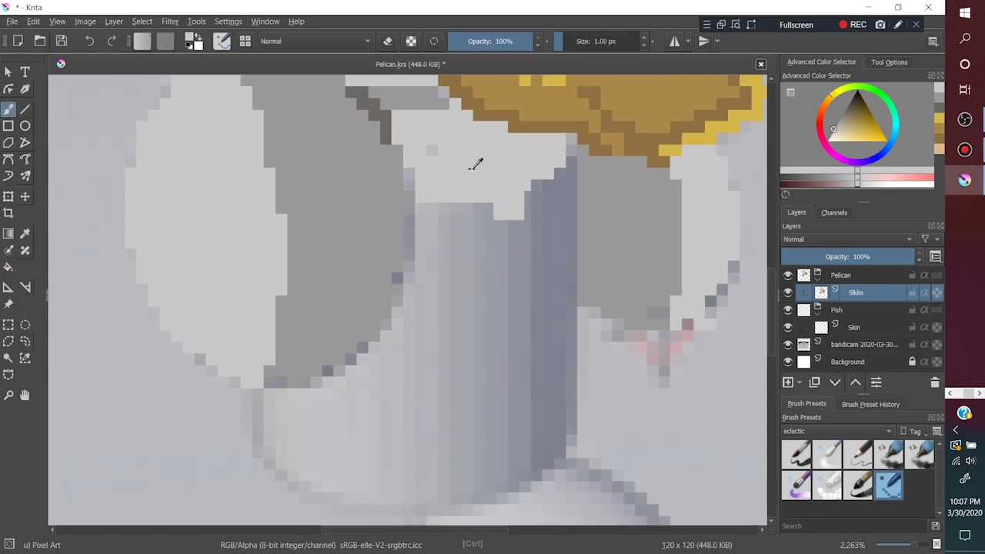
pyautogui.moveTo(475, 164)
pyautogui.mouseDown()
pyautogui.moveTo(395, 298)
pyautogui.moveTo(316, 378)
pyautogui.moveTo(256, 392)
pyautogui.moveTo(494, 494)
pyautogui.moveTo(576, 296)
pyautogui.moveTo(534, 202)
pyautogui.mouseUp()
pyautogui.click(788, 344)
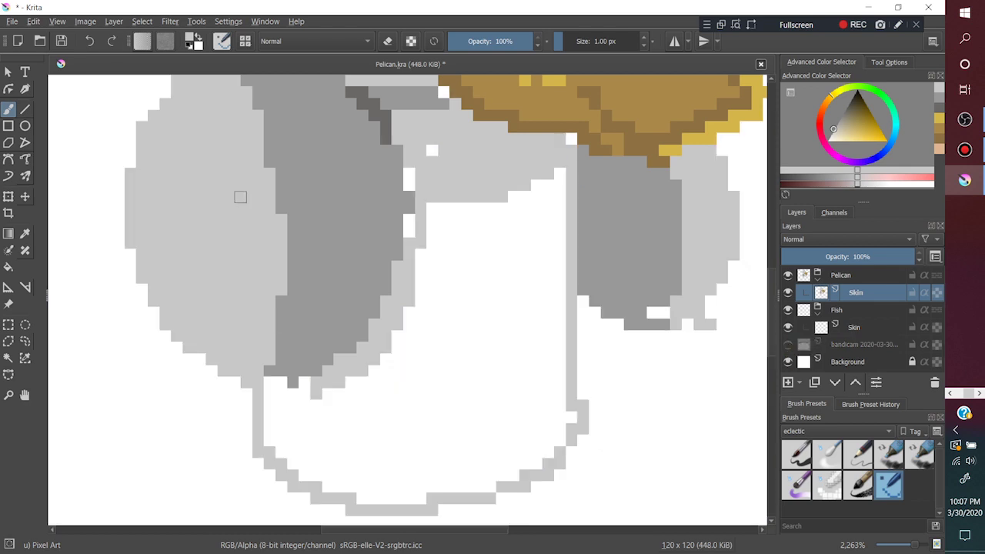
pyautogui.press('f')
pyautogui.click(345, 285)
pyautogui.press('b')
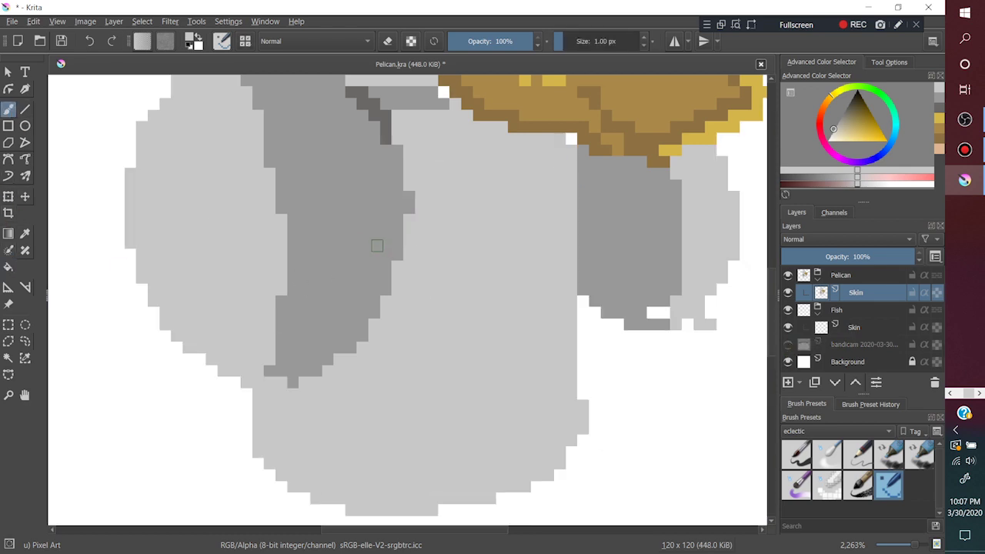
# Draw a dark grey line up to the beak and fill the area above it mid grey.
pyautogui.keyDown('ctrl'); pyautogui.click(388, 135); pyautogui.keyUp('ctrl')
pyautogui.moveTo(416, 173); pyautogui.dragTo(572, 139)
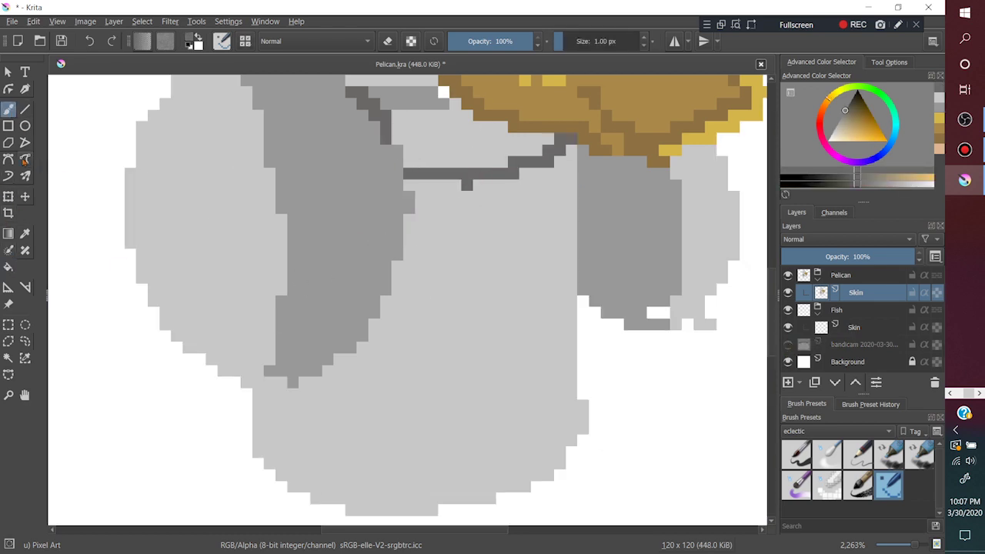
pyautogui.press('f')
pyautogui.click(444, 154)
pyautogui.press('b')
# Bring the head into view and try a dark grey curve from its top, then undo it.
pyautogui.scroll(5, 348, 275)
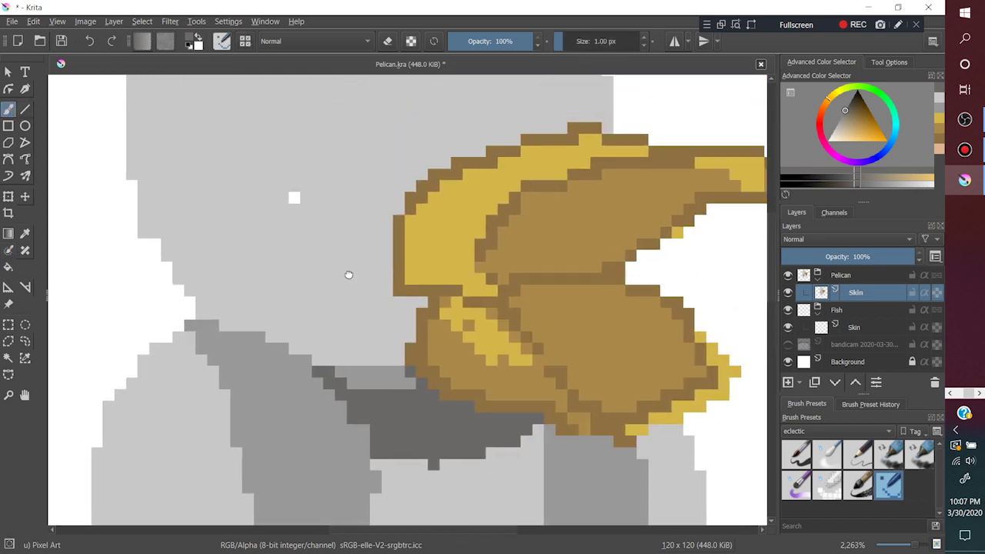
pyautogui.keyDown('ctrl'); pyautogui.click(349, 275); pyautogui.keyUp('ctrl')
pyautogui.moveTo(348, 275); pyautogui.dragTo(414, 382)
pyautogui.moveTo(415, 94); pyautogui.dragTo(358, 163)
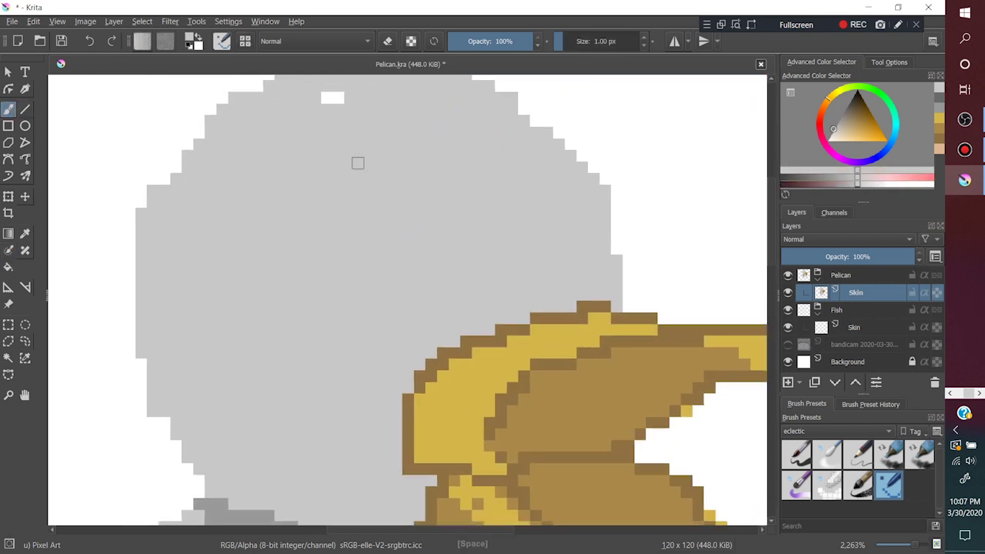
pyautogui.keyDown('ctrl'); pyautogui.click(258, 472); pyautogui.keyUp('ctrl')
pyautogui.scroll(-1, 354, 104)
pyautogui.scroll(1, 406, 115)
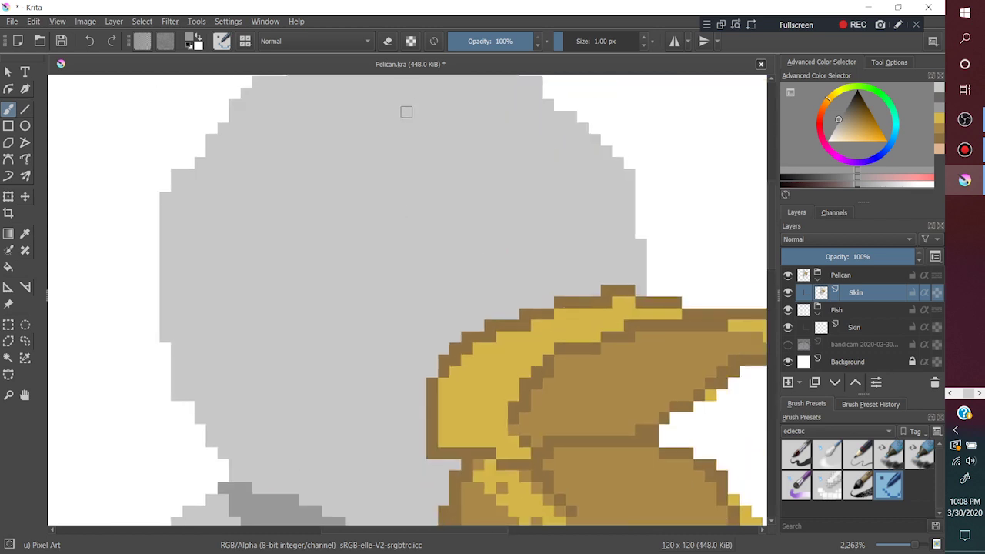
pyautogui.scroll(-1, 410, 190)
pyautogui.moveTo(398, 117)
pyautogui.mouseDown()
pyautogui.moveTo(443, 260)
pyautogui.moveTo(458, 195)
pyautogui.mouseUp()
pyautogui.hotkey('ctrl', 'z')
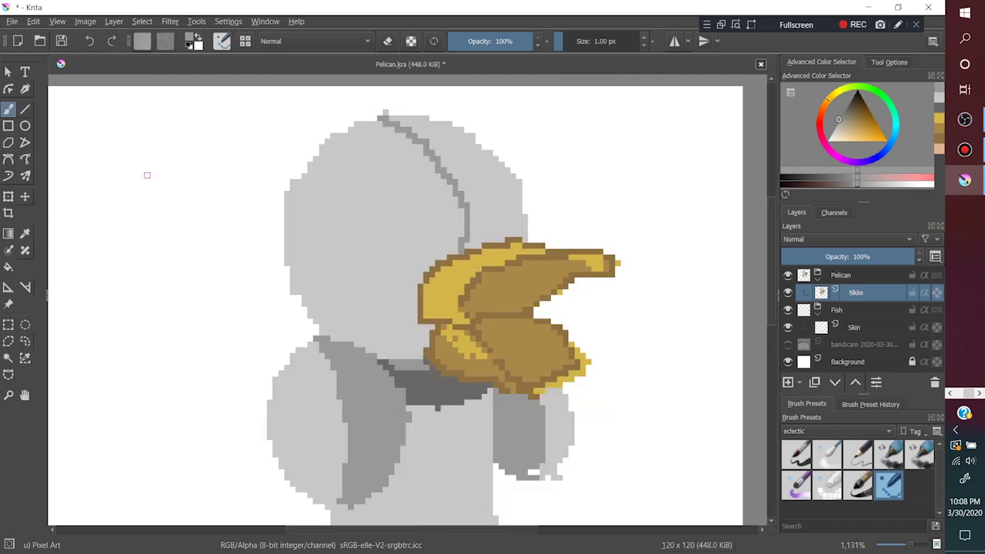
# Fill the back of the pelican's head dark grey.
pyautogui.press('f')
pyautogui.click(473, 294)
pyautogui.press('b')
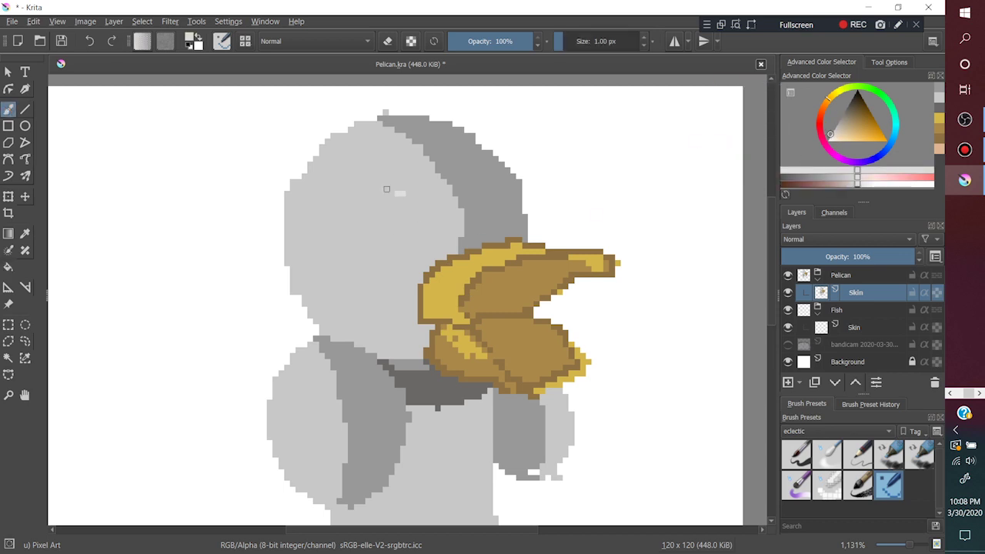
# Draw two solid near-white eyes and paint dark teal pupils inside them.
pyautogui.keyDown('ctrl'); pyautogui.click(379, 177); pyautogui.keyUp('ctrl')
pyautogui.moveTo(379, 176); pyautogui.dragTo(378, 180)
pyautogui.moveTo(502, 166)
pyautogui.mouseDown()
pyautogui.moveTo(480, 185)
pyautogui.moveTo(488, 175)
pyautogui.mouseUp()
pyautogui.press('f')
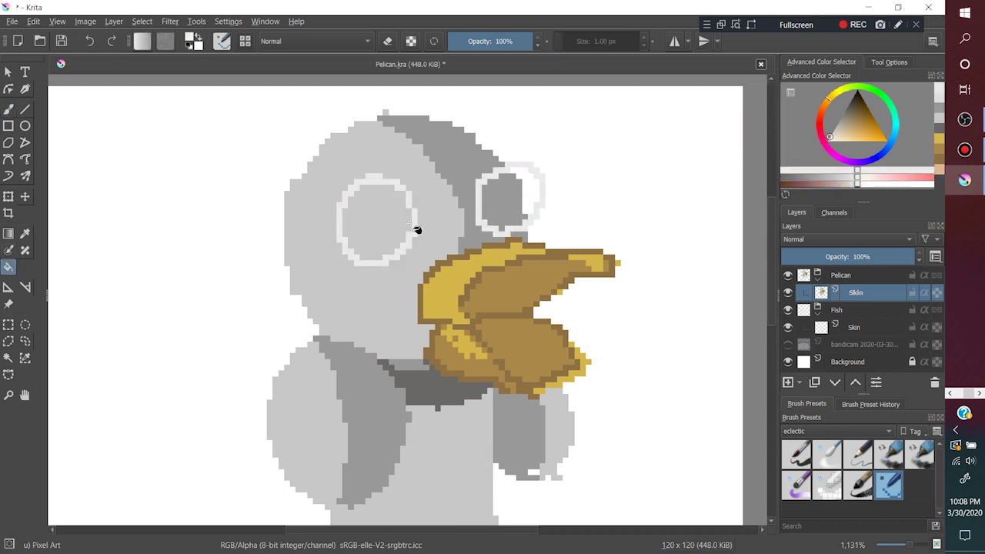
pyautogui.click(408, 228)
pyautogui.click(515, 211)
pyautogui.moveTo(858, 113); pyautogui.dragTo(869, 110)
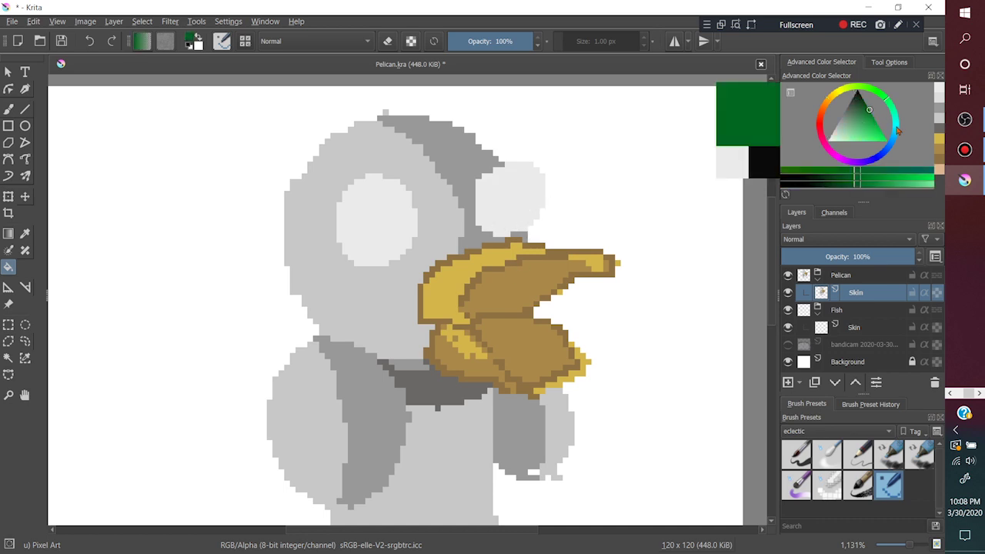
pyautogui.press('b')
pyautogui.moveTo(376, 215); pyautogui.dragTo(381, 231)
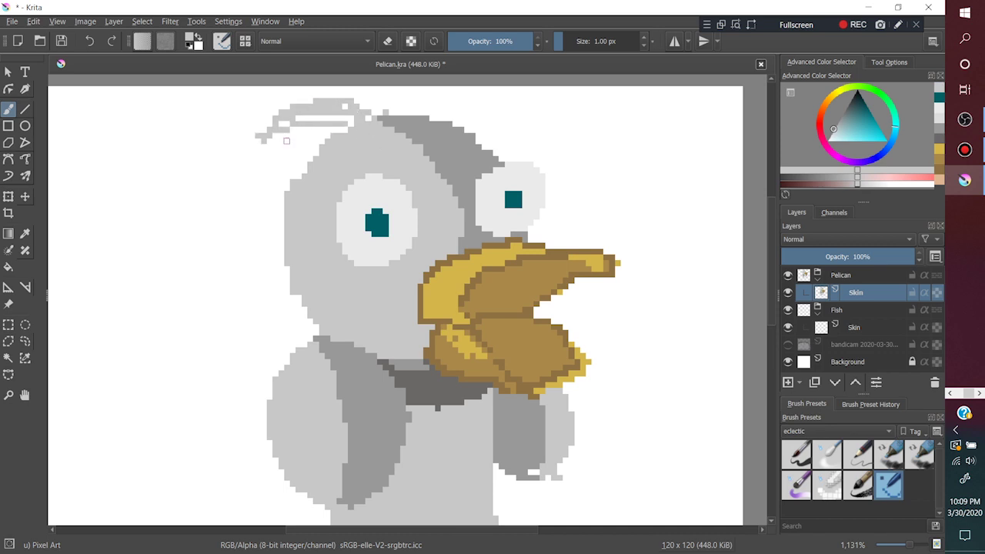
# Paint a light grey curled crest and outline it and the head's top-left in darker grey.
pyautogui.moveTo(380, 124); pyautogui.dragTo(248, 164)
pyautogui.keyDown('ctrl'); pyautogui.click(350, 121); pyautogui.keyUp('ctrl')
pyautogui.moveTo(351, 121); pyautogui.dragTo(293, 188)
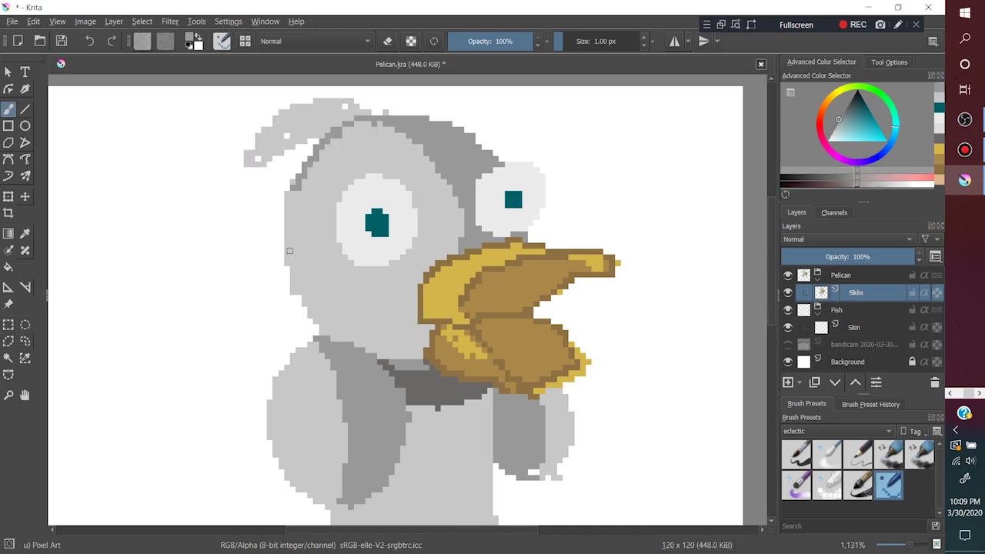
pyautogui.moveTo(313, 127)
pyautogui.mouseDown()
pyautogui.moveTo(262, 158)
pyautogui.moveTo(308, 134)
pyautogui.mouseUp()
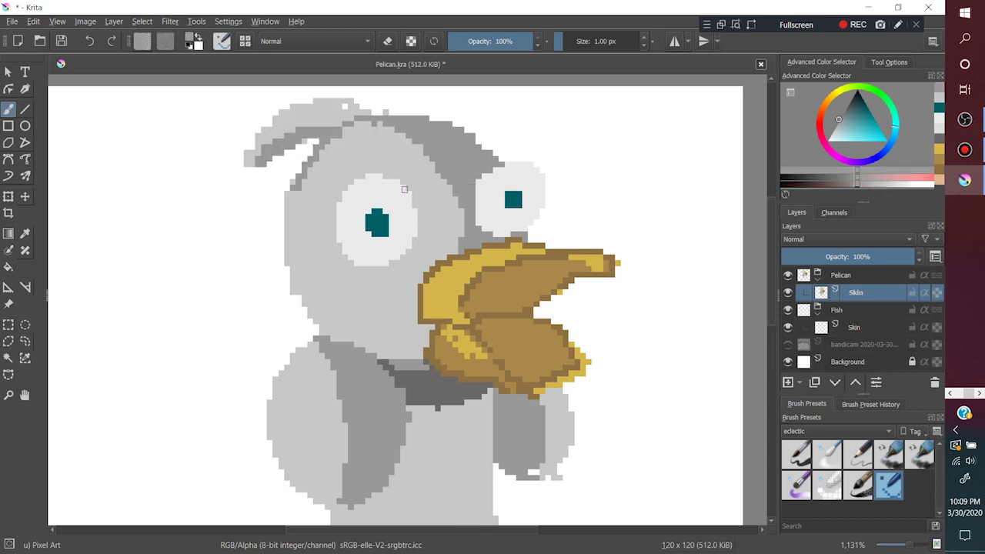
pyautogui.moveTo(344, 197); pyautogui.dragTo(407, 194)
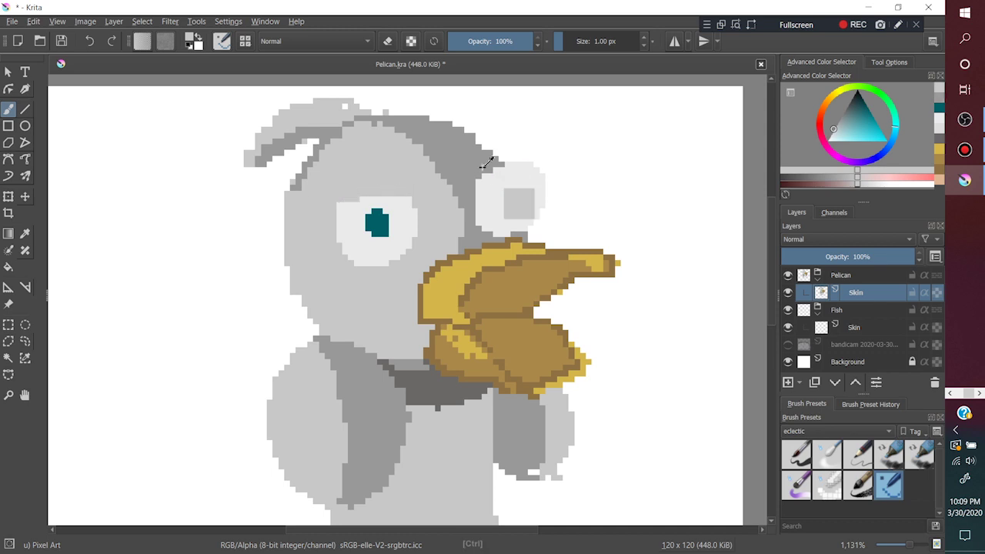
# Erase grey pixels above the right eye and draw black eyebrows over both eyes.
pyautogui.press('e')
pyautogui.moveTo(518, 162); pyautogui.dragTo(567, 160)
pyautogui.press('e')
pyautogui.press('d')
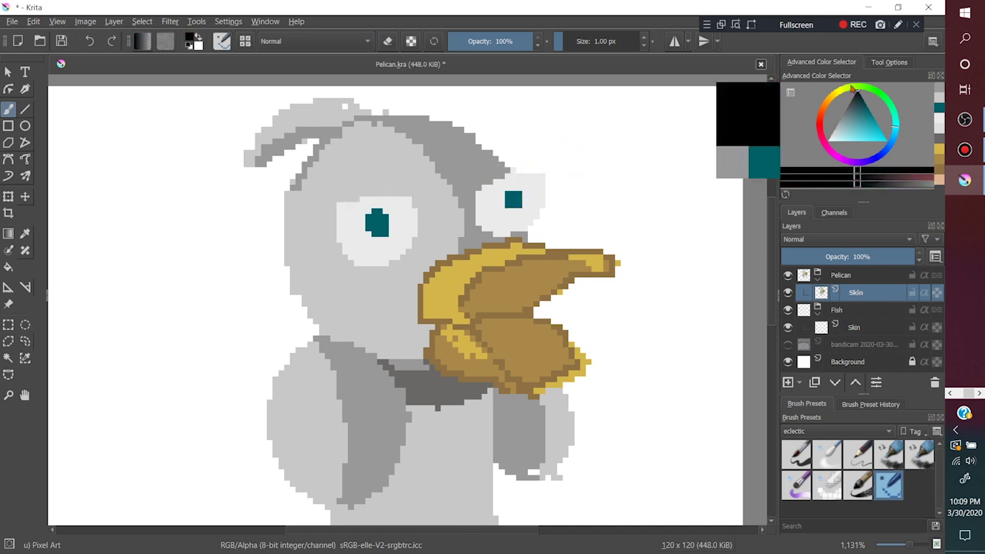
pyautogui.moveTo(320, 204); pyautogui.dragTo(389, 176)
pyautogui.moveTo(457, 157); pyautogui.dragTo(528, 146)
# Divide the lower body with a grey line and fill its right side medium grey.
pyautogui.moveTo(402, 327)
pyautogui.mouseDown()
pyautogui.moveTo(390, 244)
pyautogui.moveTo(410, 260)
pyautogui.mouseUp()
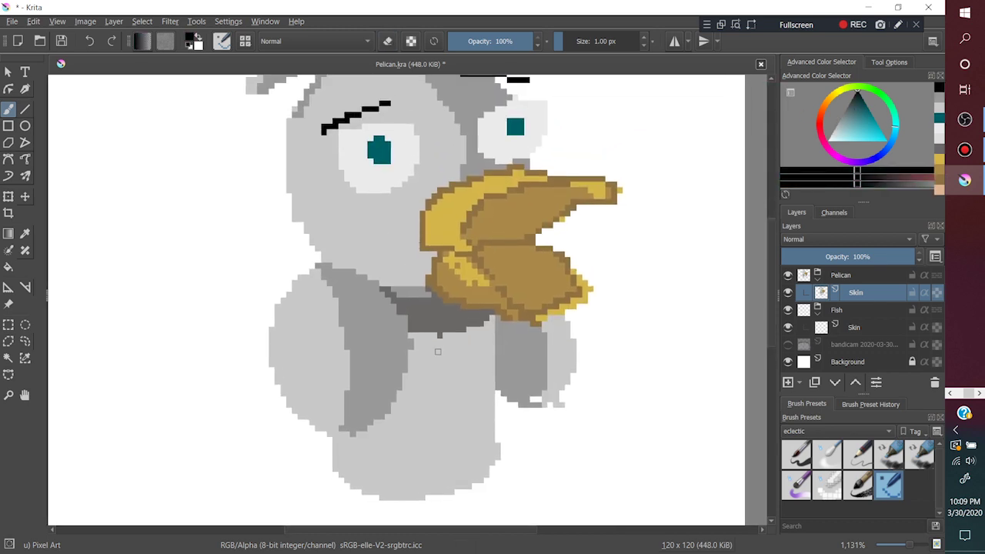
pyautogui.keyDown('ctrl'); pyautogui.click(420, 398); pyautogui.keyUp('ctrl')
pyautogui.moveTo(451, 336); pyautogui.dragTo(436, 492)
pyautogui.click(9, 267)
pyautogui.click(477, 451)
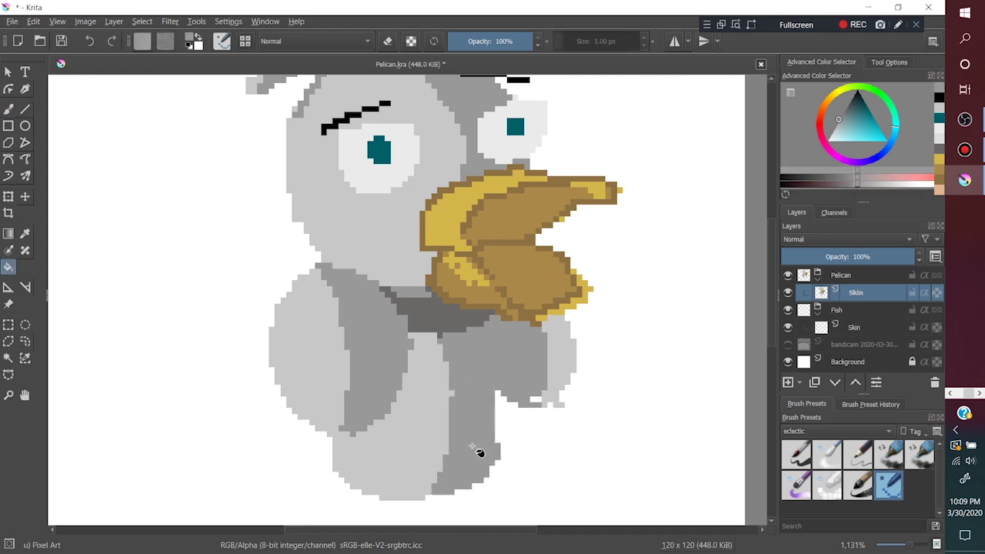
pyautogui.keyDown('ctrl'); pyautogui.click(457, 329); pyautogui.keyUp('ctrl')
pyautogui.press('b')
pyautogui.moveTo(482, 328)
pyautogui.mouseDown()
pyautogui.moveTo(502, 396)
pyautogui.moveTo(477, 325)
pyautogui.mouseUp()
pyautogui.hotkey('ctrl', 'z')
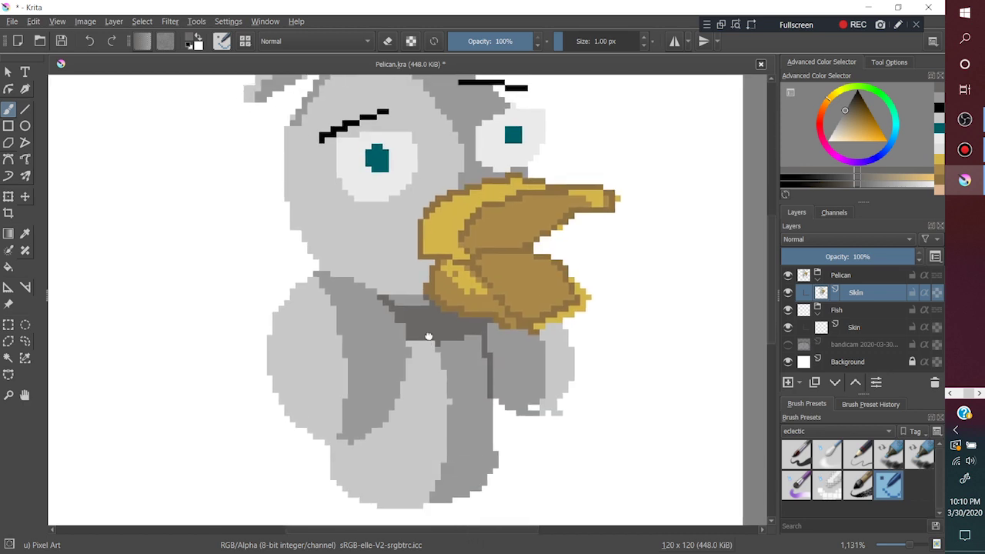
# Show the reference photo and try tracing the left foot, then undo the stroke.
pyautogui.scroll(-5, 434, 336)
pyautogui.click(788, 344)
pyautogui.keyDown('ctrl'); pyautogui.click(489, 342); pyautogui.keyUp('ctrl')
pyautogui.moveTo(400, 366)
pyautogui.mouseDown()
pyautogui.moveTo(381, 368)
pyautogui.moveTo(459, 363)
pyautogui.moveTo(528, 315)
pyautogui.mouseUp()
pyautogui.hotkey('ctrl', 'z')
# Fill both feet solid beak yellow.
pyautogui.keyDown('ctrl'); pyautogui.click(627, 138); pyautogui.keyUp('ctrl')
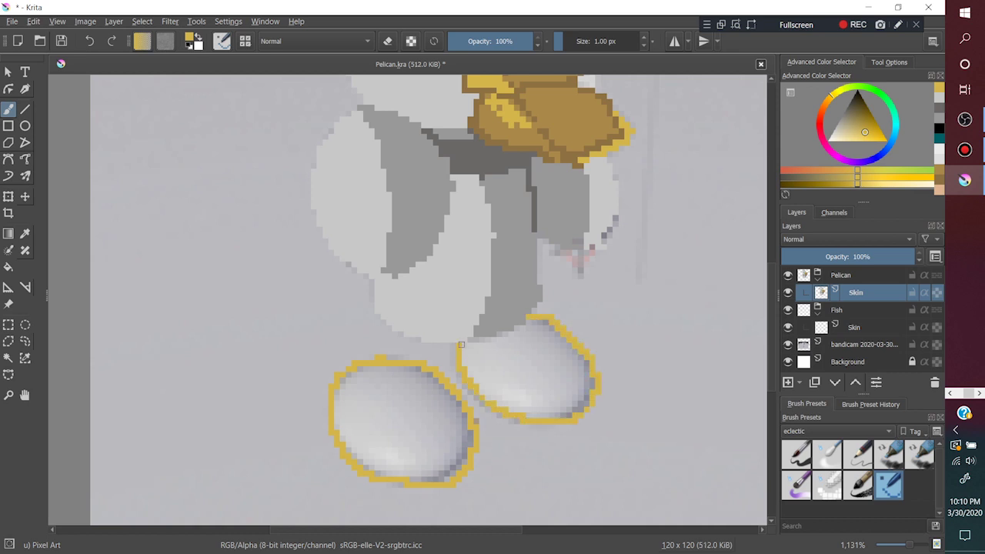
pyautogui.click(787, 344)
pyautogui.click(8, 267)
pyautogui.click(400, 424)
pyautogui.click(531, 368)
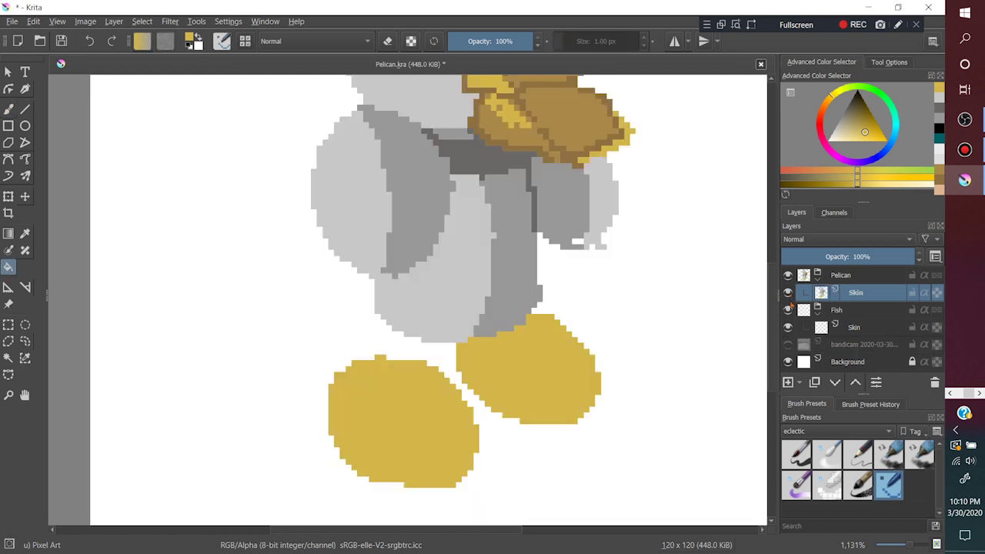
pyautogui.click(788, 344)
pyautogui.moveTo(534, 366); pyautogui.dragTo(457, 411)
# Shade the back half of each foot with darker yellow-brown lines and fills.
pyautogui.press('b')
pyautogui.keyDown('ctrl'); pyautogui.click(534, 189); pyautogui.keyUp('ctrl')
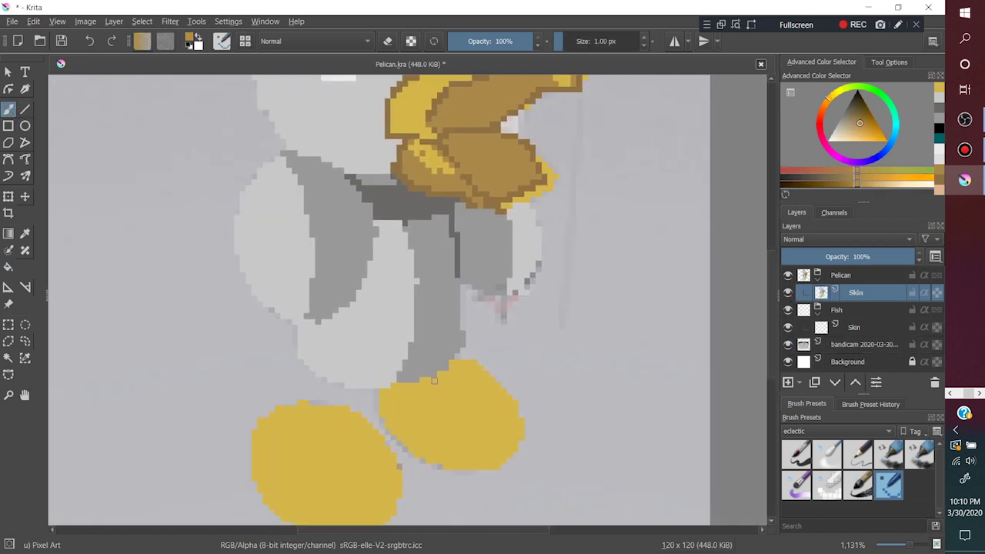
pyautogui.moveTo(434, 381); pyautogui.dragTo(487, 466)
pyautogui.moveTo(294, 408); pyautogui.dragTo(354, 512)
pyautogui.moveTo(353, 438); pyautogui.dragTo(347, 373)
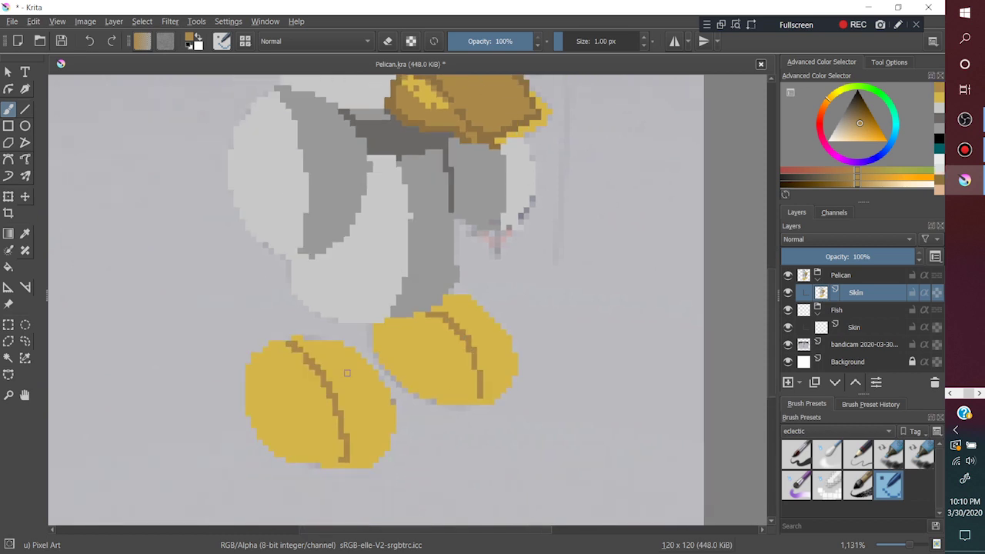
pyautogui.press('f')
pyautogui.click(390, 417)
pyautogui.click(466, 377)
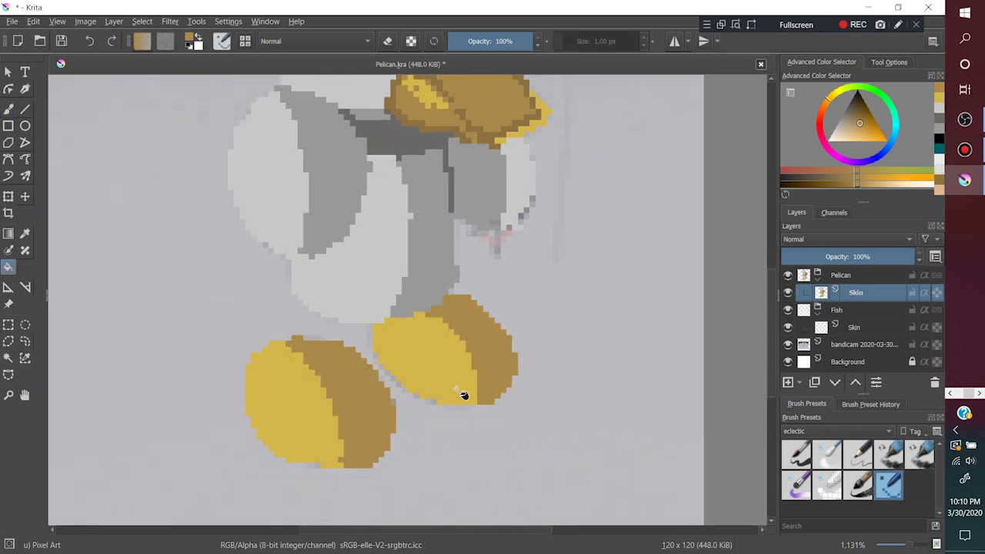
# Draw a light grey curve for the rock below the feet.
pyautogui.scroll(-2, 406, 403)
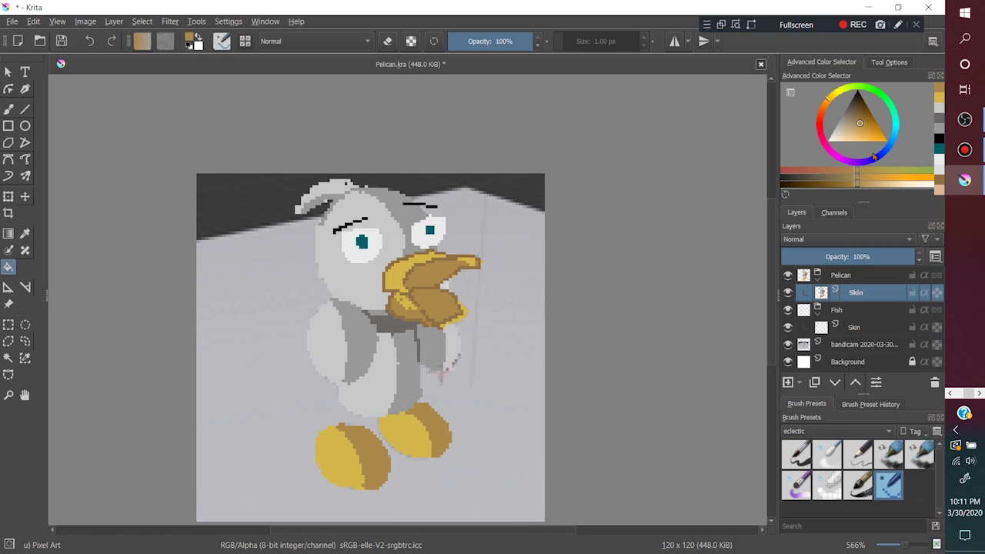
pyautogui.click(837, 124)
pyautogui.press('b')
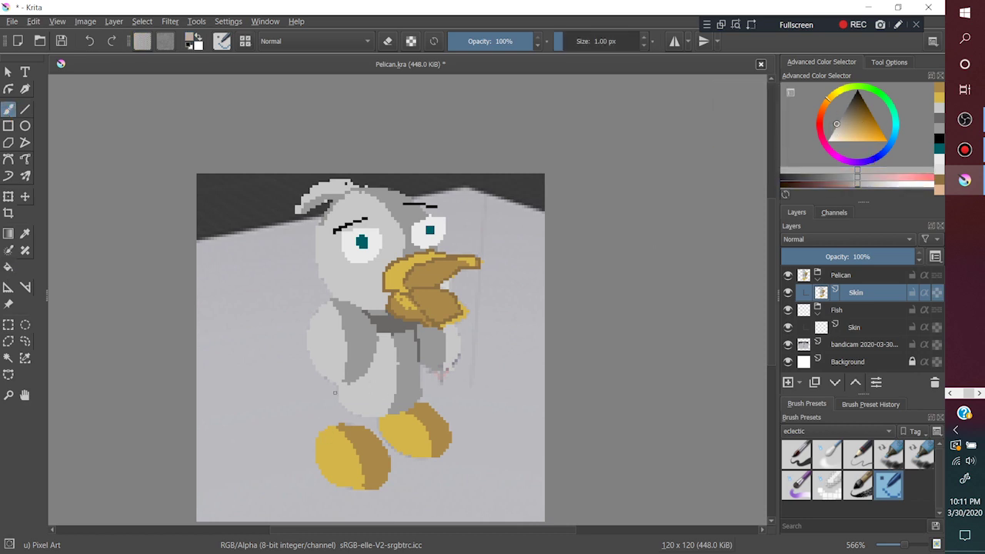
pyautogui.moveTo(442, 376); pyautogui.dragTo(491, 439)
pyautogui.moveTo(416, 445); pyautogui.dragTo(410, 366)
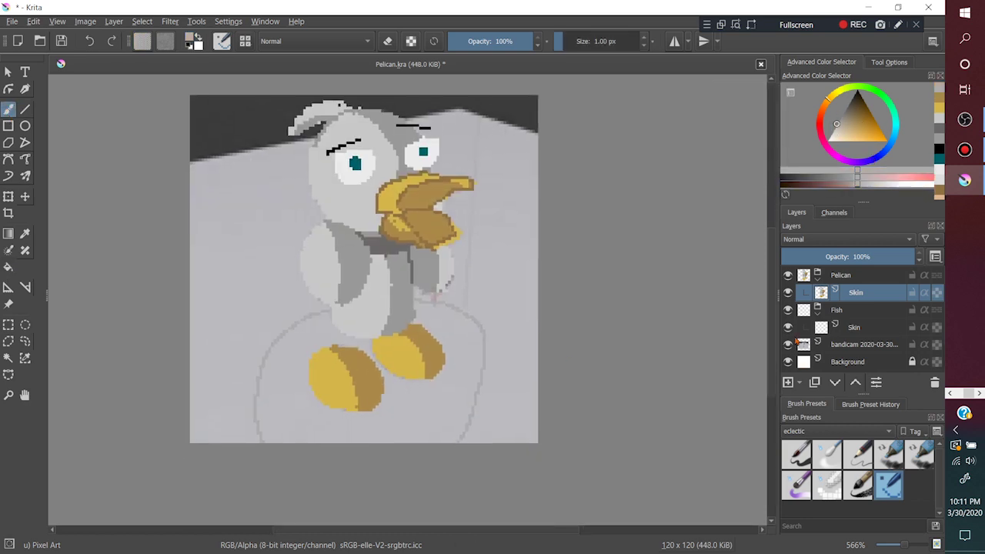
# Hide the reference, attempt grey rock fills and undo the leaks, then select the Background layer.
pyautogui.click(788, 344)
pyautogui.click(840, 118)
pyautogui.press('f')
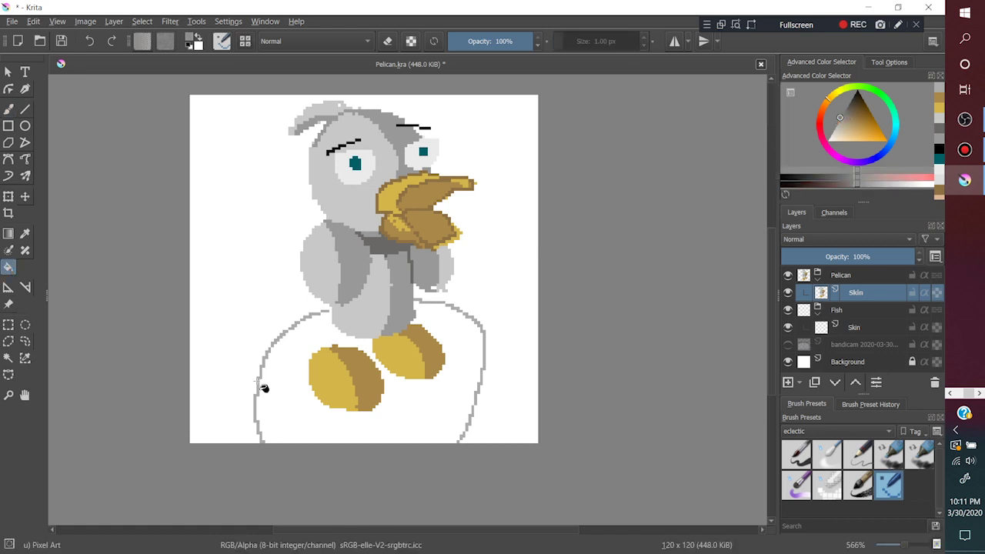
pyautogui.click(336, 420)
pyautogui.hotkey('ctrl', 'z')
pyautogui.click(332, 339)
pyautogui.hotkey('ctrl', 'z')
pyautogui.hotkey('ctrl', 'z')
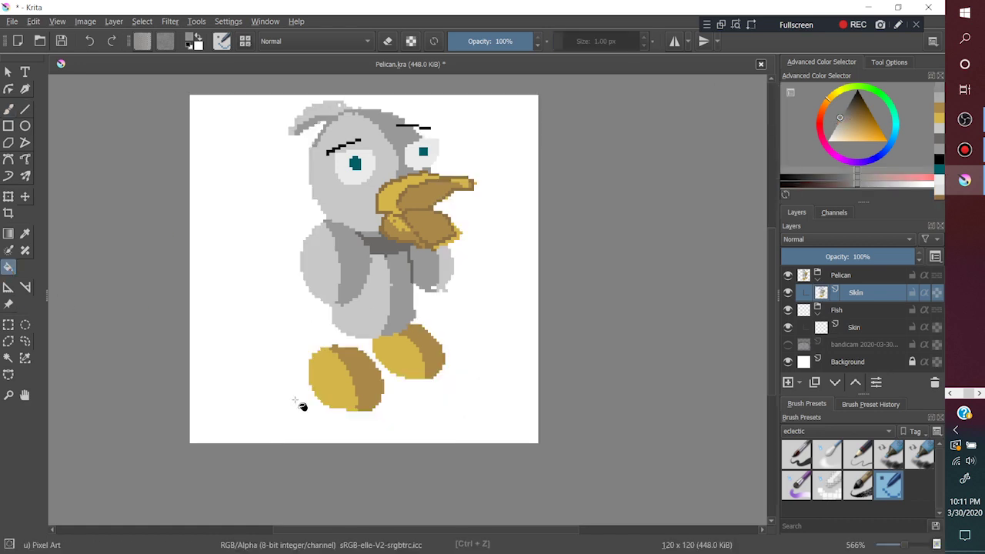
pyautogui.click(907, 367)
pyautogui.click(8, 111)
# With Pelican hidden, draw a grey rock outline around the feet and fill it grey.
pyautogui.click(843, 114)
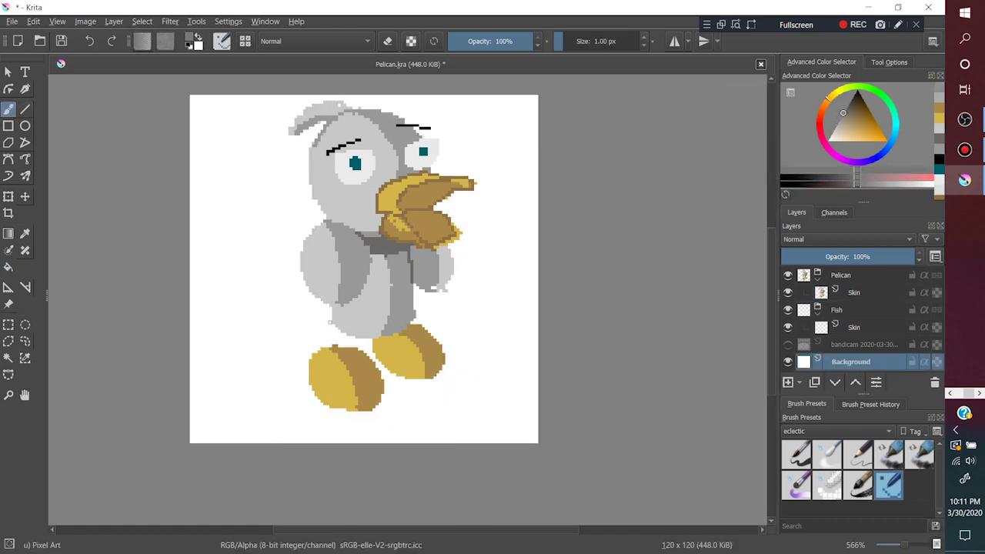
pyautogui.moveTo(262, 443); pyautogui.dragTo(466, 442)
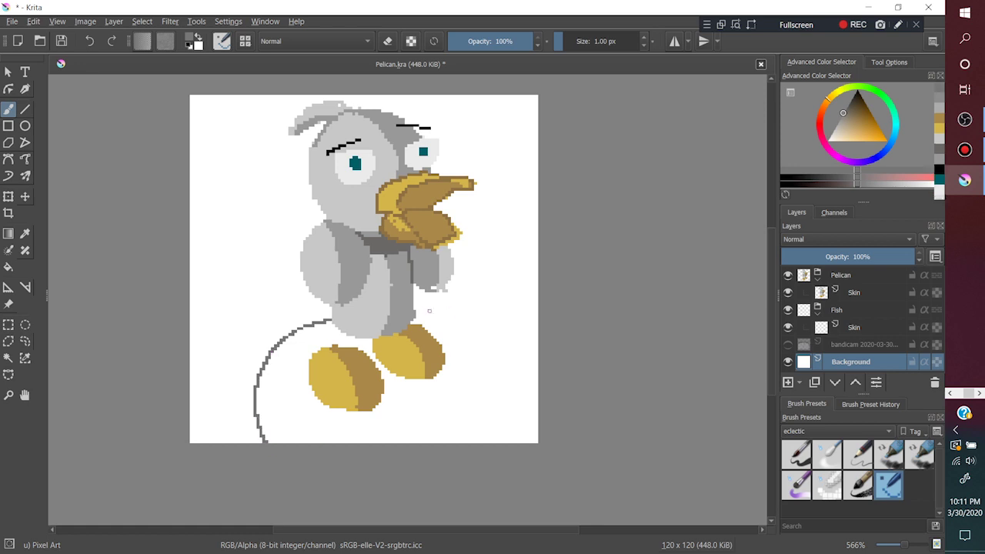
pyautogui.click(788, 275)
pyautogui.moveTo(331, 322); pyautogui.dragTo(416, 303)
pyautogui.press('f')
pyautogui.click(374, 418)
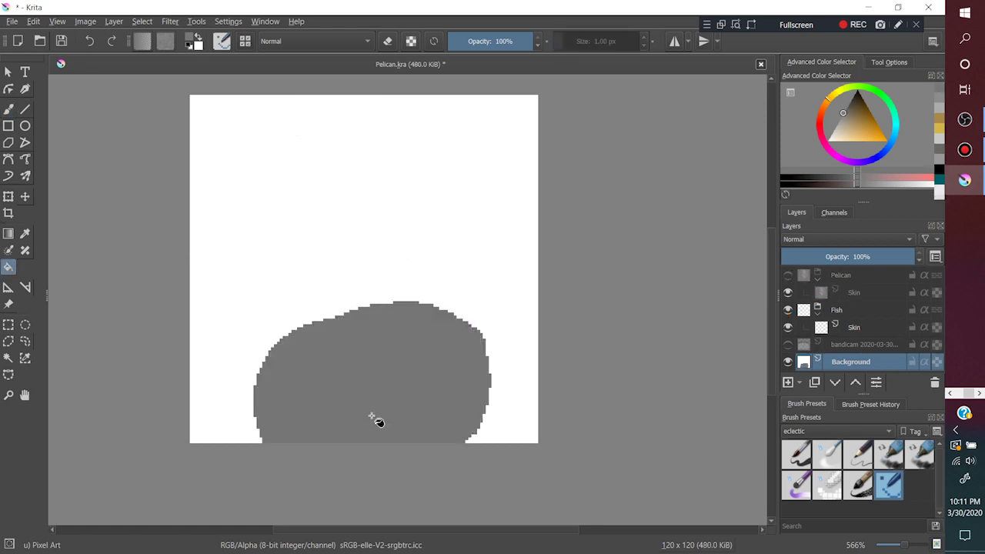
pyautogui.press('b')
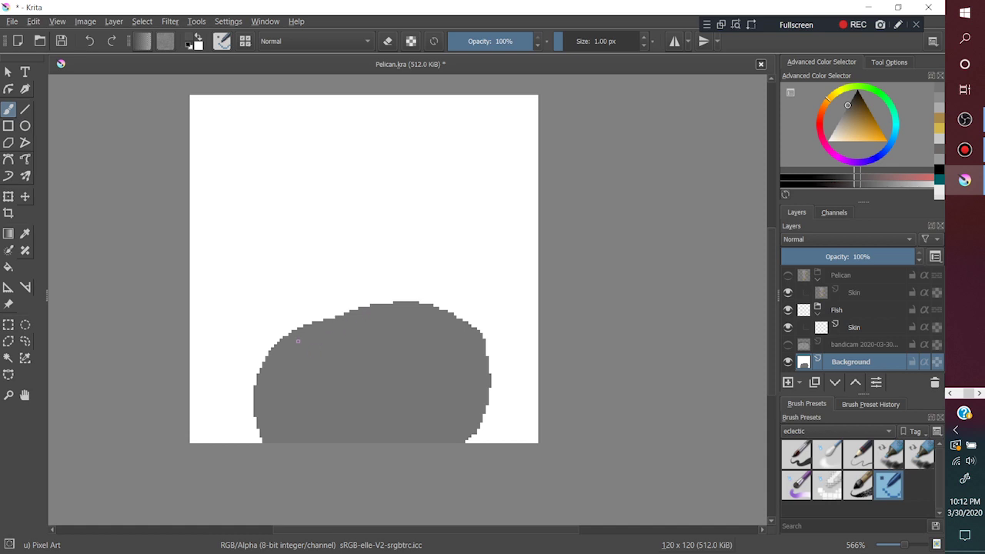
# Undo a stray top line, then outline the rock's left, bottom-right and right edges in dark grey.
pyautogui.moveTo(283, 341)
pyautogui.mouseDown()
pyautogui.moveTo(351, 363)
pyautogui.moveTo(484, 336)
pyautogui.mouseUp()
pyautogui.hotkey('ctrl', 'z')
pyautogui.click(787, 275)
pyautogui.hotkey('ctrl', 'z')
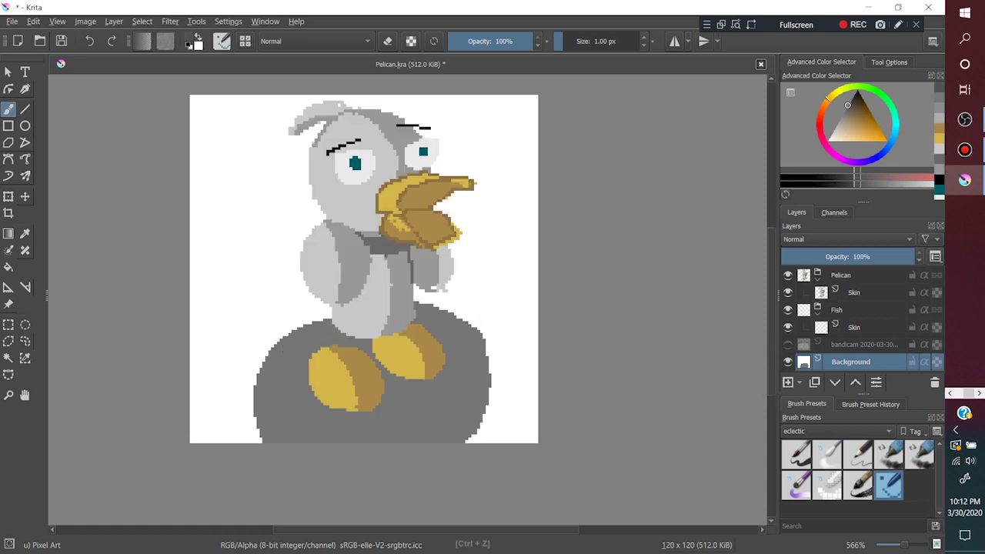
pyautogui.moveTo(278, 345); pyautogui.dragTo(295, 381)
pyautogui.moveTo(402, 399); pyautogui.dragTo(465, 323)
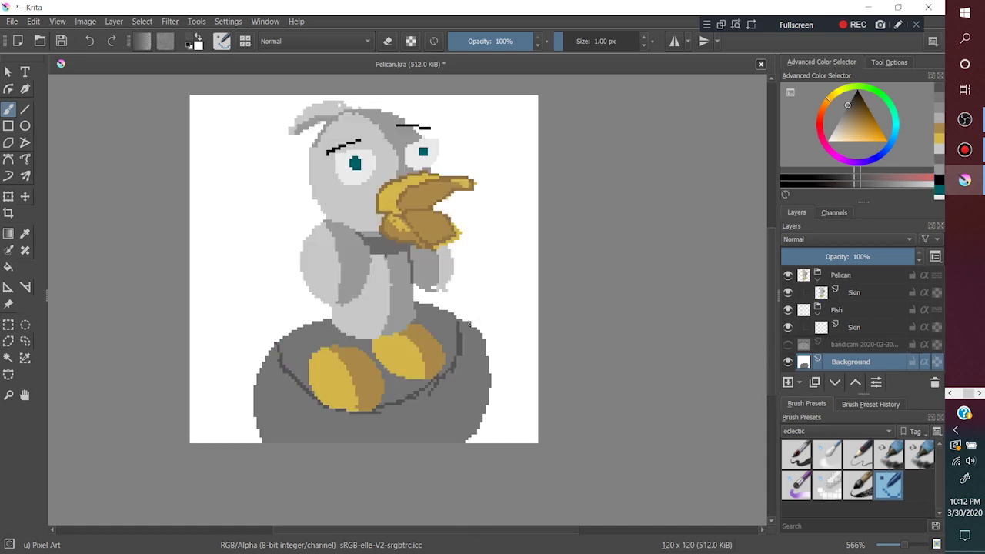
pyautogui.moveTo(385, 404); pyautogui.dragTo(469, 341)
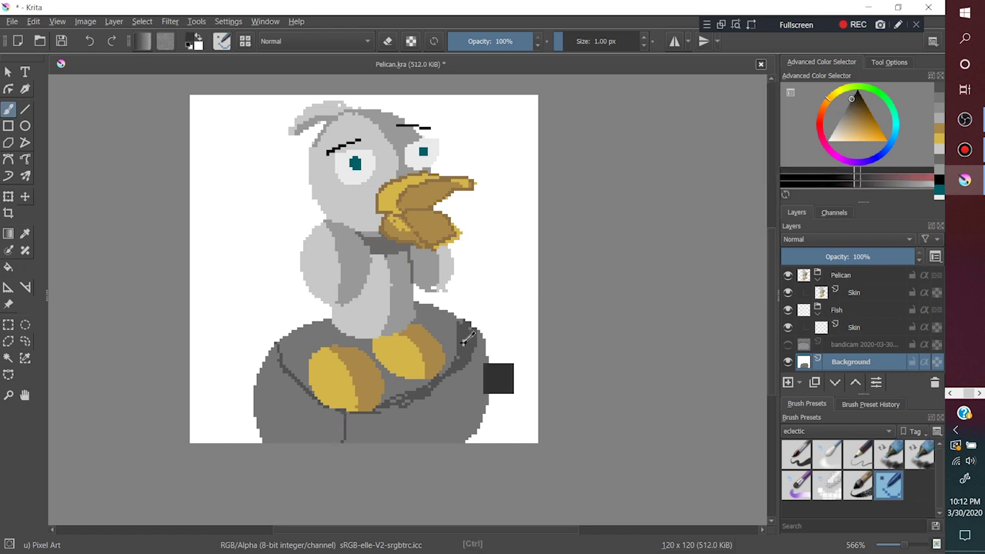
# Fill the rock's top with darker grey, undo a stray lower-left fill, and re-show Pelican.
pyautogui.click(7, 267)
pyautogui.click(787, 275)
pyautogui.click(404, 361)
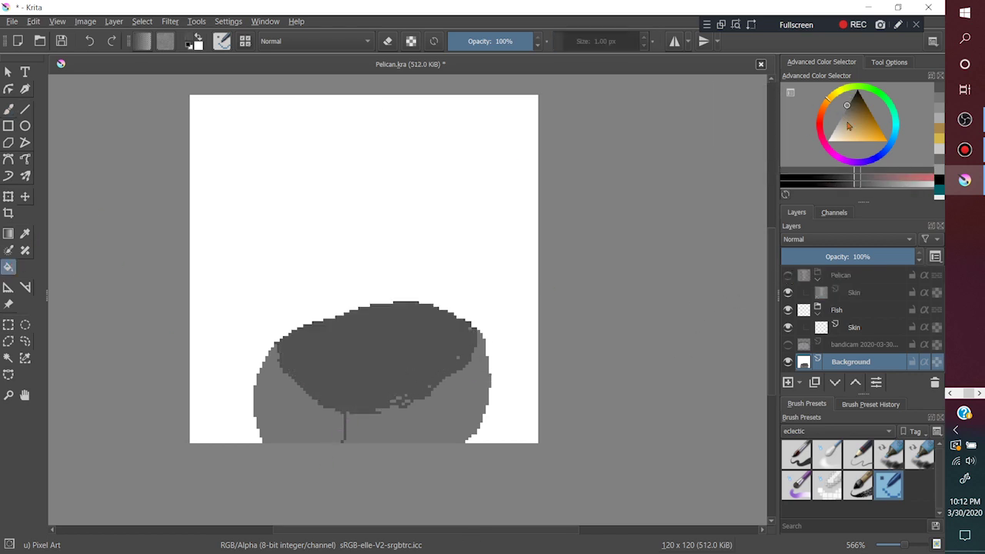
pyautogui.click(330, 422)
pyautogui.hotkey('ctrl', 'z')
pyautogui.click(787, 275)
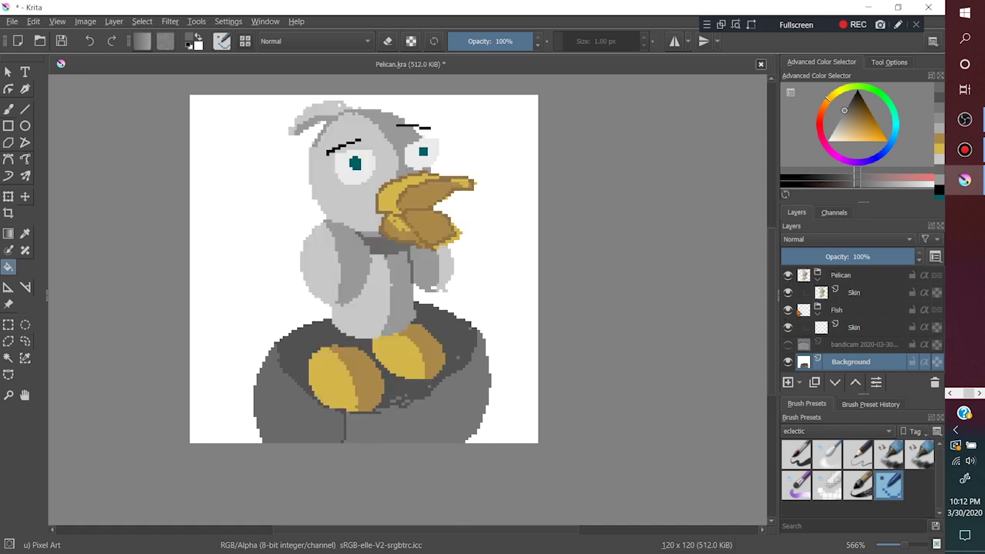
pyautogui.moveTo(882, 156); pyautogui.dragTo(893, 136)
# Fill the background teal and brush light-cyan speed lines left of the pelican.
pyautogui.click(871, 122)
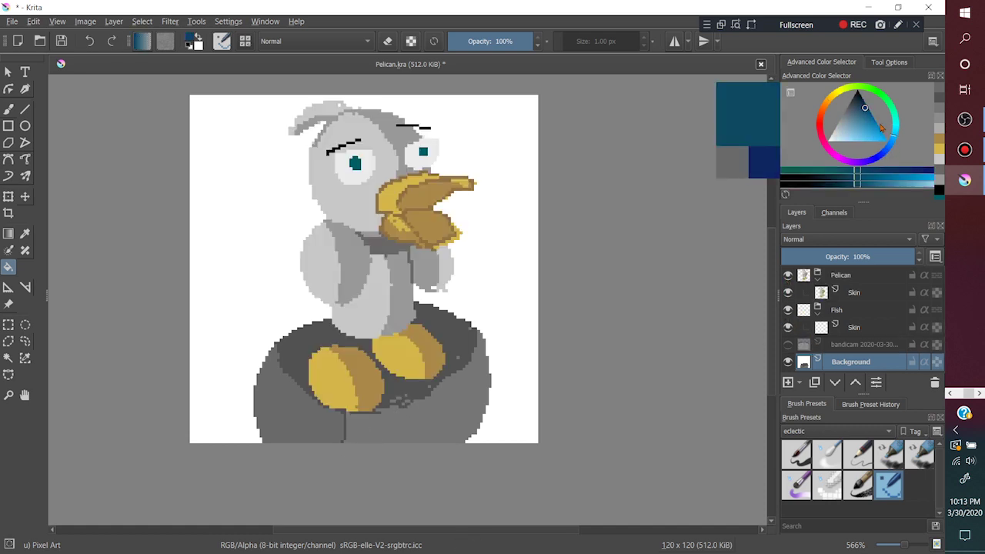
pyautogui.click(261, 329)
pyautogui.click(856, 137)
pyautogui.press('b')
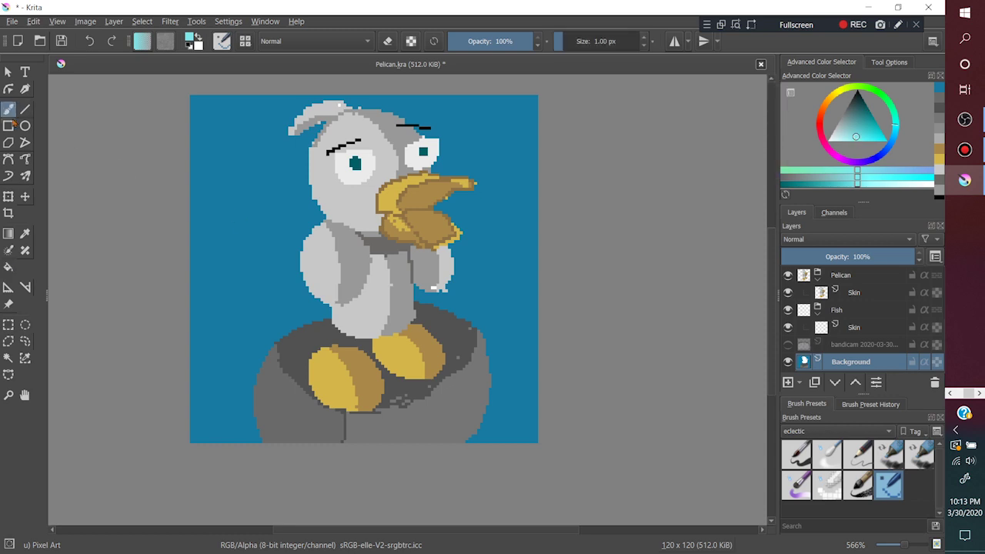
pyautogui.moveTo(256, 310); pyautogui.dragTo(295, 302)
pyautogui.moveTo(204, 293); pyautogui.dragTo(280, 276)
pyautogui.moveTo(228, 220); pyautogui.dragTo(294, 225)
pyautogui.moveTo(210, 177); pyautogui.dragTo(276, 185)
pyautogui.moveTo(253, 354); pyautogui.dragTo(191, 365)
pyautogui.moveTo(270, 403); pyautogui.dragTo(262, 406)
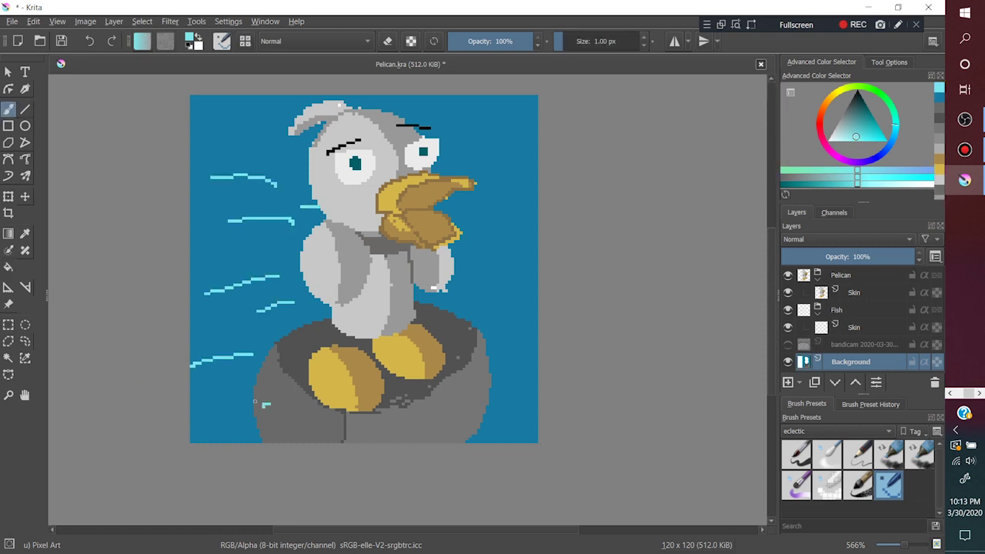
# Draw cyan water edges at both sides of the rock and a white foam outline along its bottom.
pyautogui.moveTo(252, 372); pyautogui.dragTo(222, 443)
pyautogui.moveTo(490, 372); pyautogui.dragTo(509, 442)
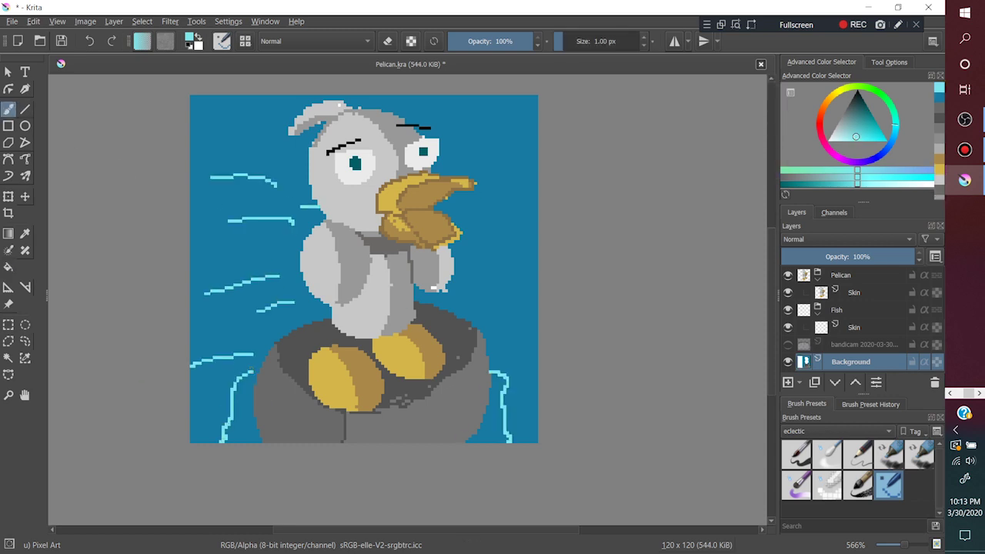
pyautogui.click(829, 136)
pyautogui.moveTo(254, 371); pyautogui.dragTo(262, 394)
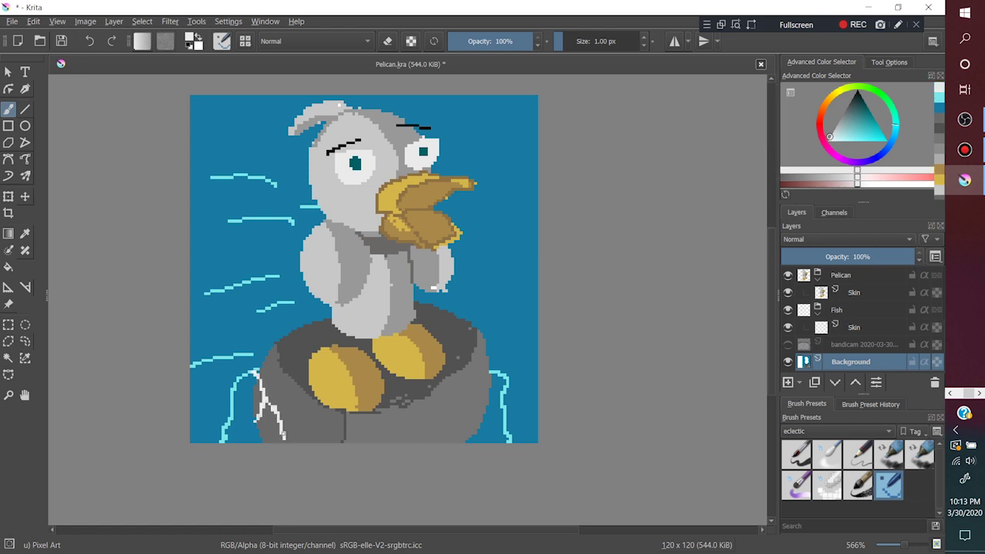
pyautogui.moveTo(283, 436); pyautogui.dragTo(448, 442)
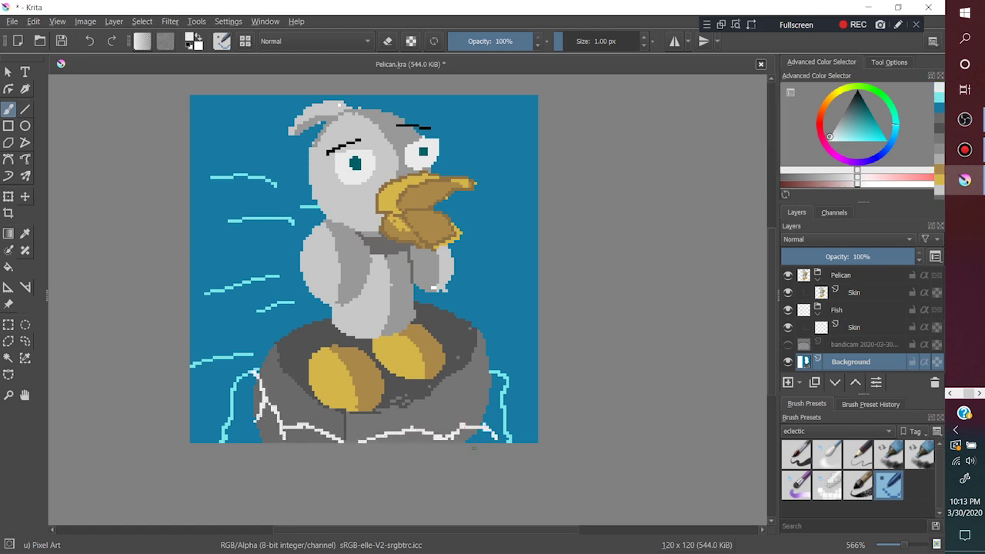
# Bucket-fill the four foam regions around the rock's base white.
pyautogui.click(8, 267)
pyautogui.click(239, 416)
pyautogui.click(301, 431)
pyautogui.click(423, 435)
pyautogui.click(488, 439)
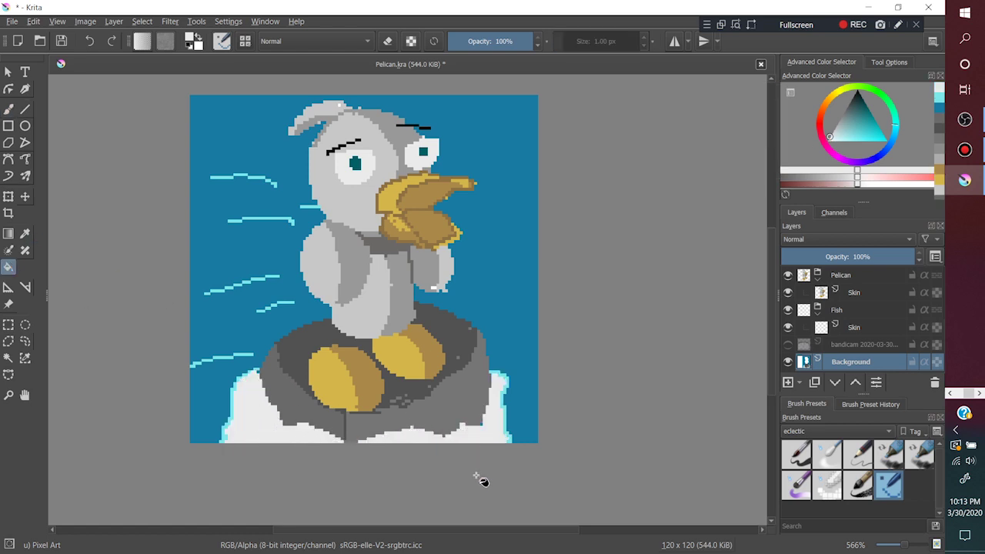
pyautogui.press('b')
pyautogui.keyDown('ctrl'); pyautogui.click(235, 388); pyautogui.keyUp('ctrl')
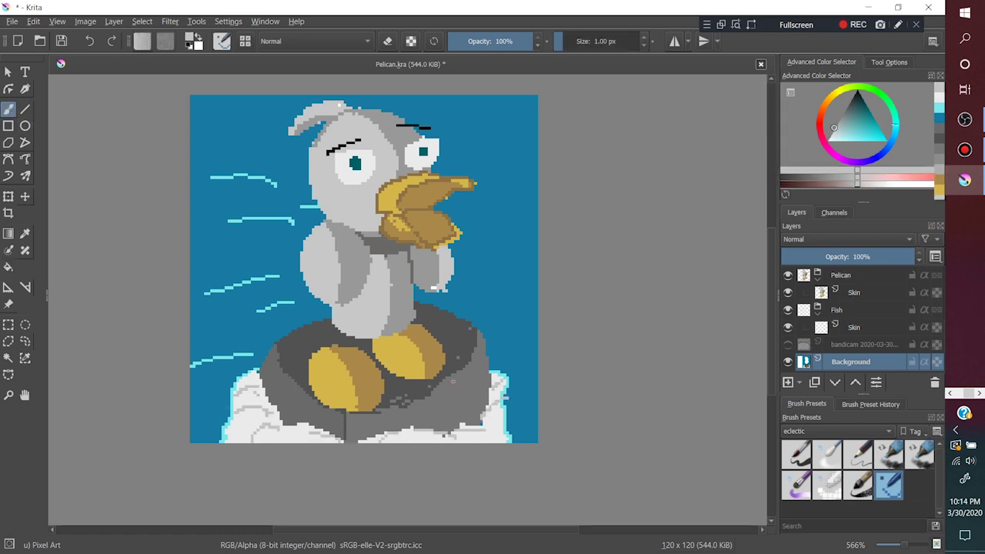
# Show the 3D reference, select the Fish Skin layer, and paint the fish's round body solid yellow.
pyautogui.click(788, 275)
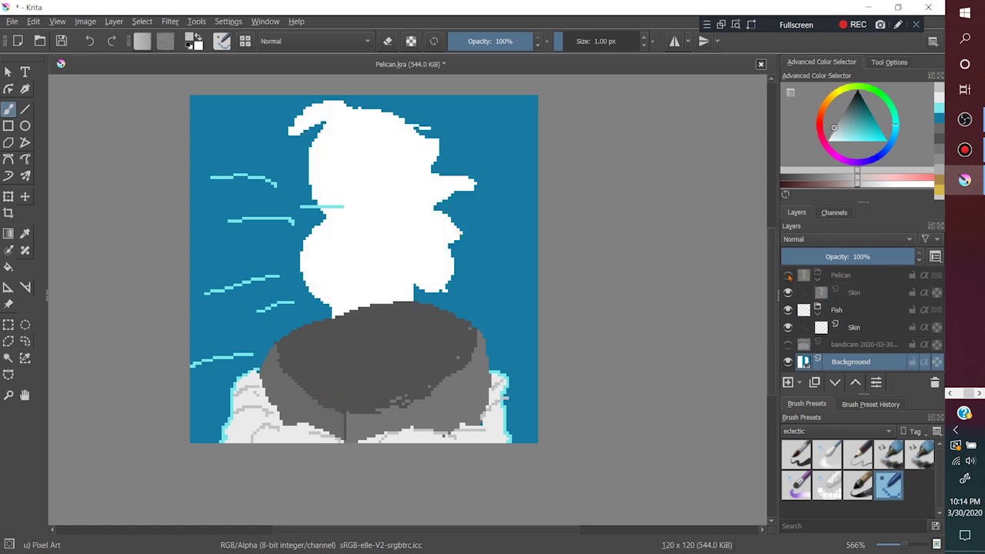
pyautogui.click(788, 362)
pyautogui.click(788, 345)
pyautogui.scroll(2, 355, 318)
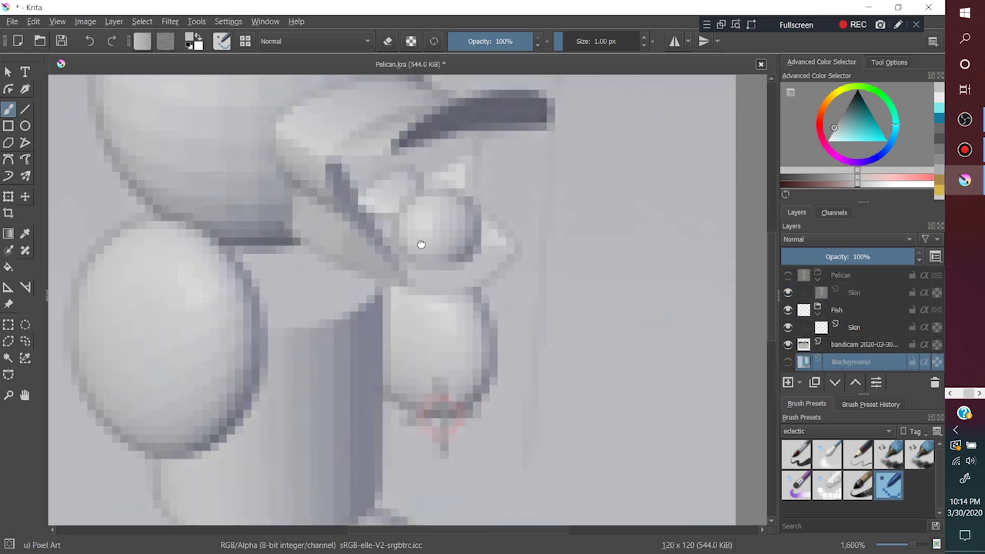
pyautogui.scroll(2, 354, 318)
pyautogui.click(855, 327)
pyautogui.click(834, 93)
pyautogui.click(872, 134)
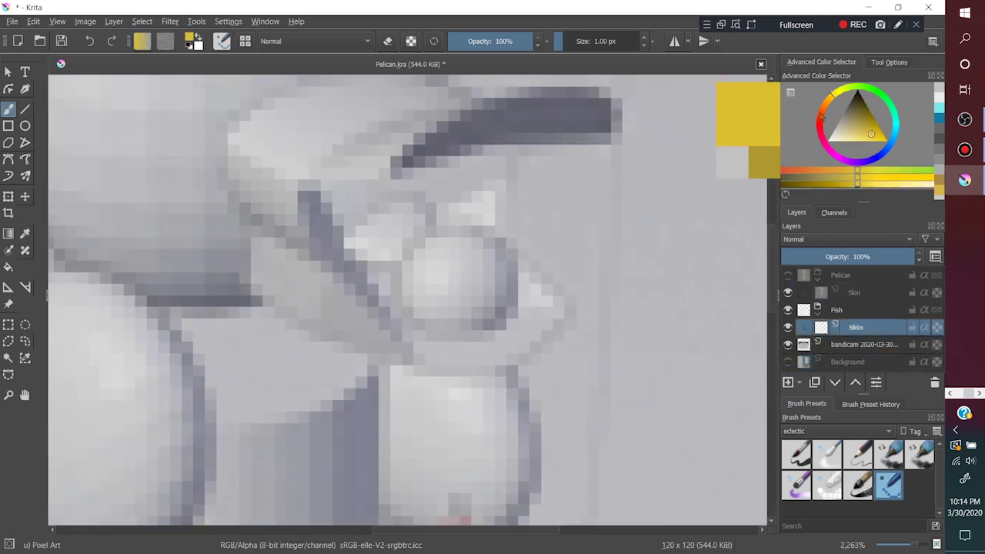
pyautogui.moveTo(440, 231)
pyautogui.mouseDown()
pyautogui.moveTo(403, 274)
pyautogui.moveTo(508, 323)
pyautogui.moveTo(416, 293)
pyautogui.moveTo(500, 323)
pyautogui.moveTo(478, 238)
pyautogui.moveTo(474, 319)
pyautogui.moveTo(474, 259)
pyautogui.mouseUp()
pyautogui.click(828, 100)
# Paint the fish's brown hair tuft, two white eyes and green pupils.
pyautogui.click(866, 119)
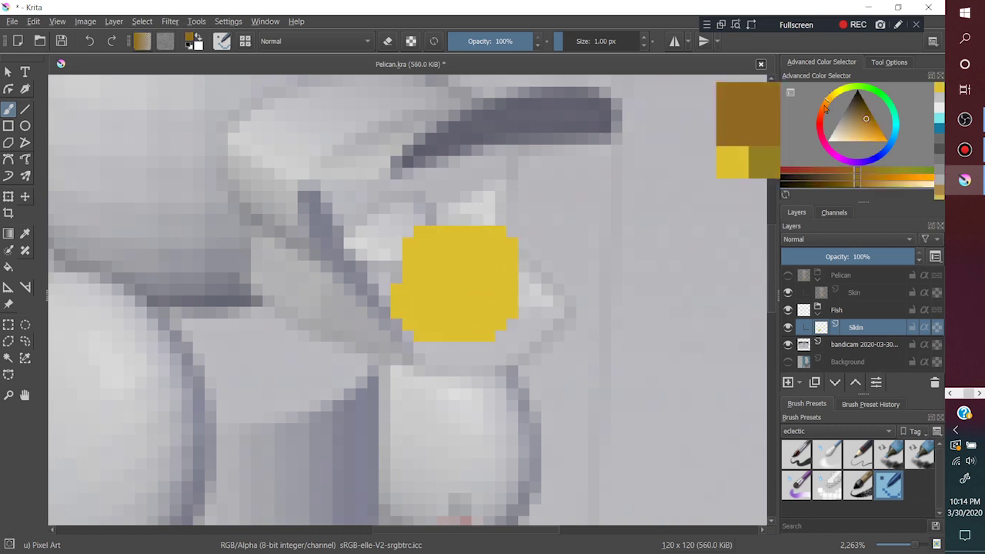
pyautogui.moveTo(394, 199)
pyautogui.mouseDown()
pyautogui.moveTo(372, 216)
pyautogui.moveTo(397, 278)
pyautogui.moveTo(424, 208)
pyautogui.moveTo(385, 238)
pyautogui.moveTo(410, 247)
pyautogui.mouseUp()
pyautogui.click(828, 140)
pyautogui.moveTo(501, 227)
pyautogui.mouseDown()
pyautogui.moveTo(543, 219)
pyautogui.moveTo(531, 250)
pyautogui.mouseUp()
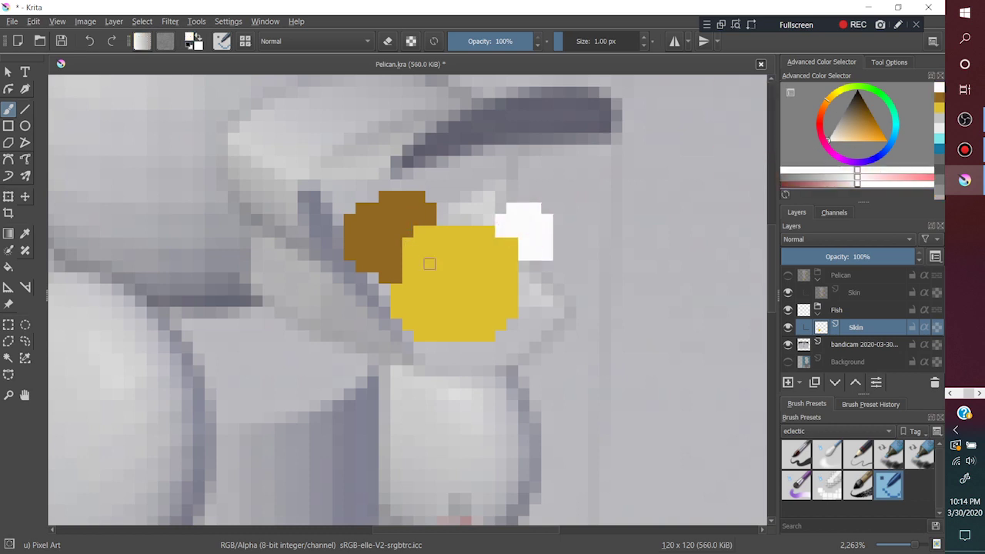
pyautogui.moveTo(429, 260)
pyautogui.mouseDown()
pyautogui.moveTo(430, 285)
pyautogui.moveTo(446, 298)
pyautogui.mouseUp()
pyautogui.click(883, 94)
pyautogui.click(873, 131)
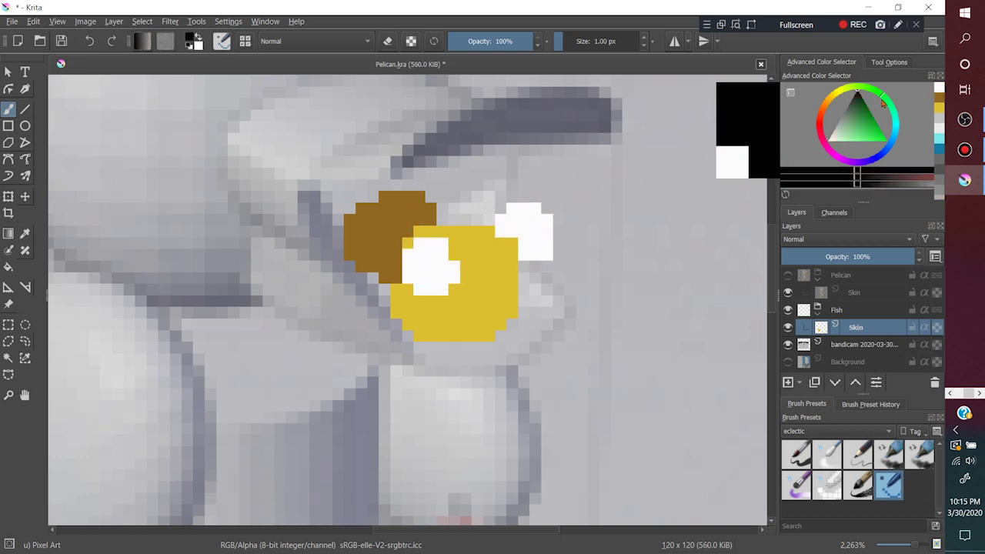
pyautogui.click(535, 220)
# Draw the fish's brown mouth and touch up the hair and mouth edges with yellow.
pyautogui.click(431, 254)
pyautogui.click(856, 92)
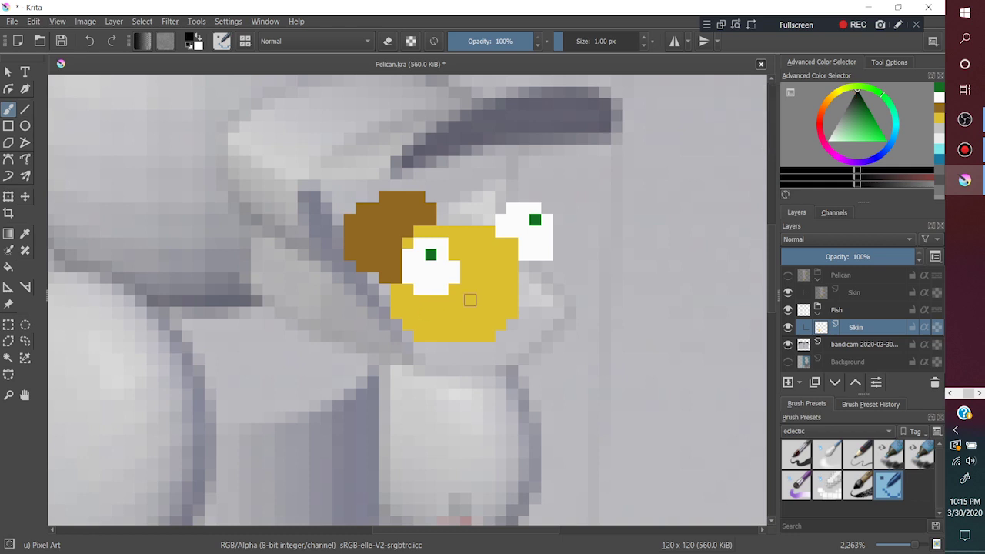
pyautogui.keyDown('ctrl'); pyautogui.click(388, 276); pyautogui.keyUp('ctrl')
pyautogui.moveTo(431, 315); pyautogui.dragTo(512, 288)
pyautogui.keyDown('ctrl'); pyautogui.click(430, 324); pyautogui.keyUp('ctrl')
pyautogui.moveTo(430, 324); pyautogui.dragTo(454, 324)
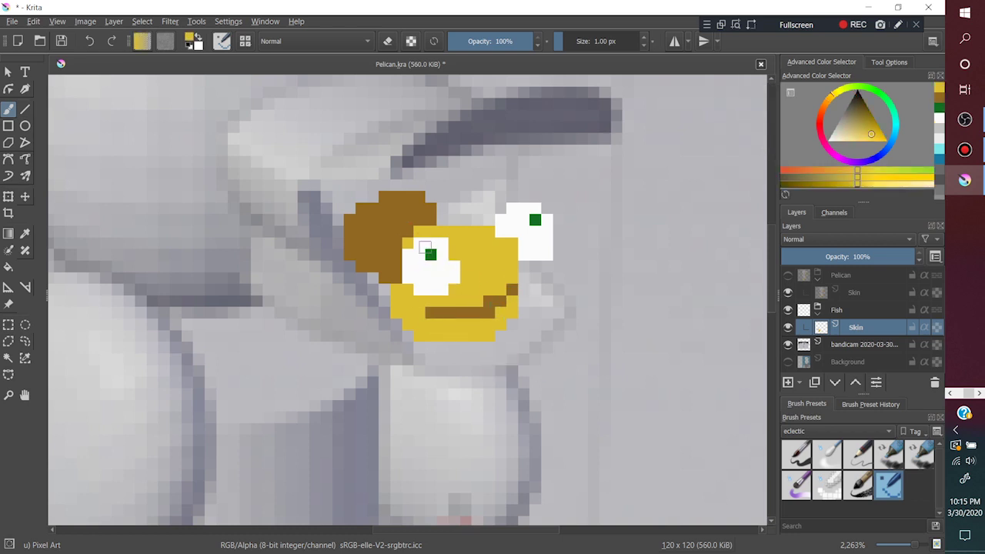
pyautogui.moveTo(384, 206); pyautogui.dragTo(409, 207)
pyautogui.moveTo(351, 229); pyautogui.dragTo(393, 245)
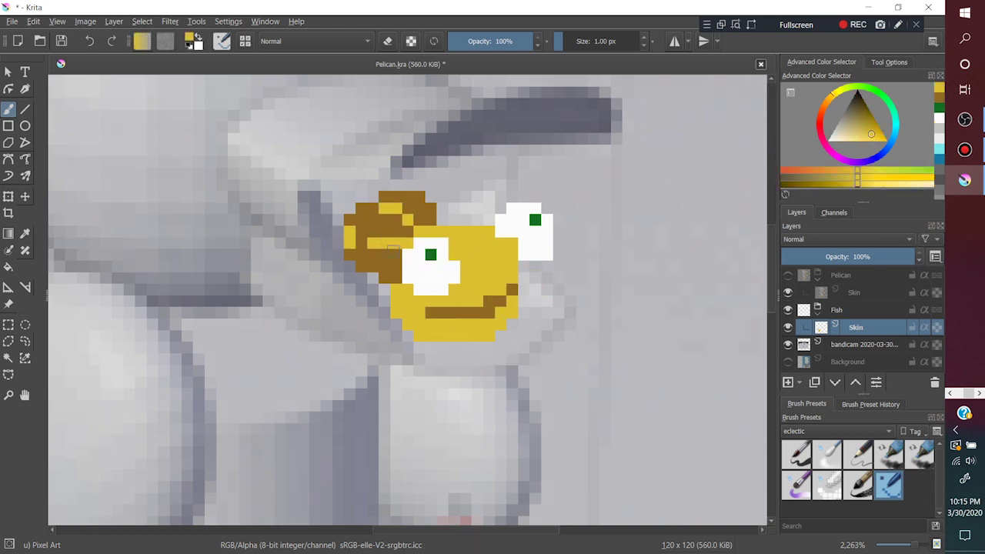
pyautogui.moveTo(489, 312); pyautogui.dragTo(512, 313)
pyautogui.moveTo(392, 270); pyautogui.dragTo(375, 277)
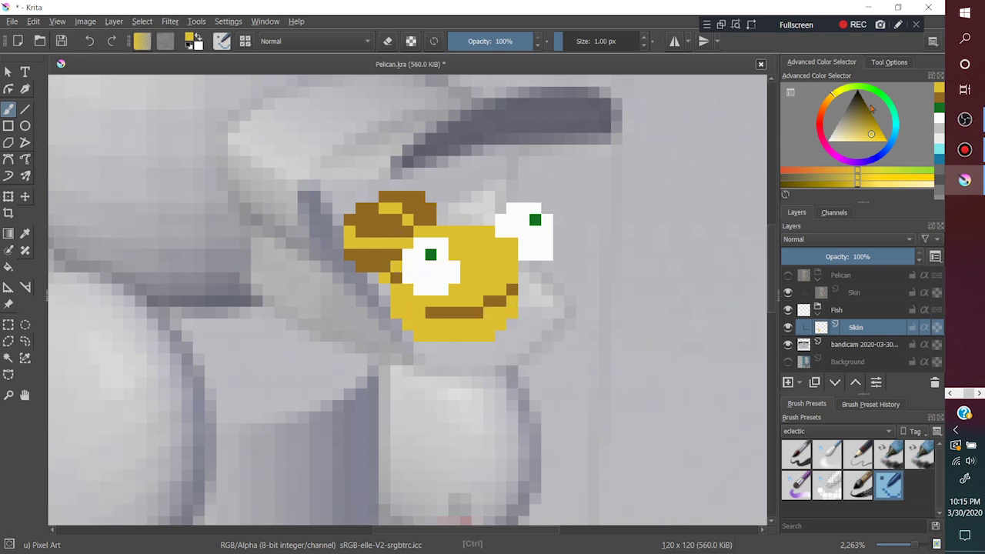
# Outline the fish's top, sides and hair in black.
pyautogui.keyDown('ctrl'); pyautogui.click(431, 217); pyautogui.keyUp('ctrl')
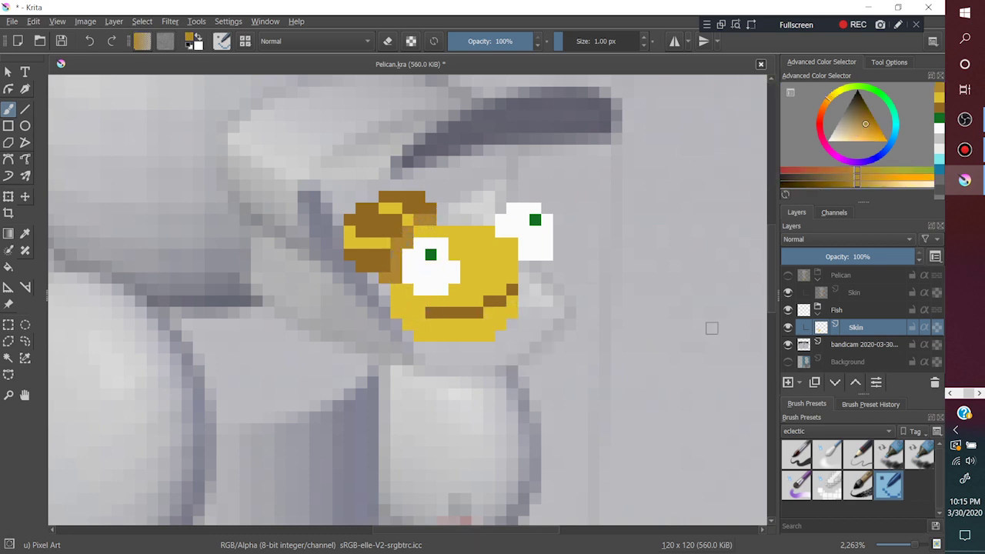
pyautogui.press('d')
pyautogui.moveTo(440, 221); pyautogui.dragTo(493, 221)
pyautogui.moveTo(514, 263)
pyautogui.mouseDown()
pyautogui.moveTo(523, 302)
pyautogui.moveTo(379, 275)
pyautogui.mouseUp()
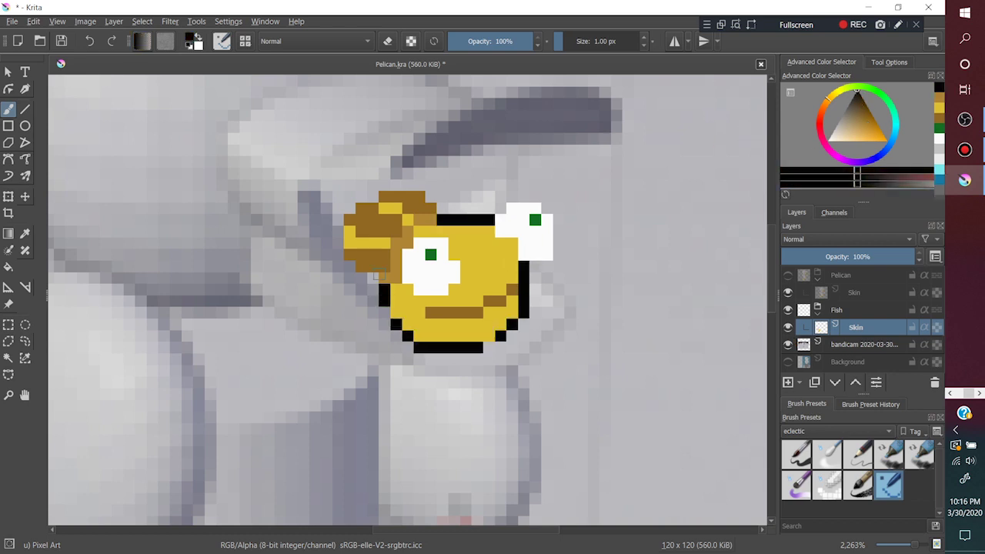
pyautogui.moveTo(374, 197); pyautogui.dragTo(338, 245)
pyautogui.moveTo(382, 185); pyautogui.dragTo(445, 211)
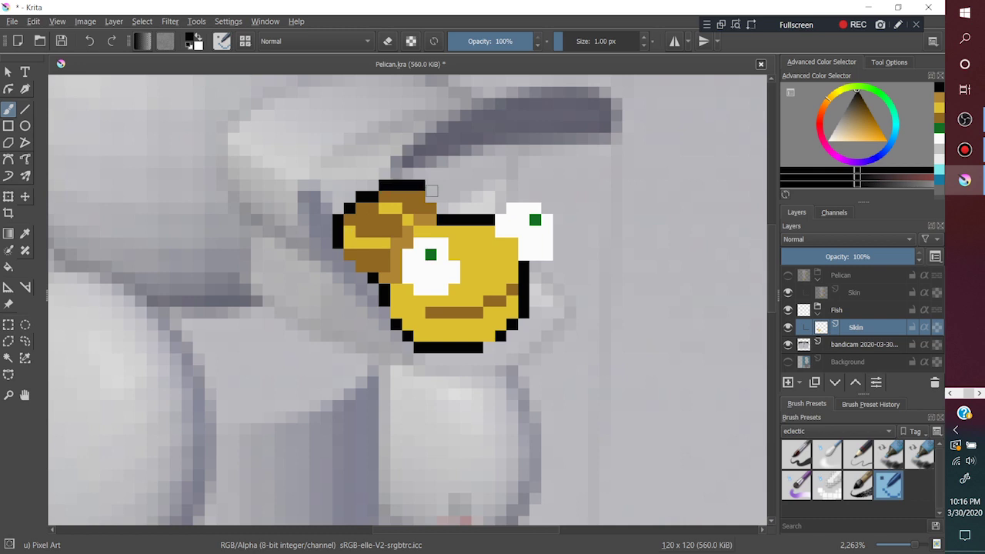
# Show the pelican again and move the Fish layer above the Pelican group.
pyautogui.click(788, 275)
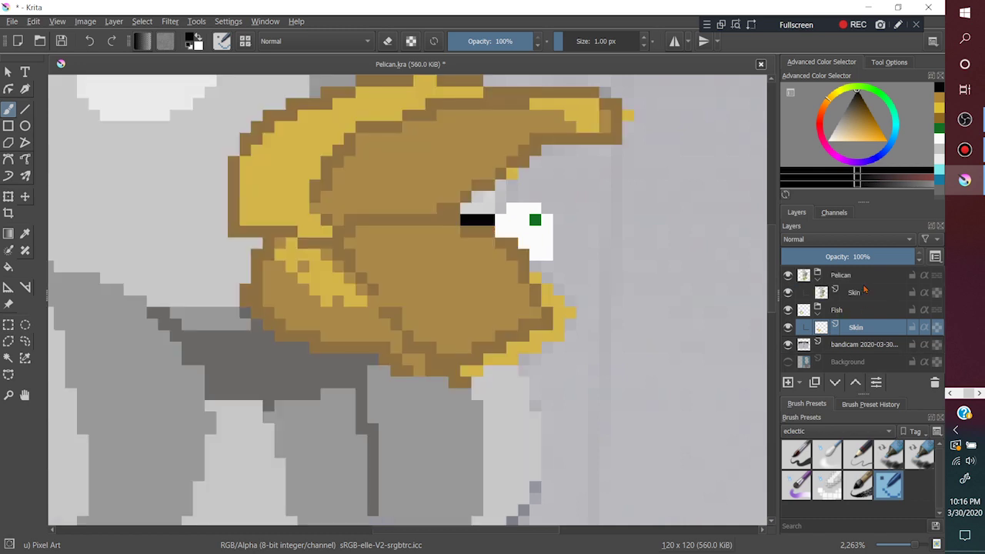
pyautogui.moveTo(839, 309); pyautogui.dragTo(847, 266)
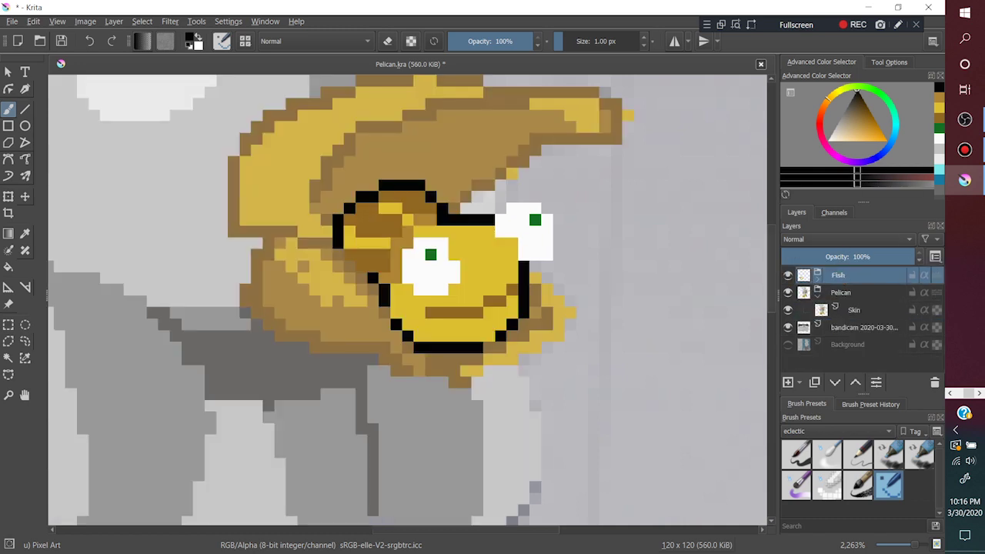
pyautogui.scroll(-4, 462, 273)
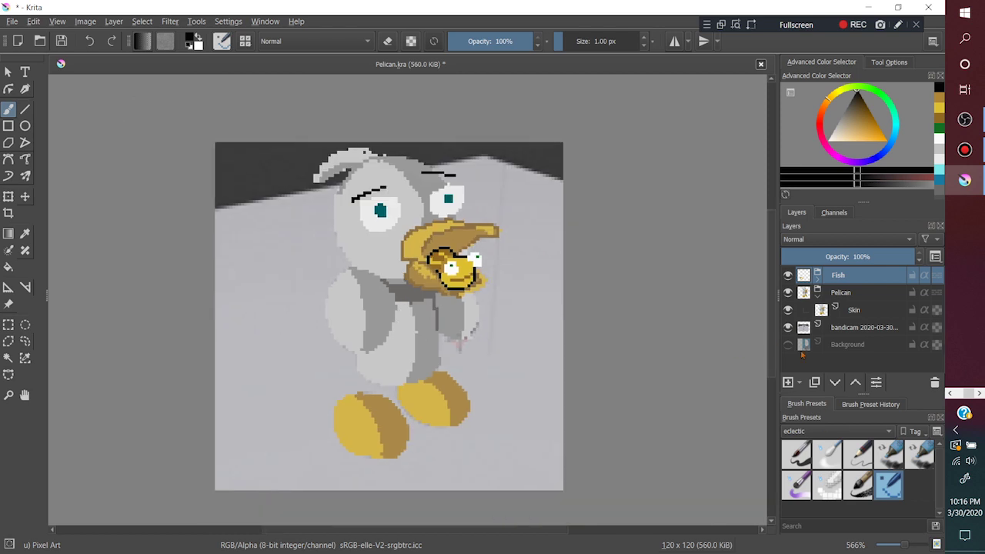
# Hide the reference, show the blue background, and select the pelican's Skin layer with a light grey.
pyautogui.click(788, 327)
pyautogui.click(787, 344)
pyautogui.moveTo(542, 354); pyautogui.dragTo(569, 338)
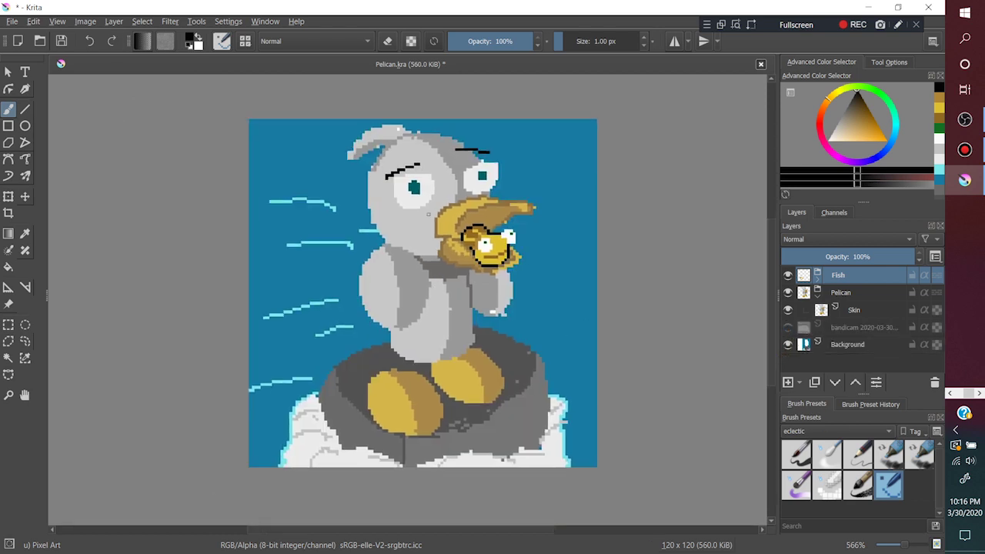
pyautogui.keyDown('ctrl'); pyautogui.click(416, 173); pyautogui.keyUp('ctrl')
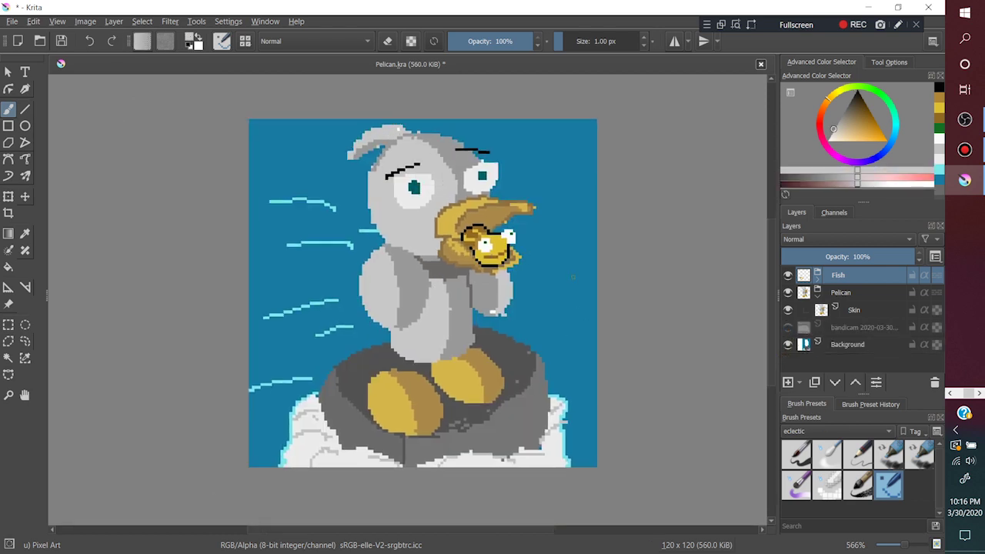
pyautogui.click(379, 167)
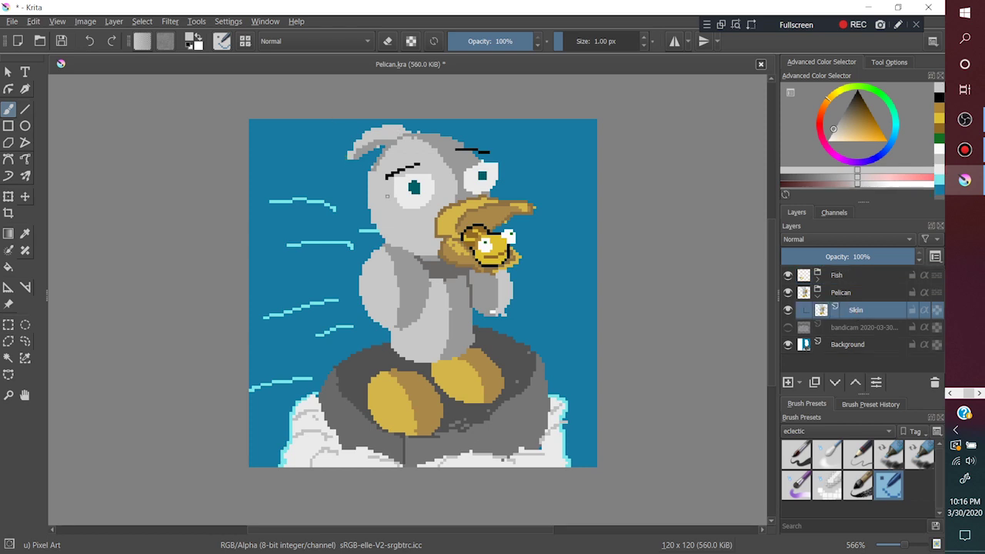
pyautogui.keyDown('ctrl'); pyautogui.click(388, 196); pyautogui.keyUp('ctrl')
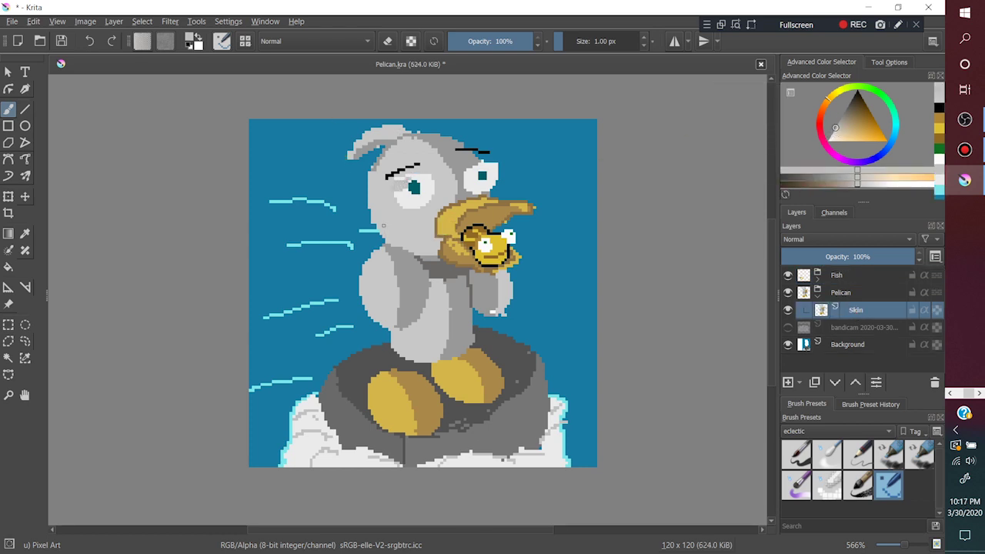
pyautogui.keyDown('ctrl'); pyautogui.click(429, 193); pyautogui.keyUp('ctrl')
# Shade the upper-left of the pelican's left eye light grey and darken its lower edge.
pyautogui.scroll(2, 429, 193)
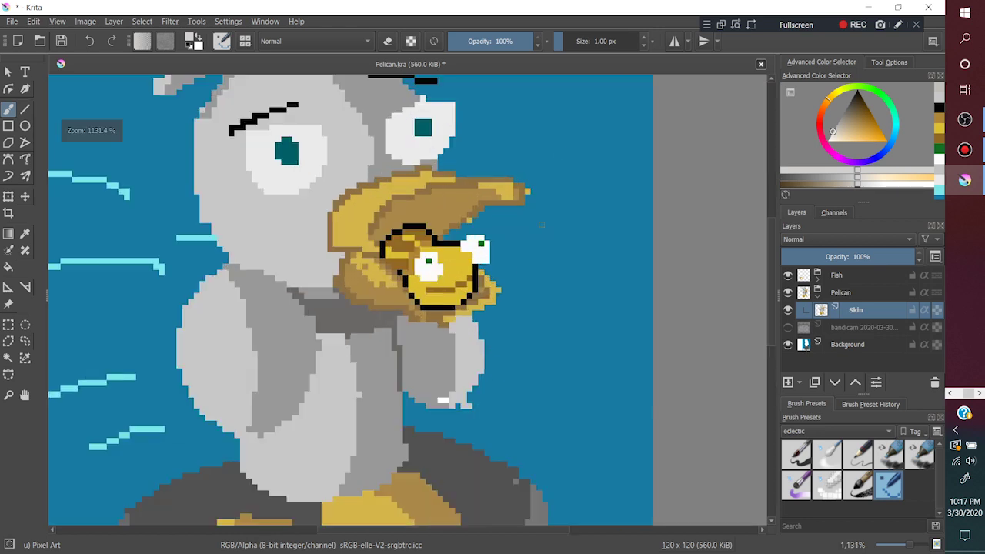
pyautogui.scroll(2, 420, 208)
pyautogui.moveTo(334, 158); pyautogui.dragTo(429, 134)
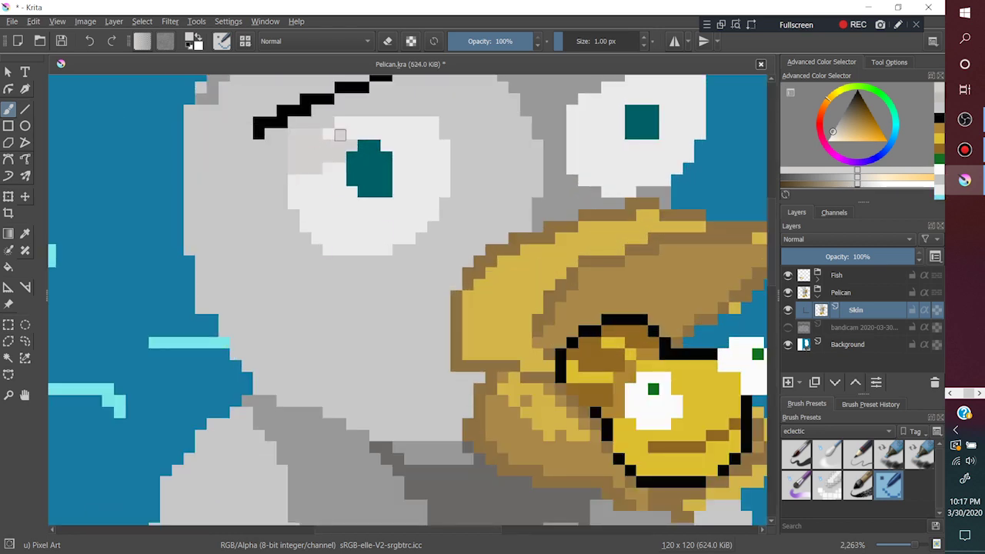
pyautogui.keyDown('ctrl'); pyautogui.click(385, 156); pyautogui.keyUp('ctrl')
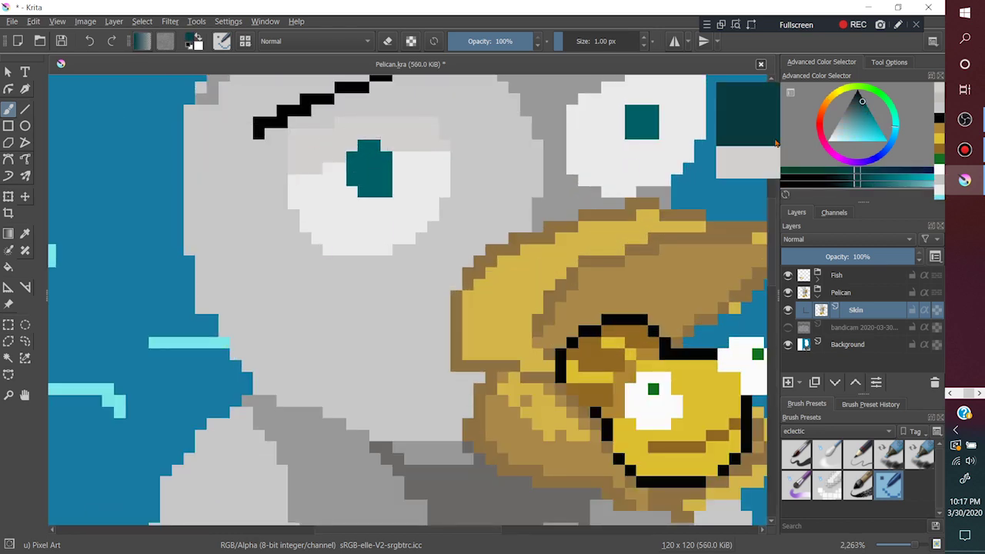
pyautogui.keyDown('ctrl'); pyautogui.click(446, 149); pyautogui.keyUp('ctrl')
pyautogui.moveTo(498, 115)
pyautogui.mouseDown()
pyautogui.moveTo(547, 181)
pyautogui.moveTo(645, 165)
pyautogui.moveTo(539, 169)
pyautogui.moveTo(550, 151)
pyautogui.moveTo(610, 147)
pyautogui.mouseUp()
pyautogui.press('-')
pyautogui.keyDown('ctrl'); pyautogui.click(508, 258); pyautogui.keyUp('ctrl')
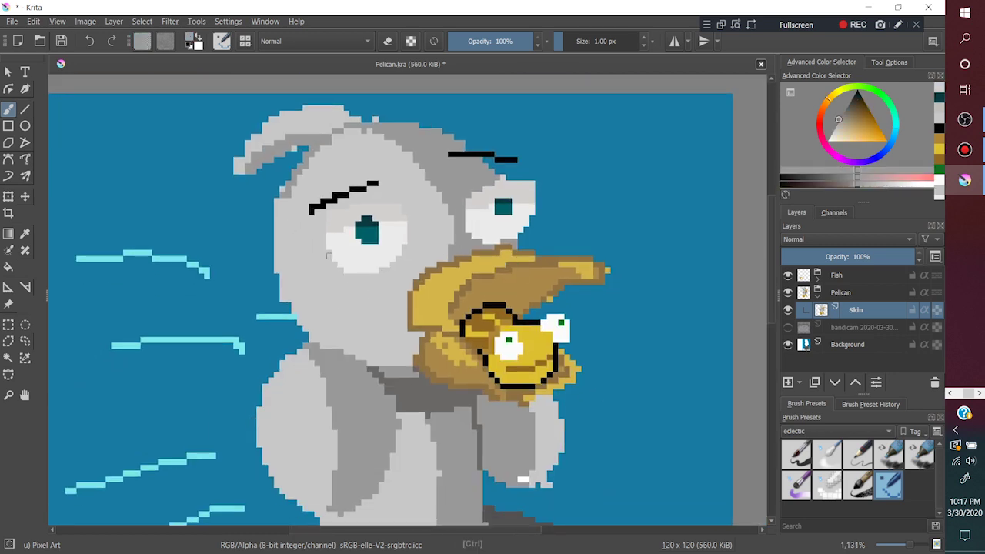
pyautogui.moveTo(331, 265); pyautogui.dragTo(385, 271)
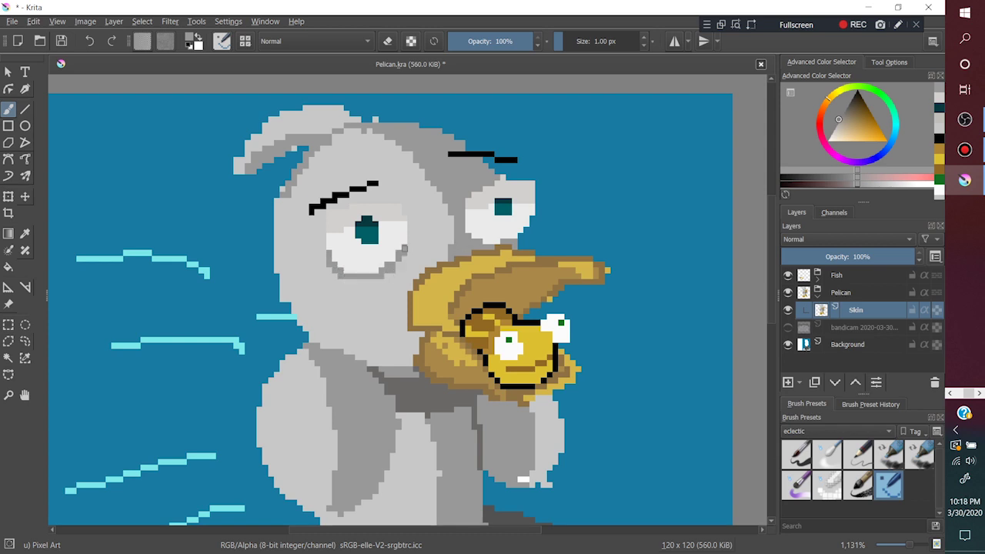
# Zoom out and sample several greys from the picture to review the eye shading.
pyautogui.keyDown('ctrl'); pyautogui.click(468, 236); pyautogui.keyUp('ctrl')
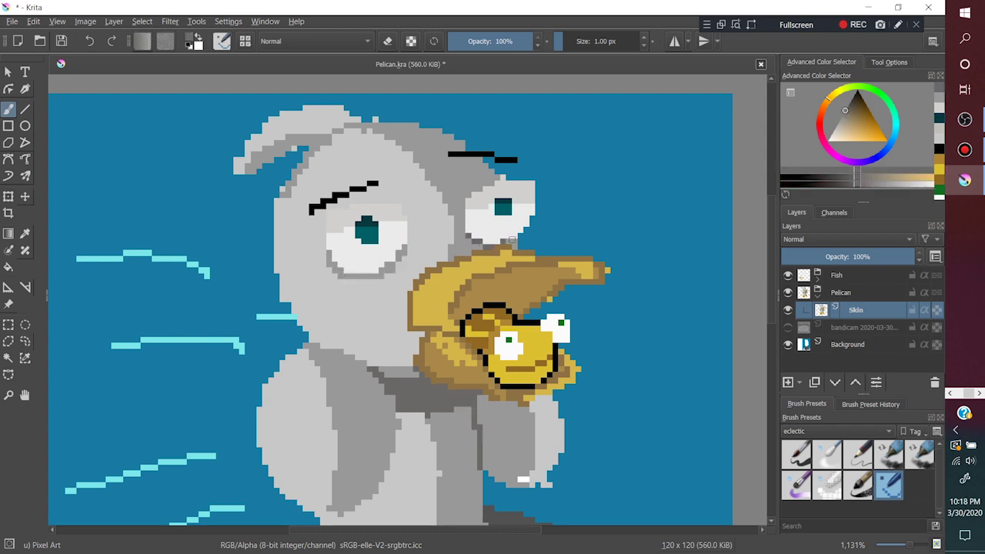
pyautogui.press('-')
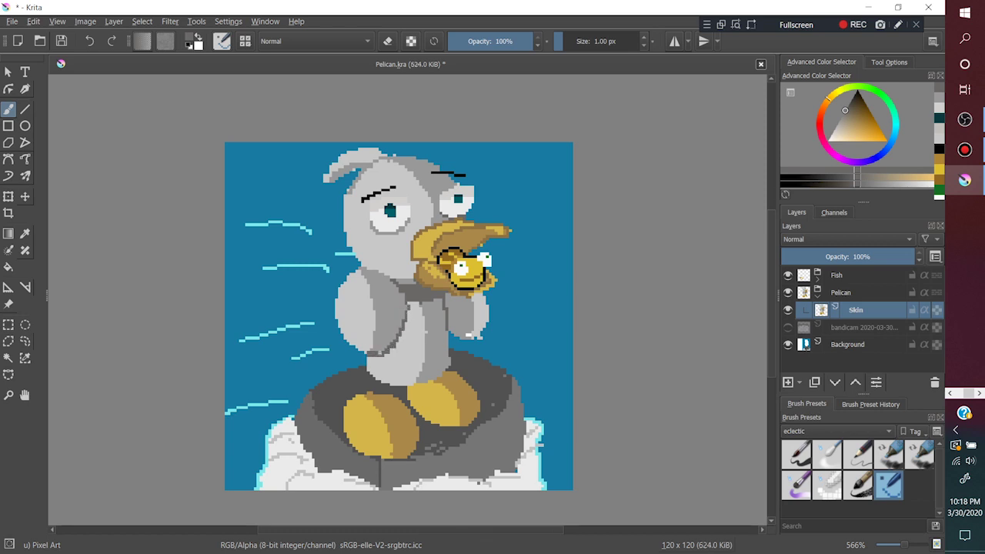
pyautogui.keyDown('ctrl'); pyautogui.click(482, 364); pyautogui.keyUp('ctrl')
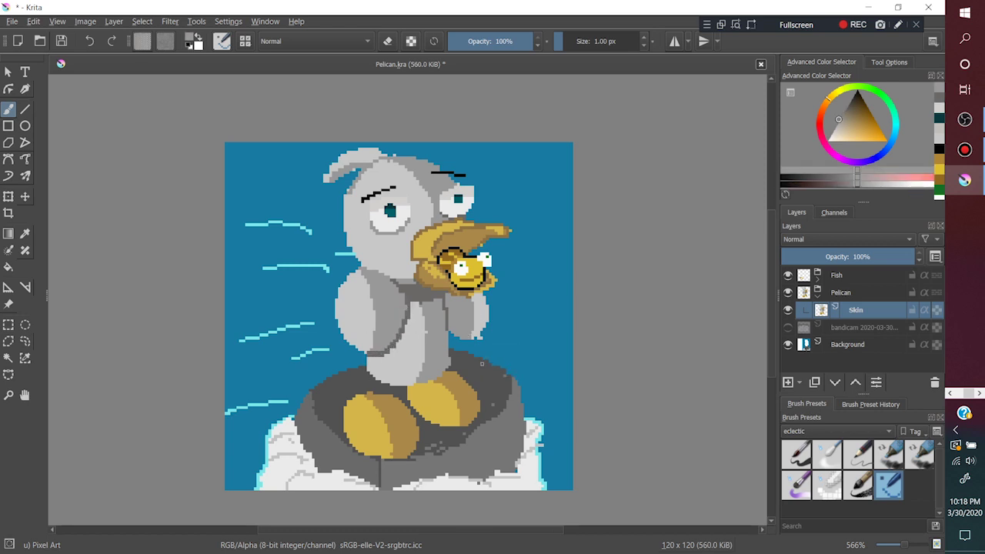
pyautogui.keyDown('ctrl'); pyautogui.click(462, 329); pyautogui.keyUp('ctrl')
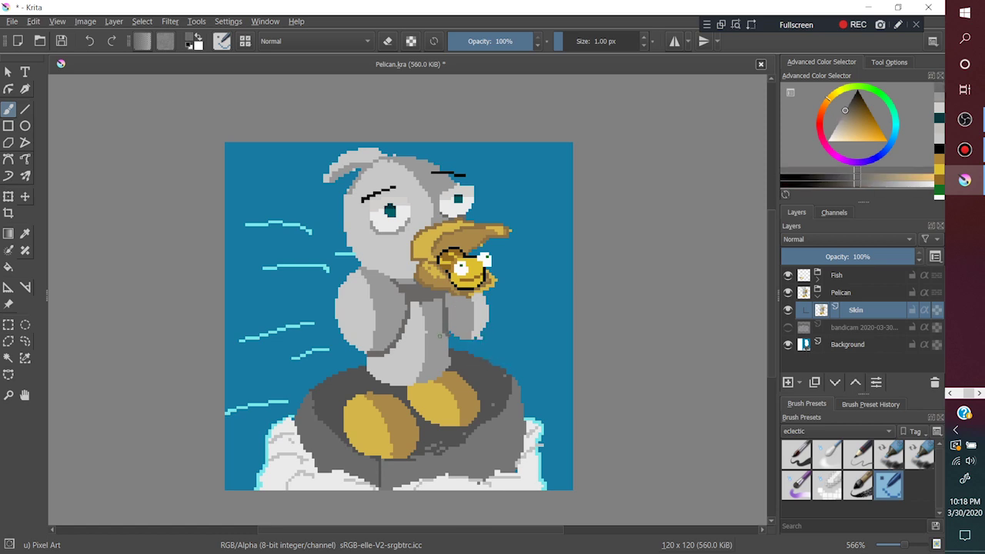
pyautogui.keyDown('ctrl'); pyautogui.click(454, 342); pyautogui.keyUp('ctrl')
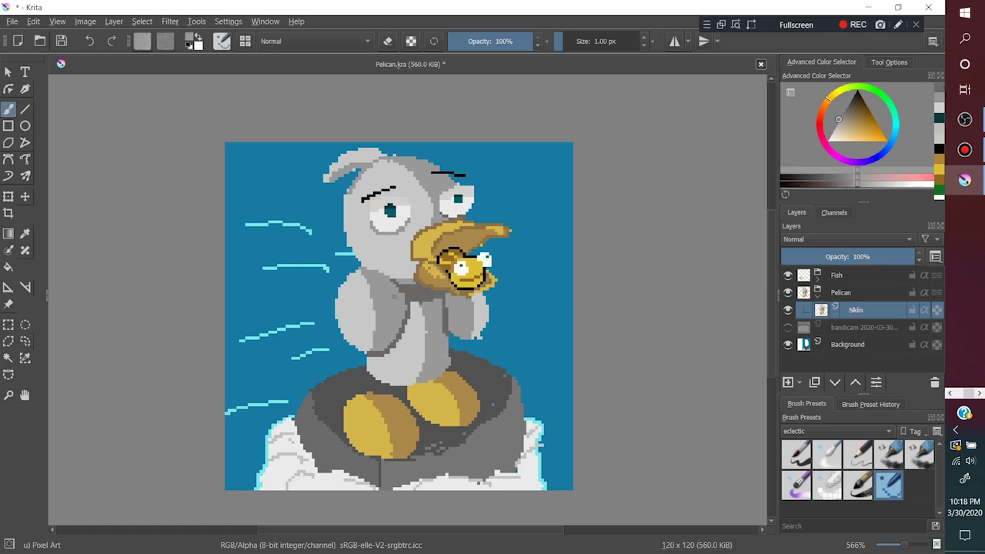
# Copy the Skin layer into the Fish group and zoom into the fish.
pyautogui.moveTo(856, 309); pyautogui.dragTo(851, 294)
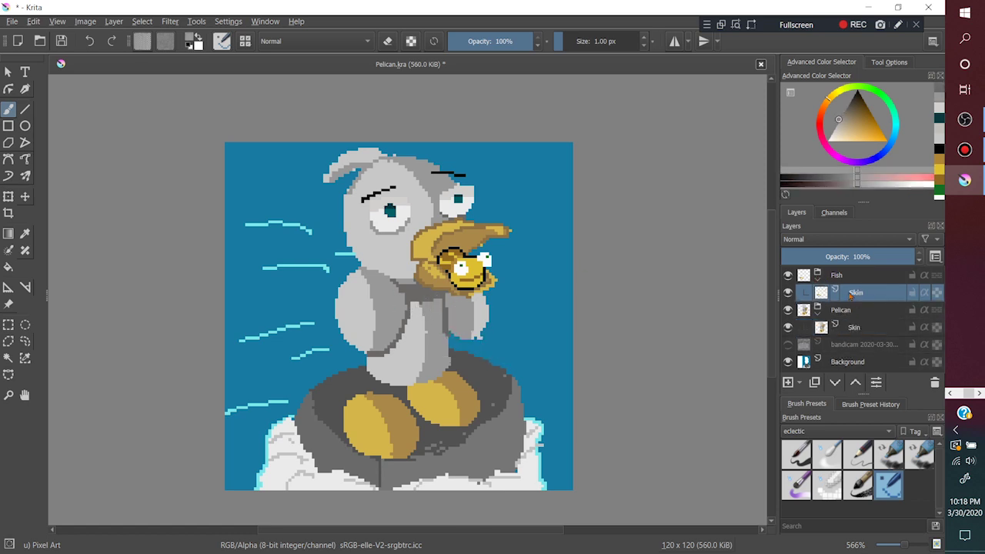
pyautogui.scroll(3, 482, 257)
pyautogui.scroll(3, 482, 257)
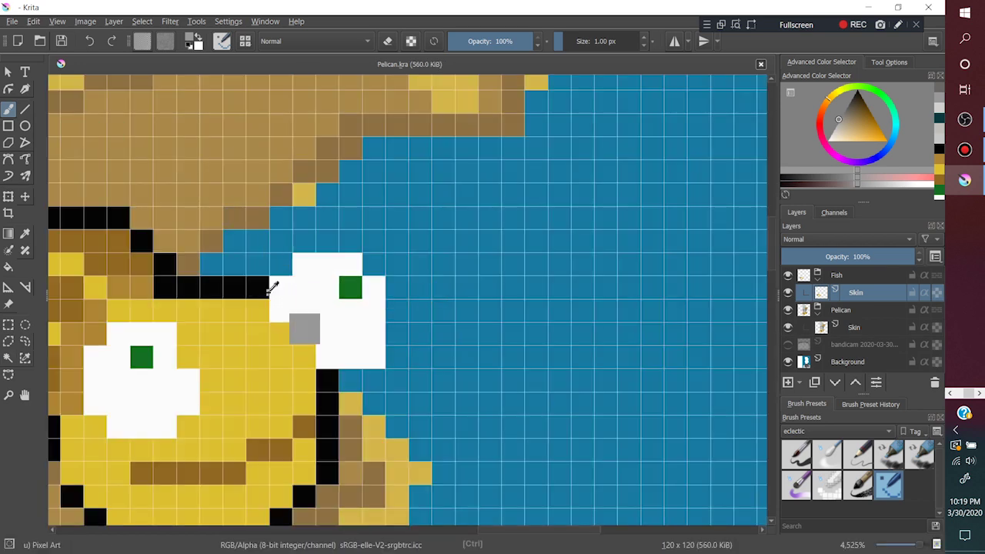
# Outline the fish's right eye in black and paint light-grey lids over both eyes' top rows.
pyautogui.moveTo(304, 241)
pyautogui.mouseDown()
pyautogui.moveTo(399, 333)
pyautogui.moveTo(350, 381)
pyautogui.moveTo(474, 346)
pyautogui.mouseUp()
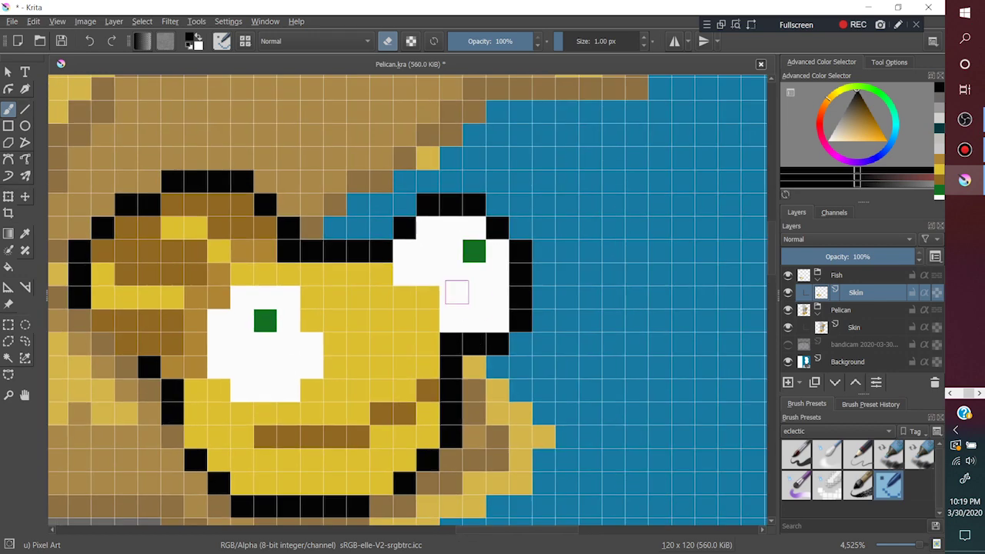
pyautogui.moveTo(452, 231); pyautogui.dragTo(497, 252)
pyautogui.moveTo(291, 301); pyautogui.dragTo(254, 336)
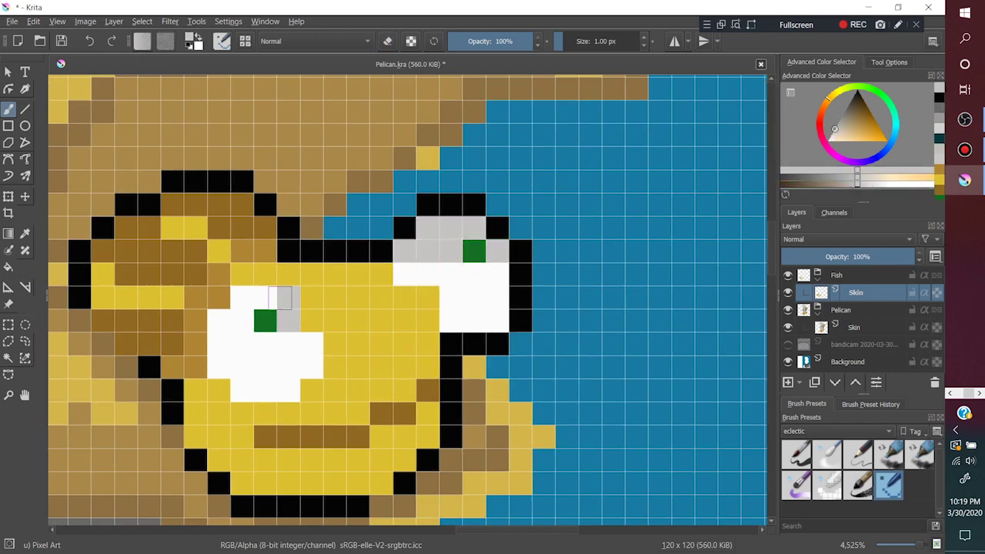
pyautogui.scroll(-5, 215, 304)
pyautogui.scroll(4, 322, 337)
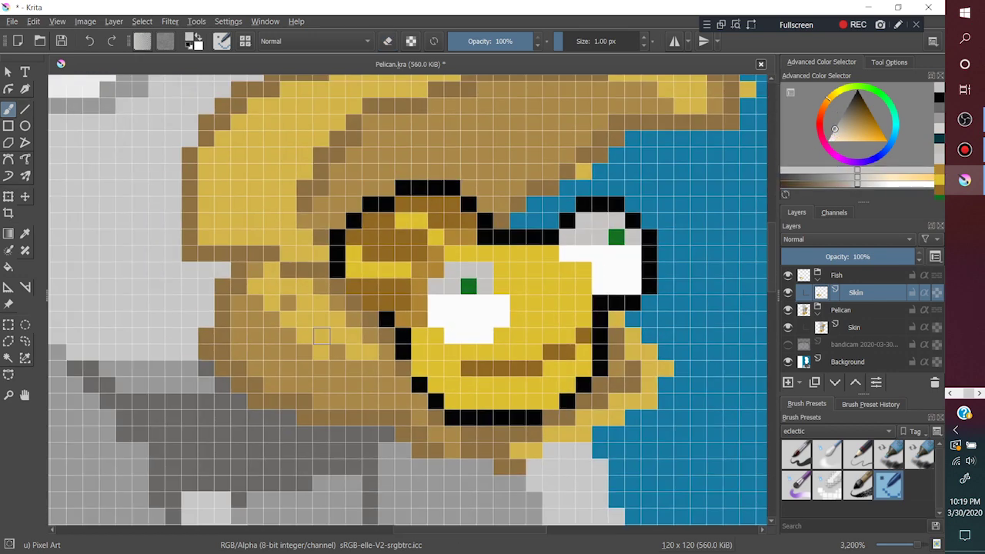
pyautogui.press('d')
pyautogui.moveTo(352, 286); pyautogui.dragTo(369, 302)
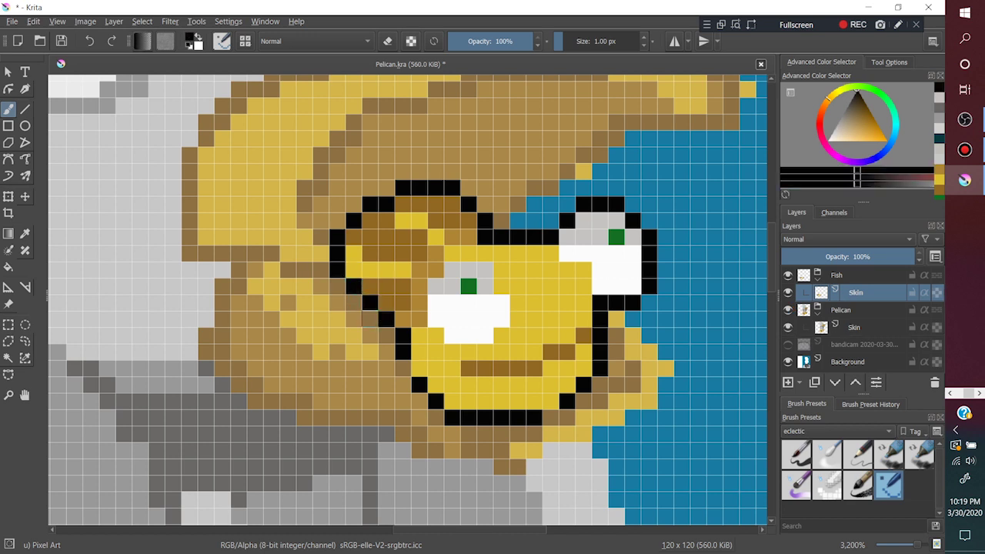
pyautogui.scroll(-3, 348, 286)
pyautogui.scroll(-2, 348, 286)
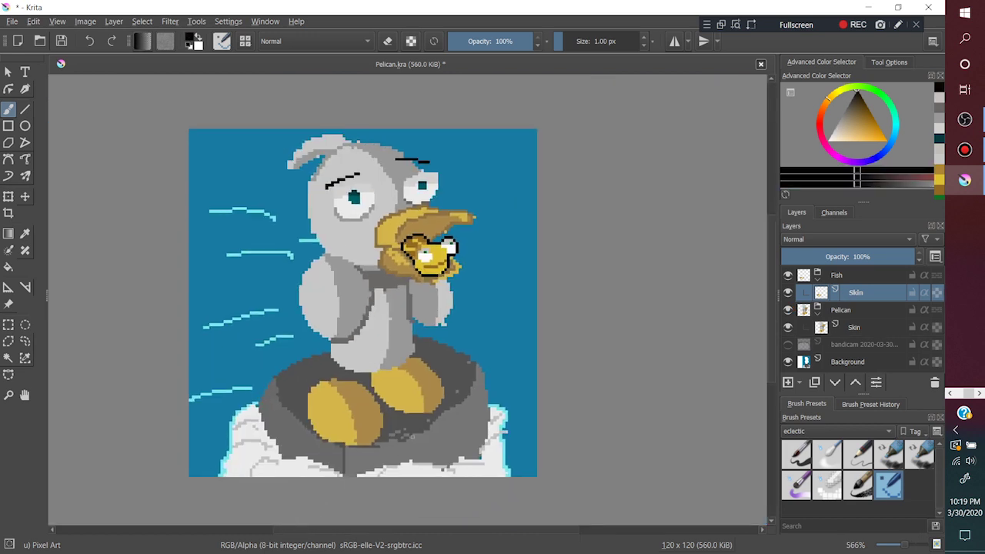
# Pick the foam's light cyan and draw wind streaks near the pelican's beak and body.
pyautogui.keyDown('ctrl'); pyautogui.click(501, 169); pyautogui.keyUp('ctrl')
pyautogui.keyDown('ctrl'); pyautogui.click(513, 460); pyautogui.keyUp('ctrl')
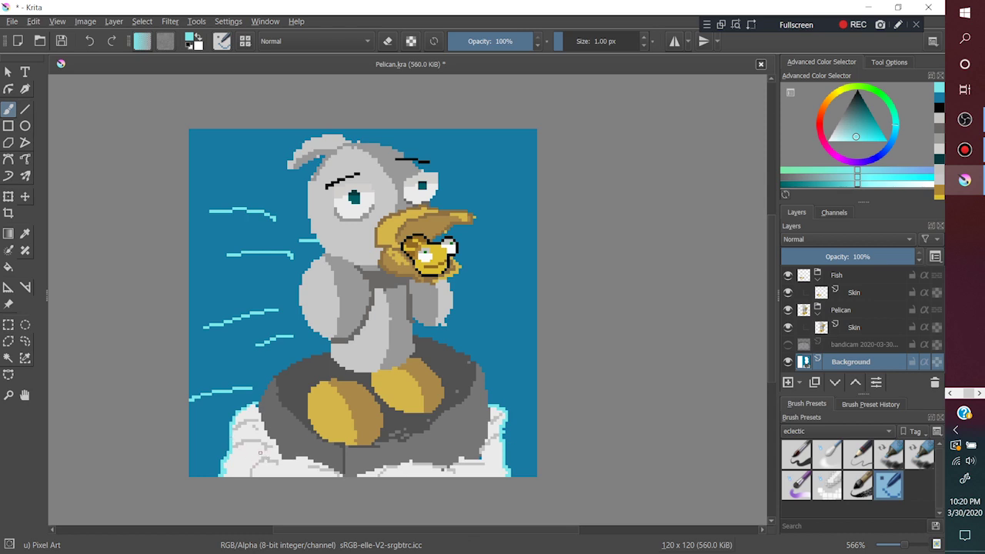
pyautogui.moveTo(474, 315); pyautogui.dragTo(502, 313)
pyautogui.moveTo(483, 247); pyautogui.dragTo(516, 224)
pyautogui.moveTo(495, 283); pyautogui.dragTo(536, 270)
pyautogui.moveTo(448, 166); pyautogui.dragTo(502, 163)
pyautogui.moveTo(257, 183); pyautogui.dragTo(307, 199)
pyautogui.moveTo(451, 231); pyautogui.dragTo(490, 228)
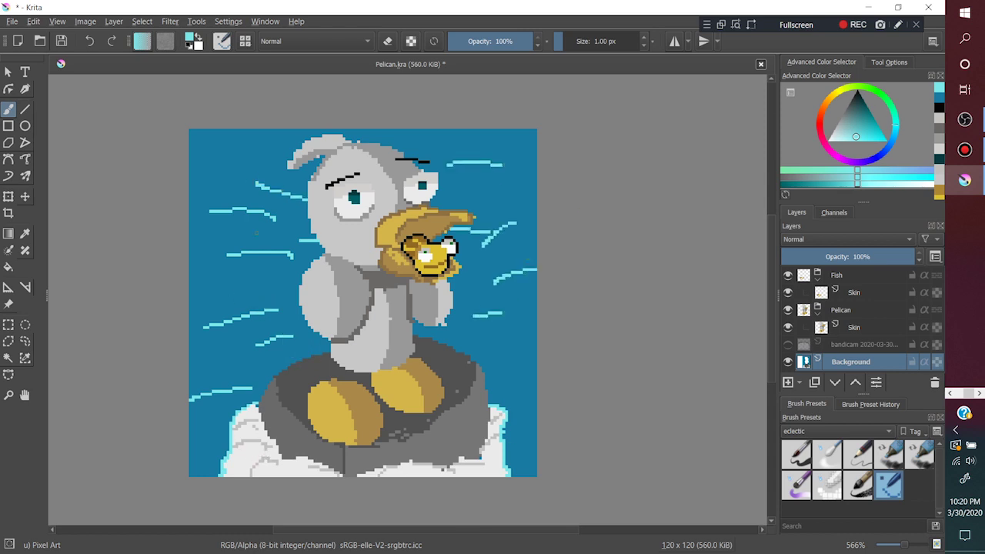
# Add more light-cyan wind streaks on the left and above the head, then save Pelican.kra.
pyautogui.moveTo(237, 282); pyautogui.dragTo(304, 275)
pyautogui.moveTo(242, 335); pyautogui.dragTo(320, 323)
pyautogui.moveTo(448, 326); pyautogui.dragTo(498, 321)
pyautogui.moveTo(244, 354); pyautogui.dragTo(189, 366)
pyautogui.moveTo(243, 279); pyautogui.dragTo(189, 292)
pyautogui.moveTo(257, 171); pyautogui.dragTo(215, 181)
pyautogui.moveTo(283, 150); pyautogui.dragTo(234, 159)
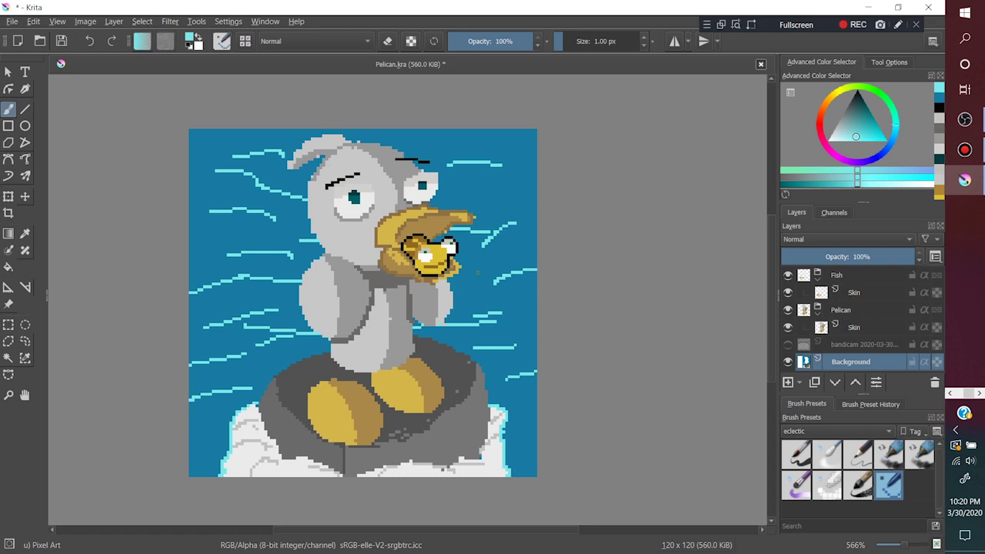
pyautogui.hotkey('ctrl', 's')
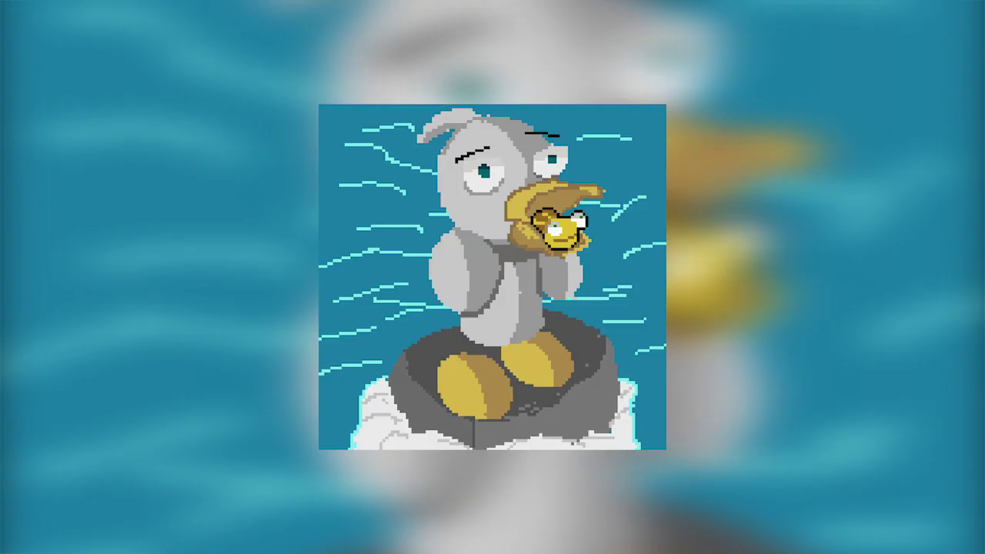